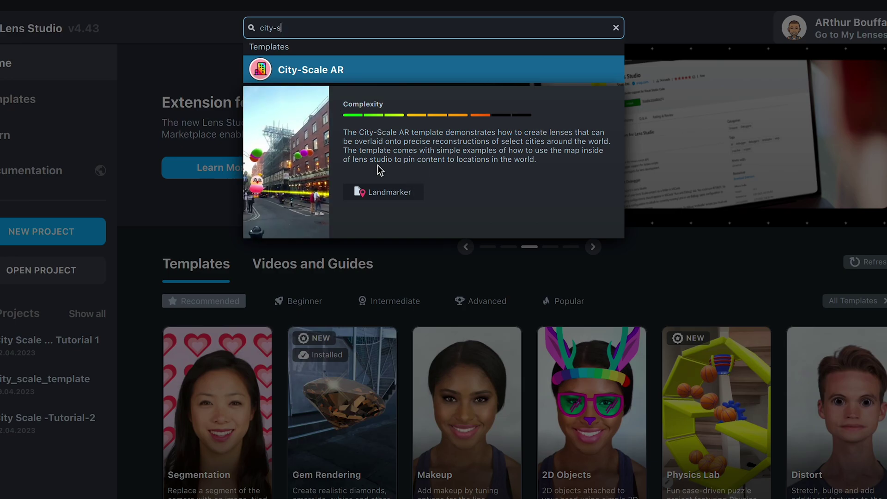
# Step: Create a City-Scale AR project, select City Scale AR, and orbit over the city mesh
pyautogui.click(312, 81)
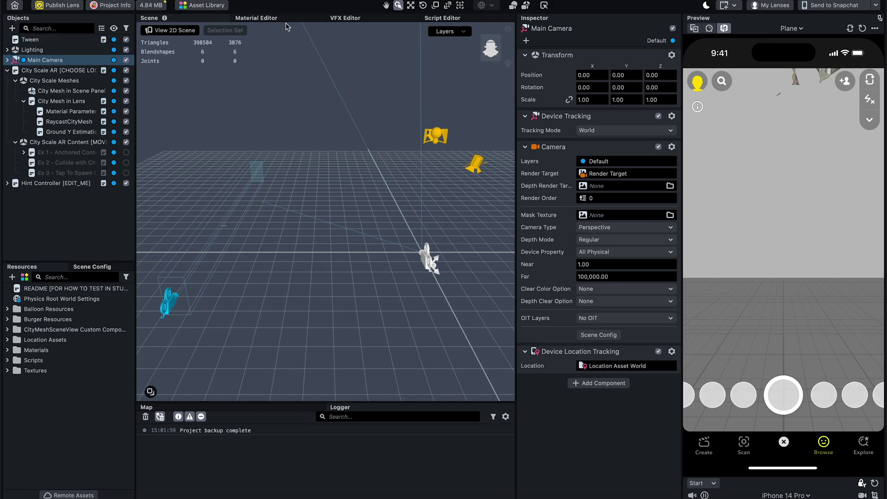
pyautogui.click(64, 72)
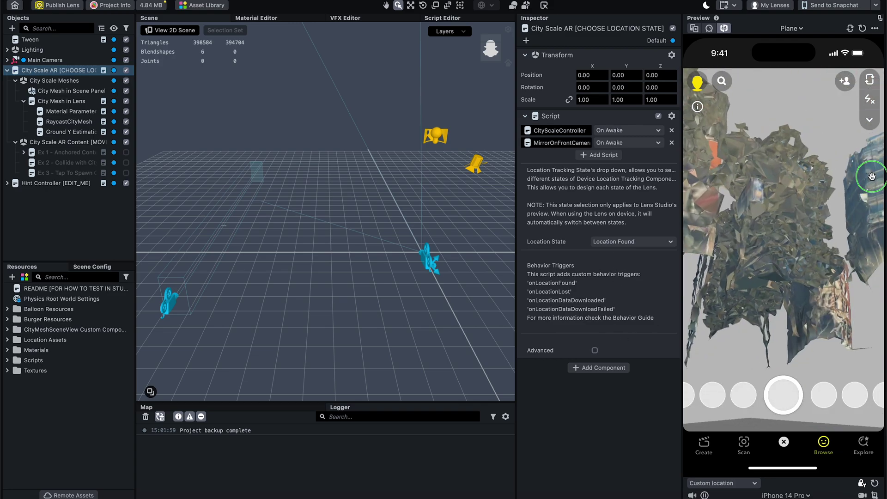
pyautogui.scroll(-10, 281, 275)
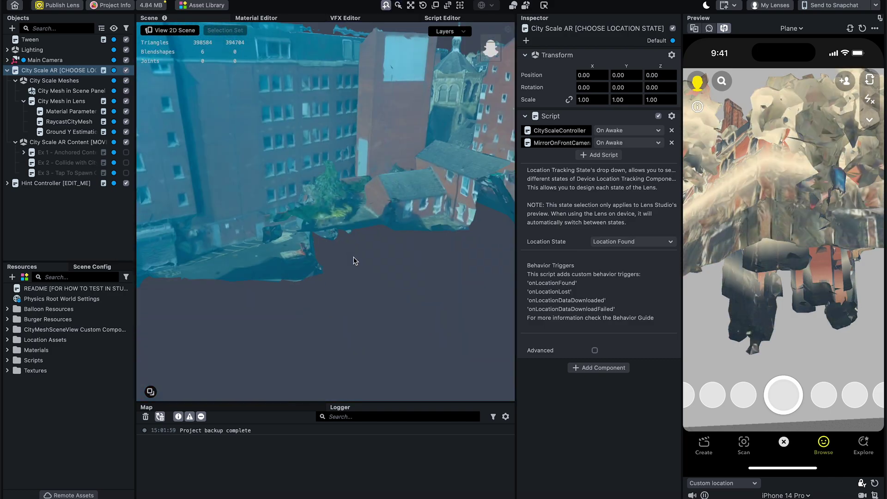
pyautogui.moveTo(331, 274)
pyautogui.mouseDown()
pyautogui.moveTo(416, 287)
pyautogui.moveTo(366, 301)
pyautogui.mouseUp()
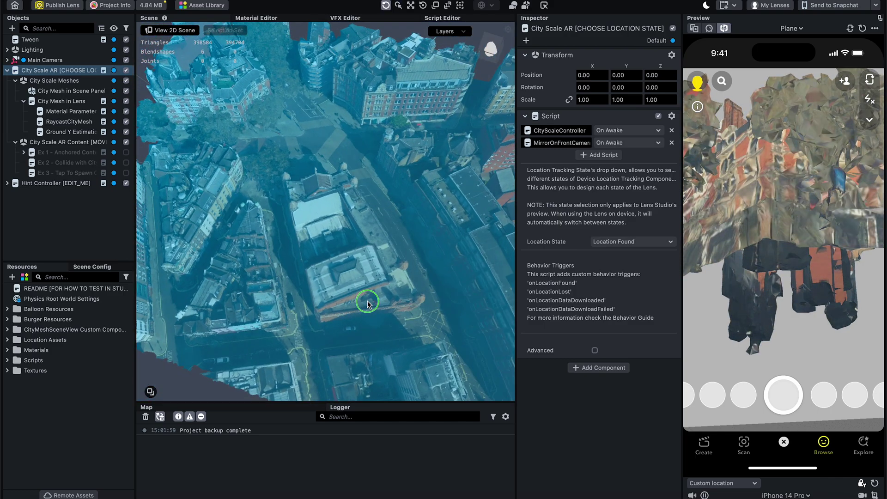
# Step: Inspect City Mesh in Lens, open the Preview options, then the Resources add list
pyautogui.click(70, 132)
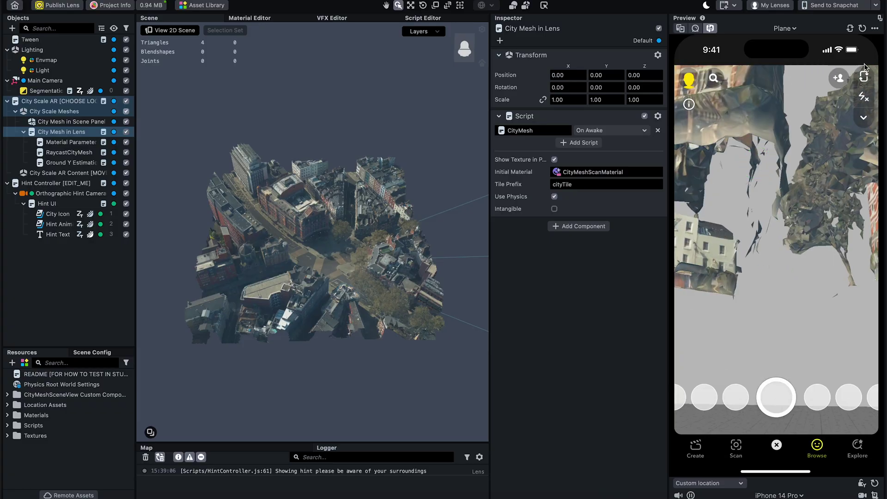
pyautogui.click(875, 28)
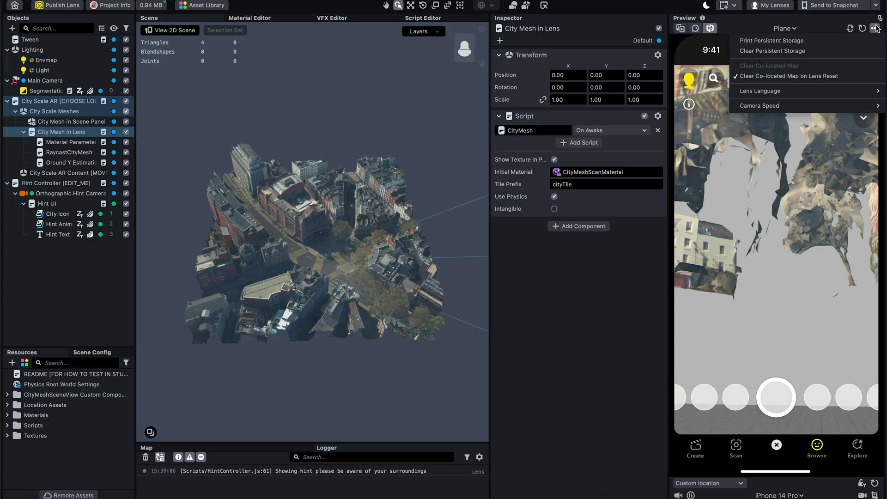
pyautogui.click(695, 126)
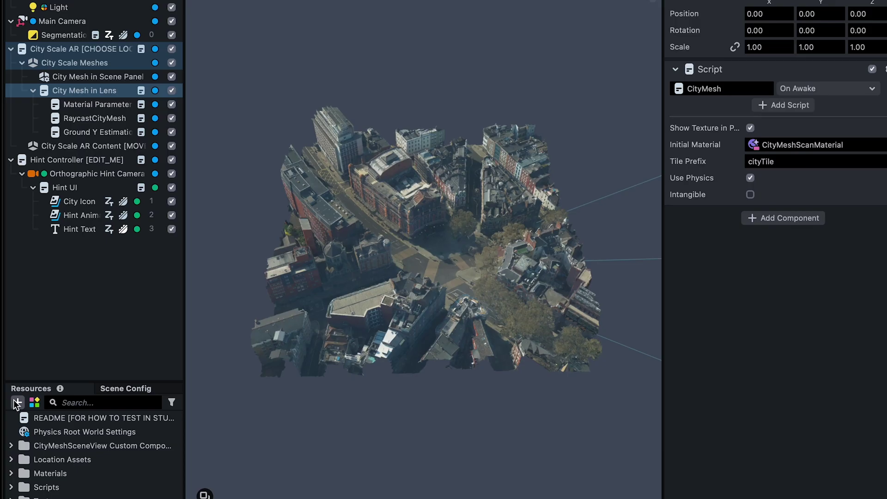
pyautogui.click(12, 363)
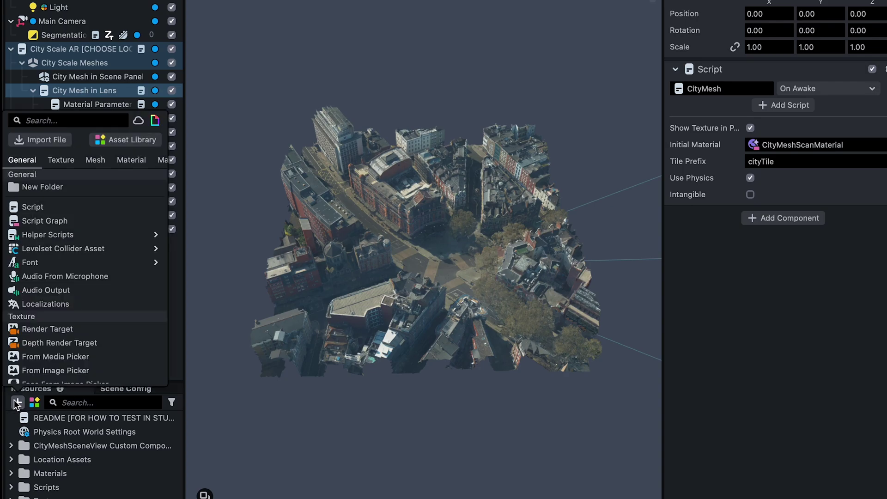
pyautogui.write('im')
# Step: Import scene.gltf from beach_ball_free_download and rename its folder to Beach Ball
pyautogui.click(45, 141)
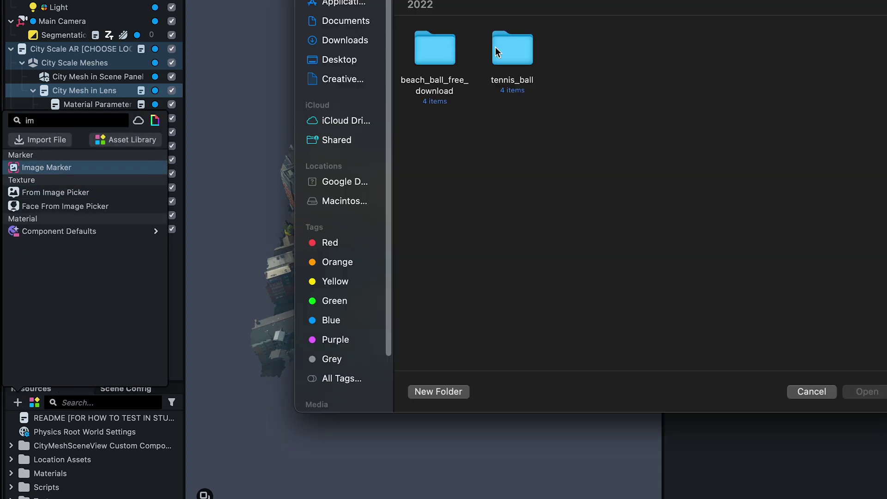
pyautogui.doubleClick(444, 56)
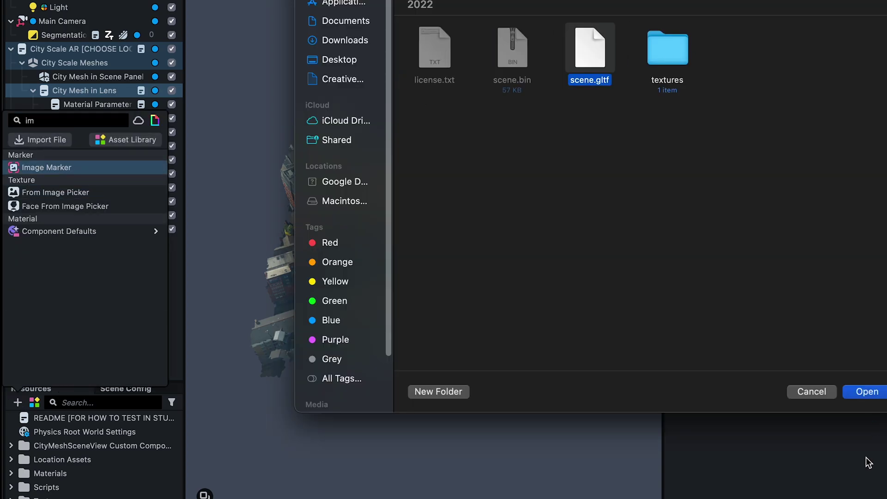
pyautogui.click(867, 393)
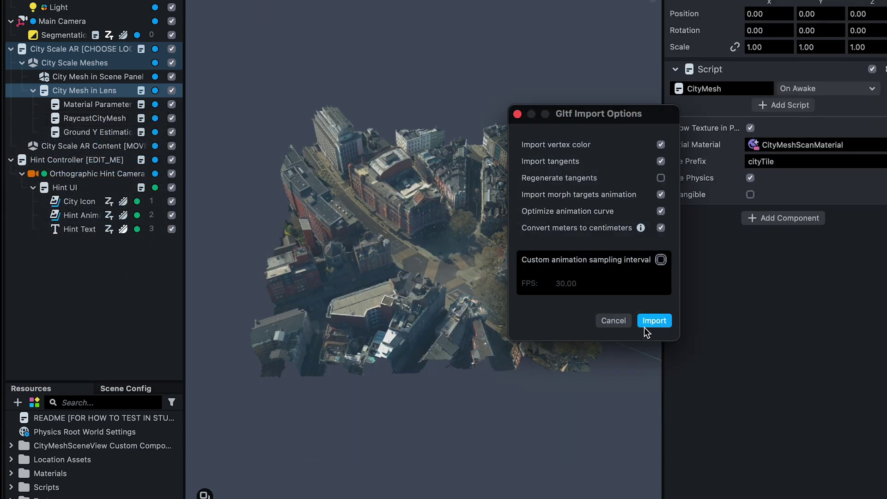
pyautogui.click(652, 321)
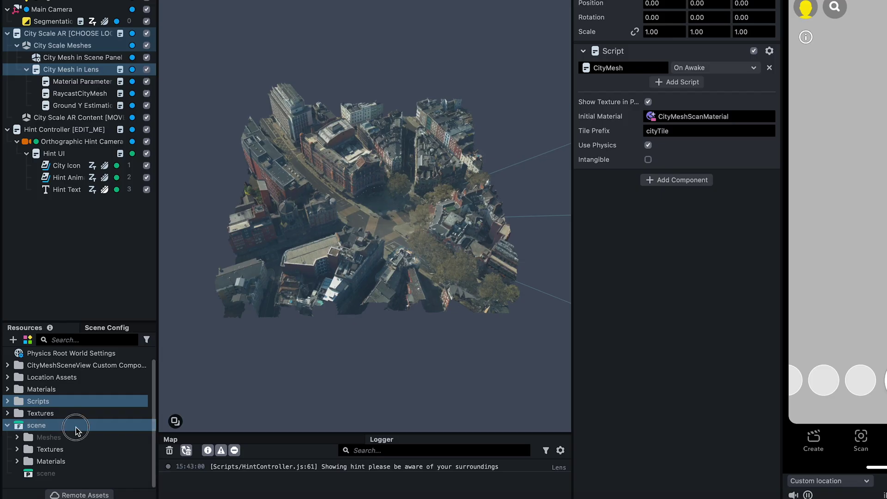
pyautogui.click(75, 431)
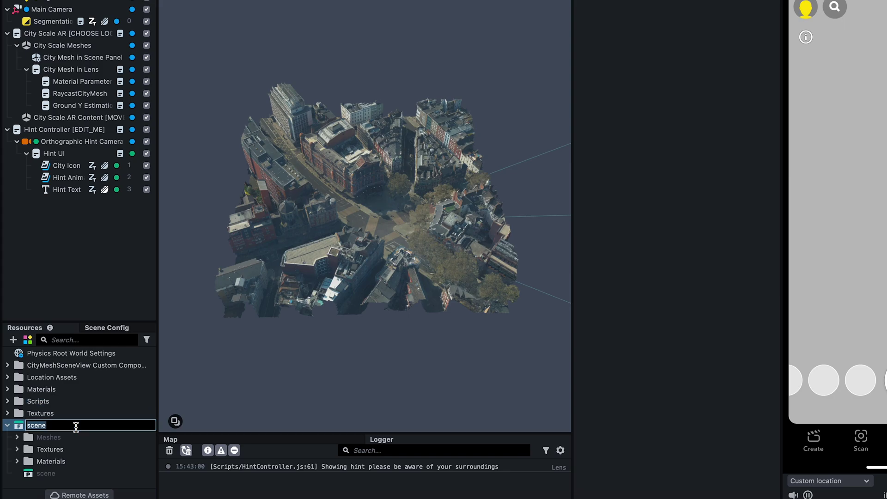
pyautogui.write('Beach Ball')
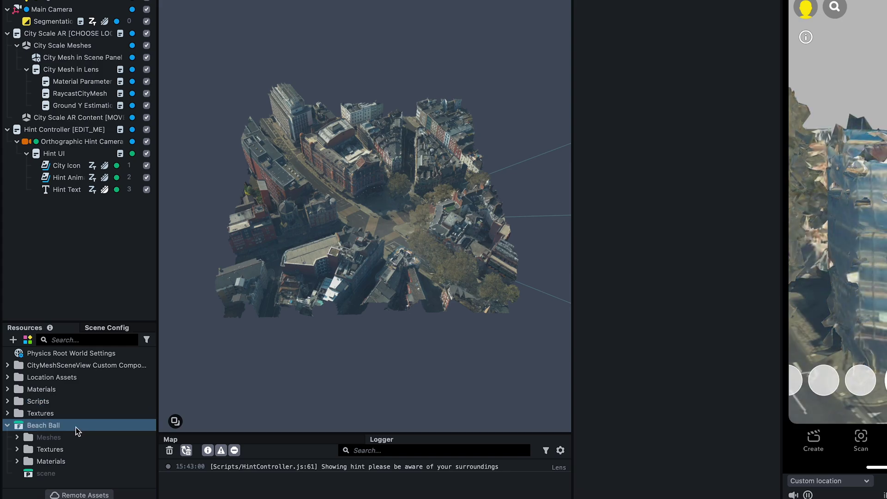
pyautogui.scroll(-1, 28, 447)
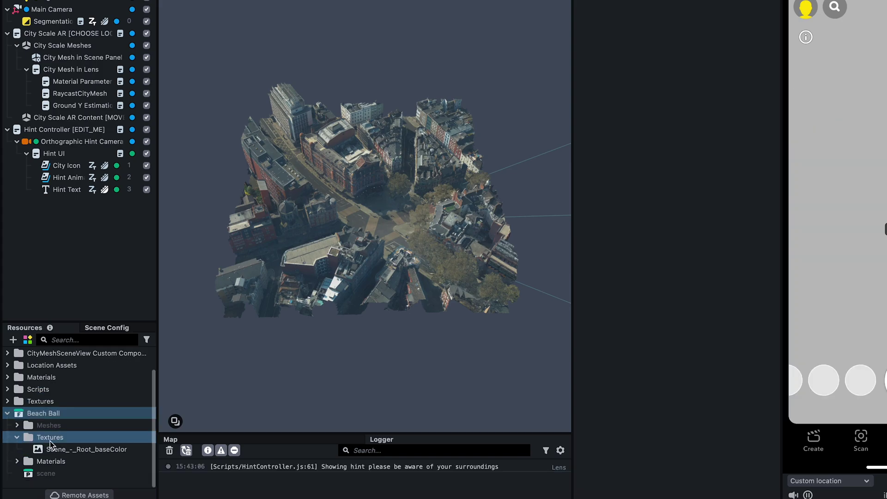
pyautogui.click(50, 446)
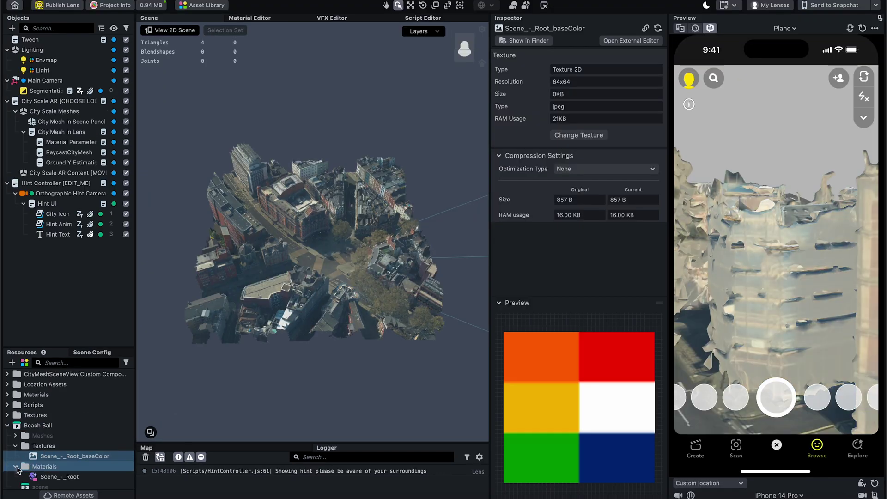
# Step: Inspect the Scene_-_Root material and add the imported scene prefab to Objects
pyautogui.click(17, 466)
pyautogui.click(51, 467)
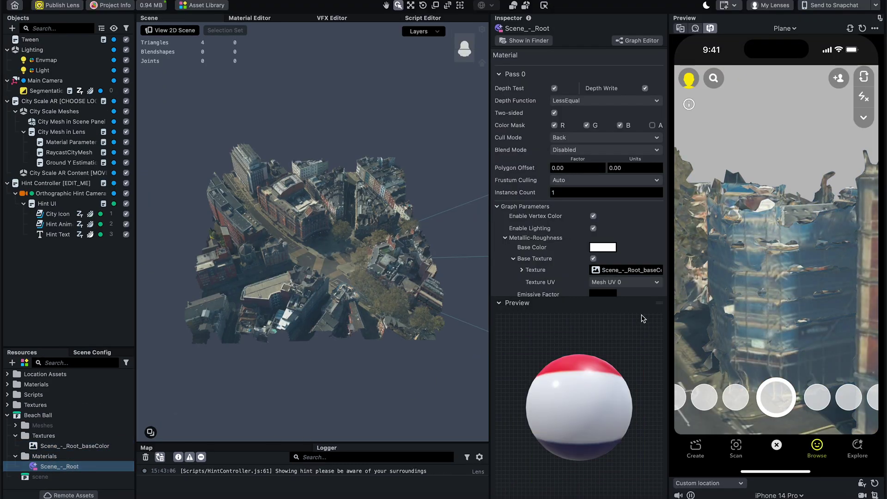
pyautogui.click(39, 478)
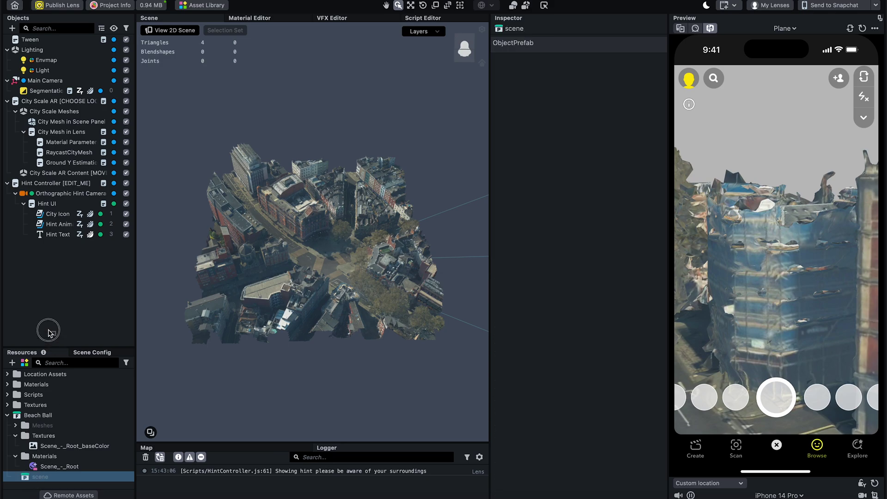
pyautogui.moveTo(95, 314); pyautogui.dragTo(94, 312)
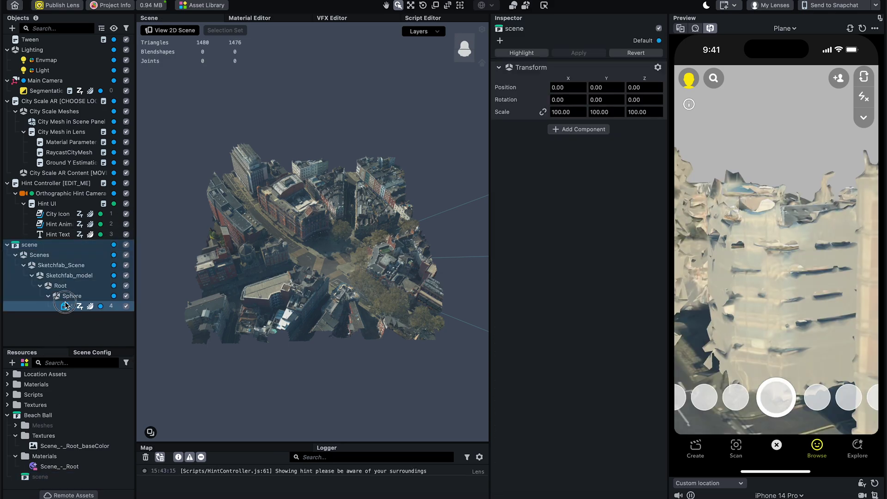
# Step: Move Sphere_0 to the top level, delete the scene hierarchy, and rename it Beach Ball
pyautogui.moveTo(26, 243); pyautogui.dragTo(27, 244)
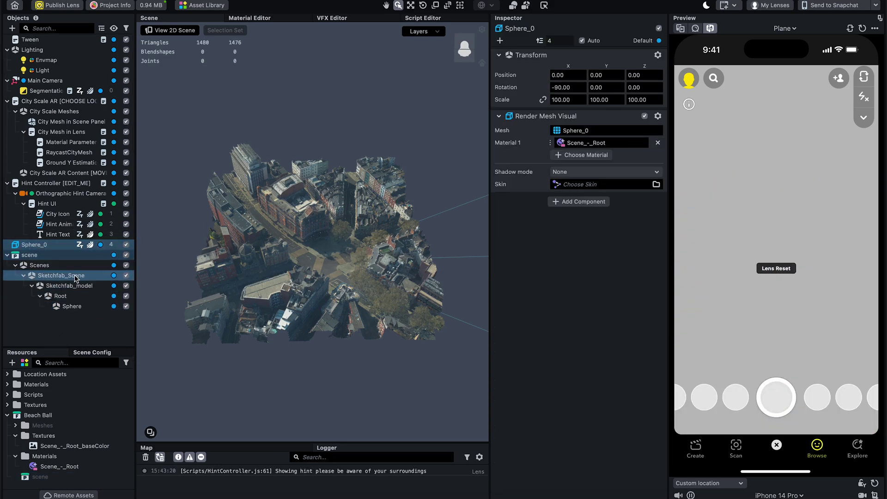
pyautogui.click(34, 260)
pyautogui.press('Delete')
pyautogui.click(37, 248)
pyautogui.write('Beach Ball')
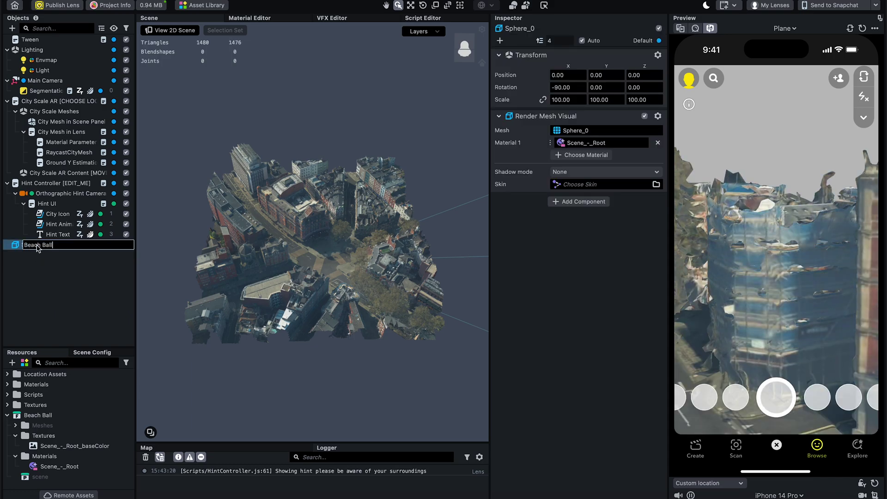
pyautogui.press('Return')
pyautogui.doubleClick(38, 248)
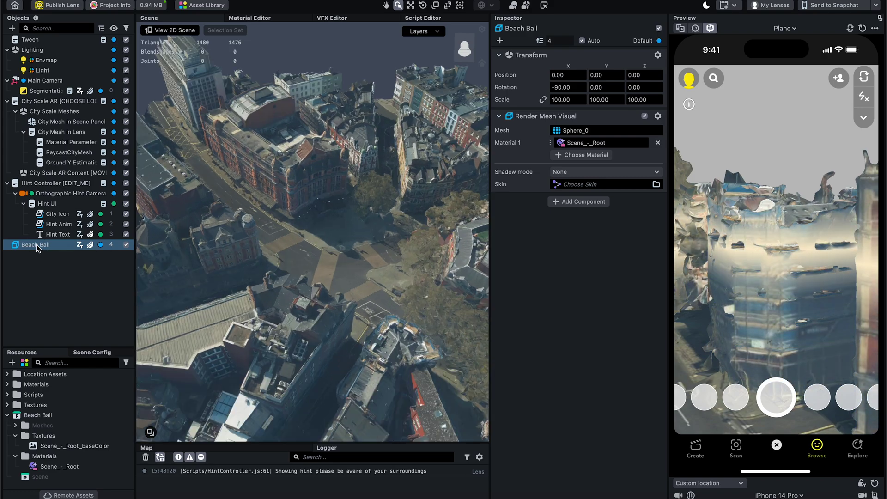
pyautogui.scroll(-5, 331, 283)
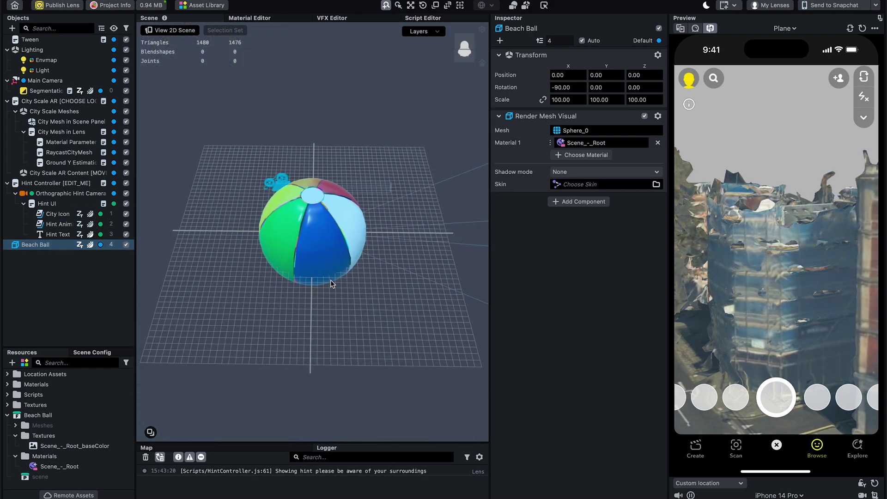
pyautogui.scroll(4, 331, 283)
pyautogui.moveTo(370, 340)
pyautogui.keyDown('alt'); pyautogui.mouseDown()
pyautogui.moveTo(334, 280)
pyautogui.moveTo(382, 331)
pyautogui.mouseUp(); pyautogui.keyUp('alt')
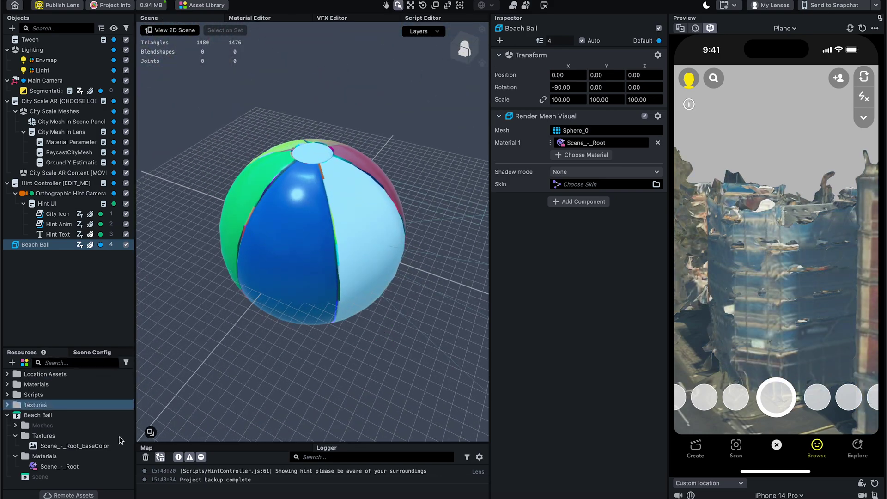
# Step: Select and frame the Beach Ball, turning it -90 on X so its coloured panels face the camera
pyautogui.click(63, 465)
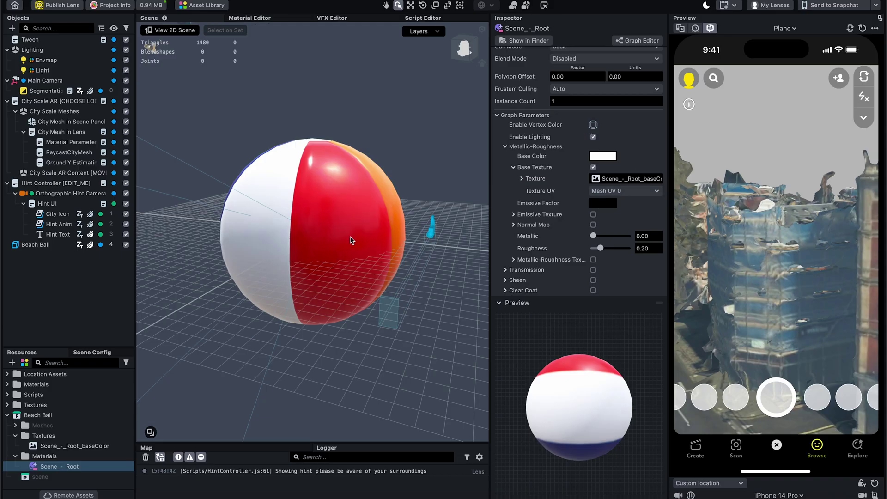
pyautogui.moveTo(353, 238)
pyautogui.keyDown('alt'); pyautogui.mouseDown()
pyautogui.moveTo(184, 252)
pyautogui.moveTo(163, 351)
pyautogui.moveTo(219, 299)
pyautogui.mouseUp(); pyautogui.keyUp('alt')
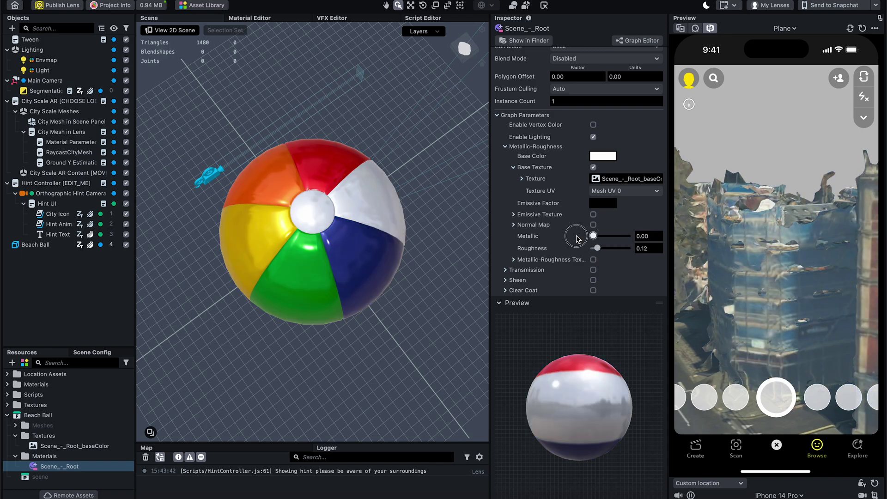
pyautogui.keyDown('alt'); pyautogui.moveTo(396, 316); pyautogui.dragTo(323, 290); pyautogui.keyUp('alt')
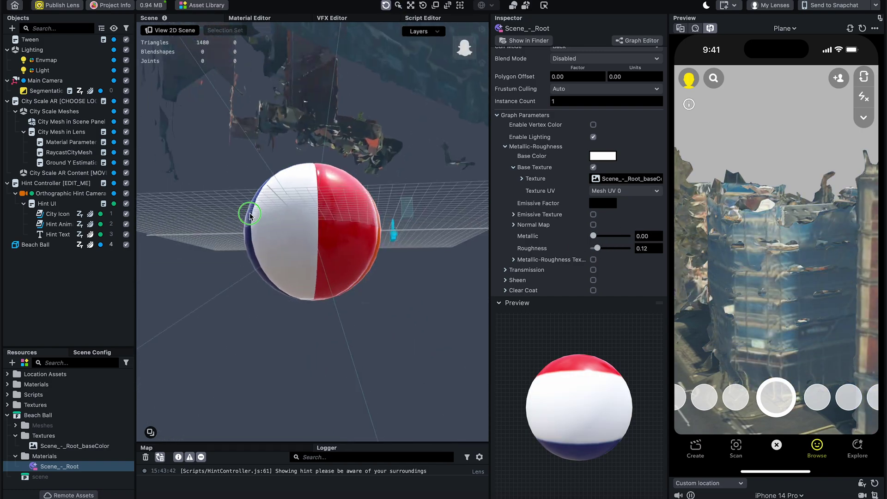
pyautogui.click(324, 290)
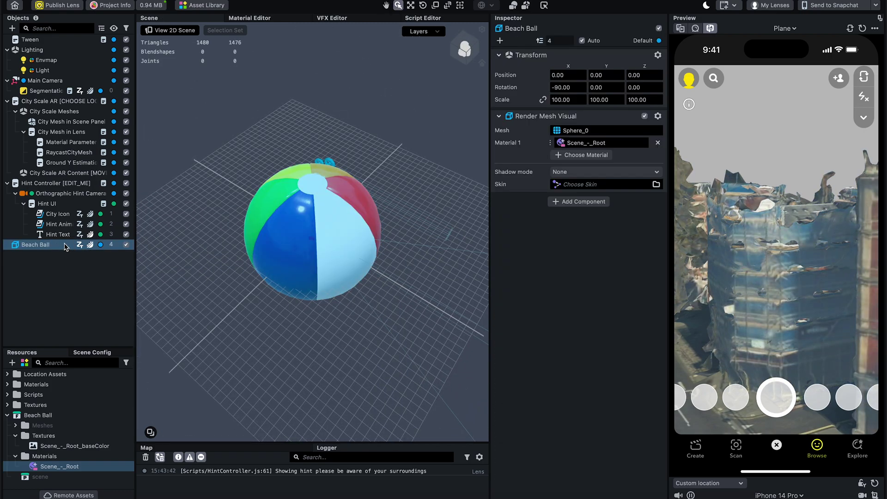
pyautogui.press('f')
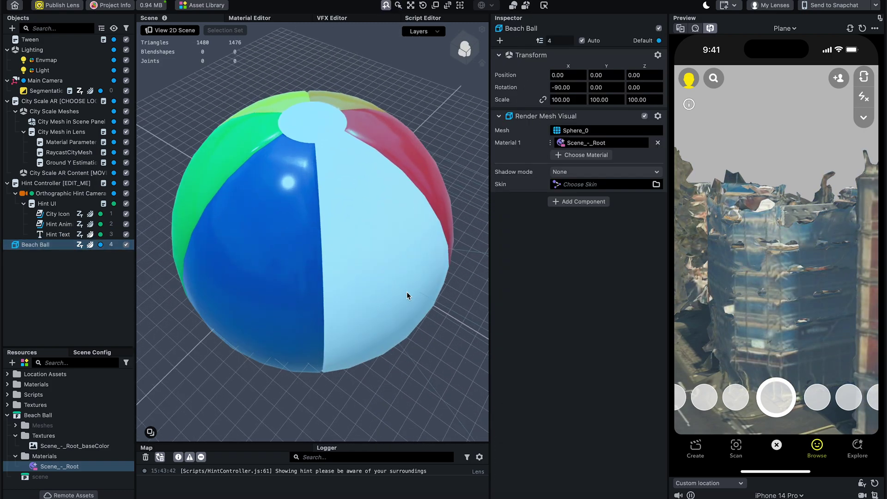
pyautogui.keyDown('alt'); pyautogui.moveTo(406, 297); pyautogui.dragTo(261, 298); pyautogui.keyUp('alt')
pyautogui.scroll(-2, 262, 299)
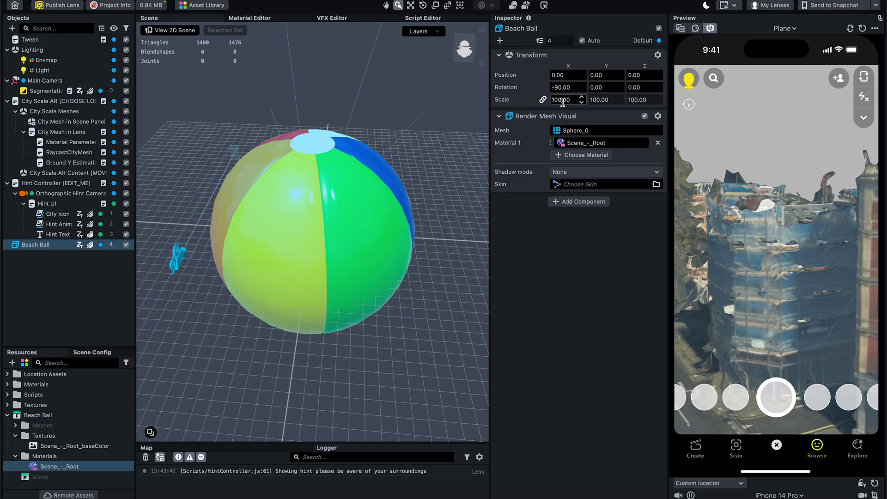
# Step: Set the Beach Ball's Transform Scale to 10
pyautogui.click(565, 101)
pyautogui.write('0')
pyautogui.press('Return')
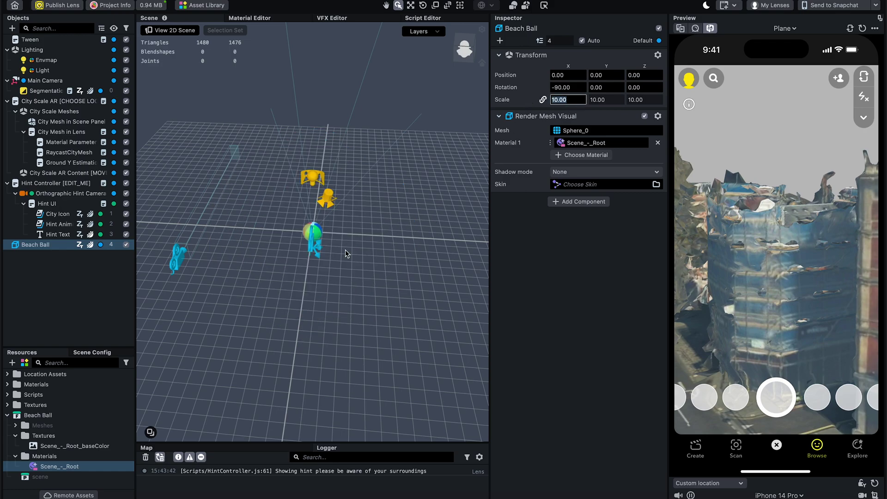
pyautogui.keyDown('alt'); pyautogui.moveTo(362, 242); pyautogui.dragTo(343, 269, button='right'); pyautogui.keyUp('alt')
pyautogui.keyDown('alt'); pyautogui.moveTo(343, 270); pyautogui.dragTo(360, 298); pyautogui.keyUp('alt')
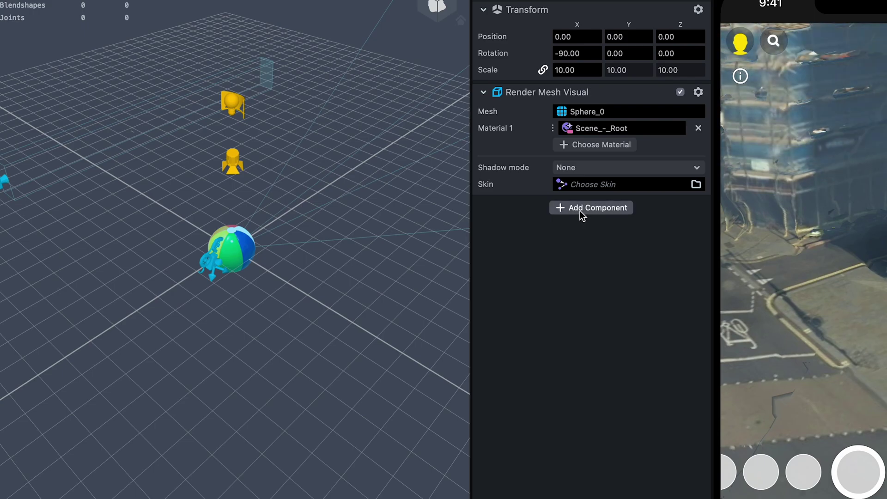
# Step: Add a Physics Body component to the Beach Ball
pyautogui.click(570, 202)
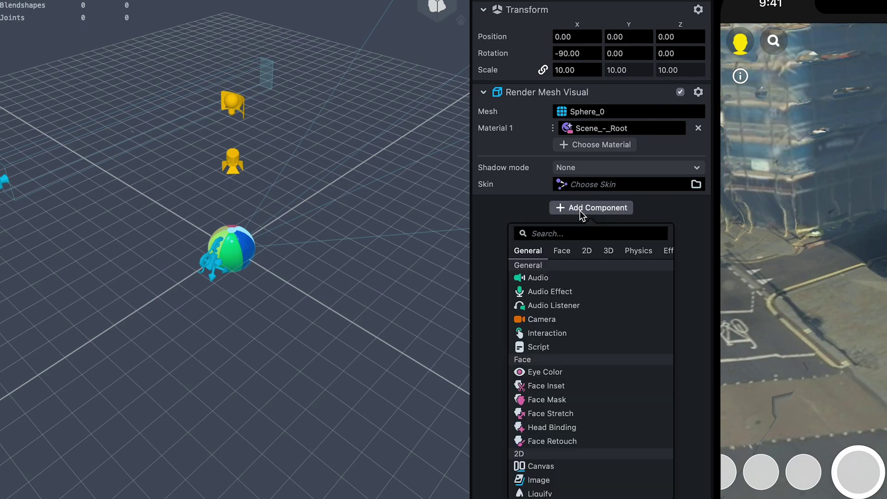
pyautogui.write('phy')
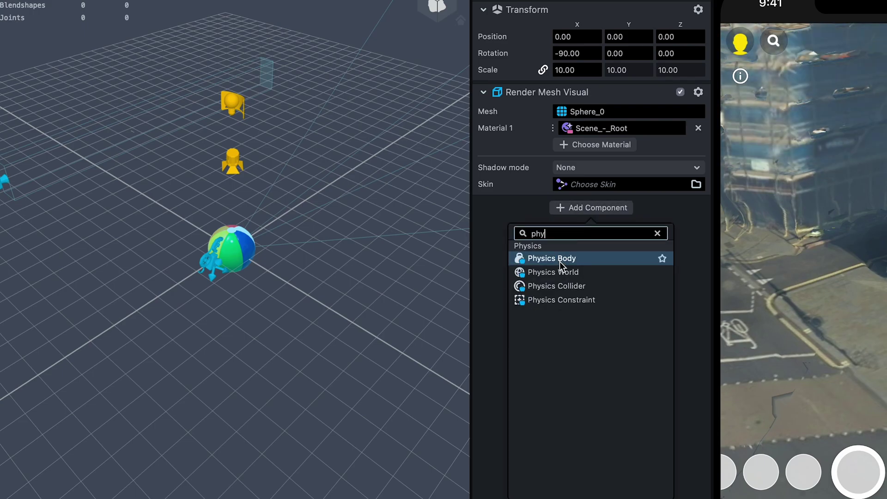
pyautogui.click(560, 263)
pyautogui.moveTo(243, 275)
pyautogui.mouseDown(button='right')
pyautogui.moveTo(258, 322)
pyautogui.moveTo(328, 327)
pyautogui.mouseUp(button='right')
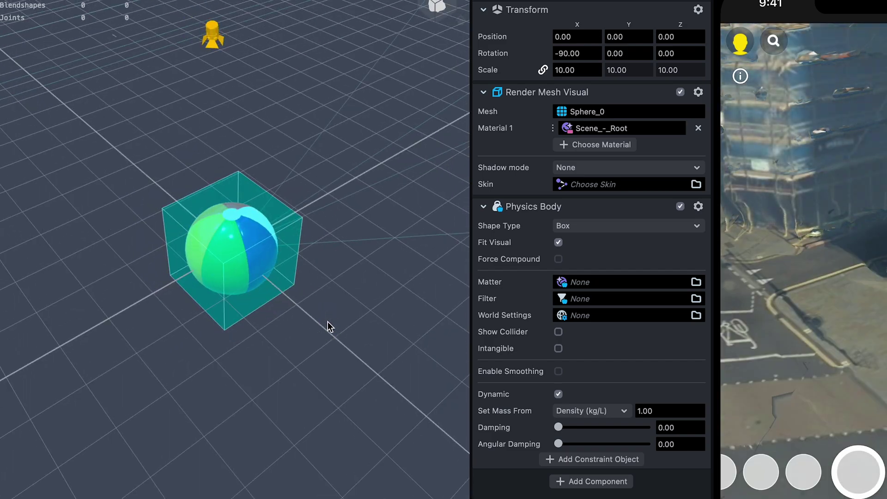
# Step: Set the collider Shape Type to Sphere, trying Capsule and Cylinder first, with Fit Visual on
pyautogui.click(575, 227)
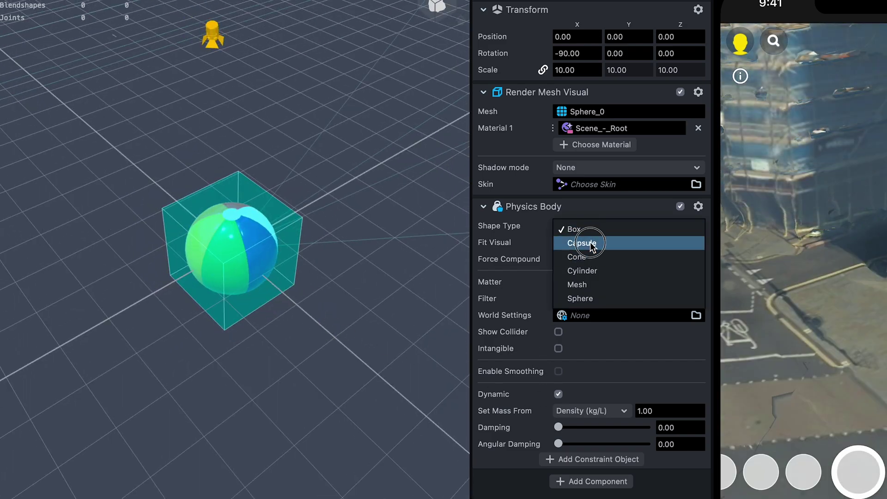
pyautogui.click(586, 243)
pyautogui.click(597, 224)
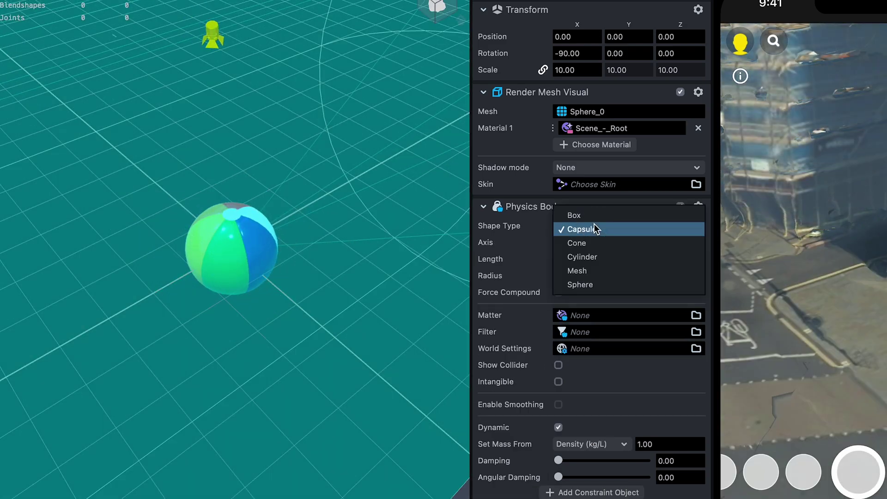
pyautogui.click(596, 257)
pyautogui.scroll(-3, 338, 318)
pyautogui.scroll(-2, 337, 317)
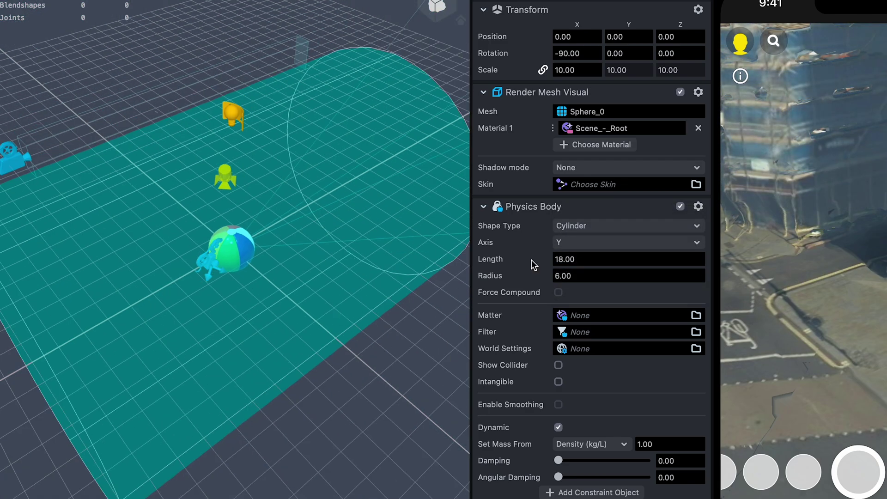
pyautogui.click(582, 229)
pyautogui.click(586, 258)
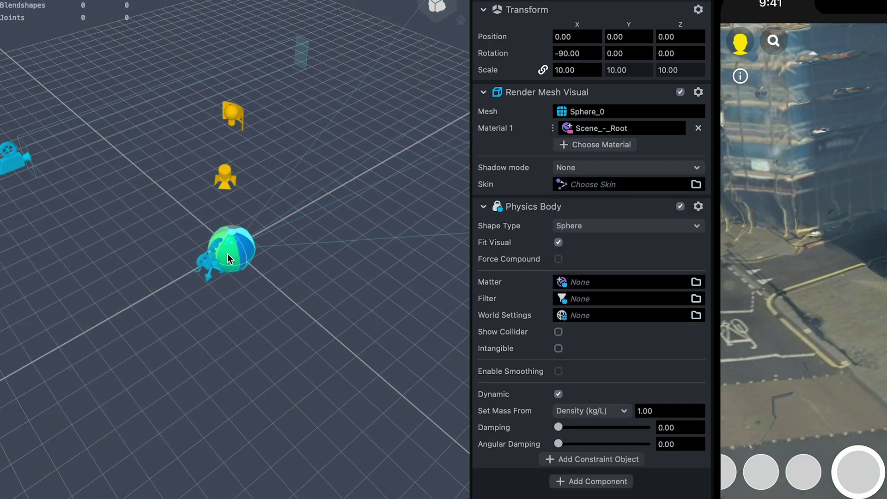
pyautogui.scroll(5, 229, 259)
pyautogui.keyDown('alt'); pyautogui.moveTo(349, 358); pyautogui.dragTo(242, 309); pyautogui.keyUp('alt')
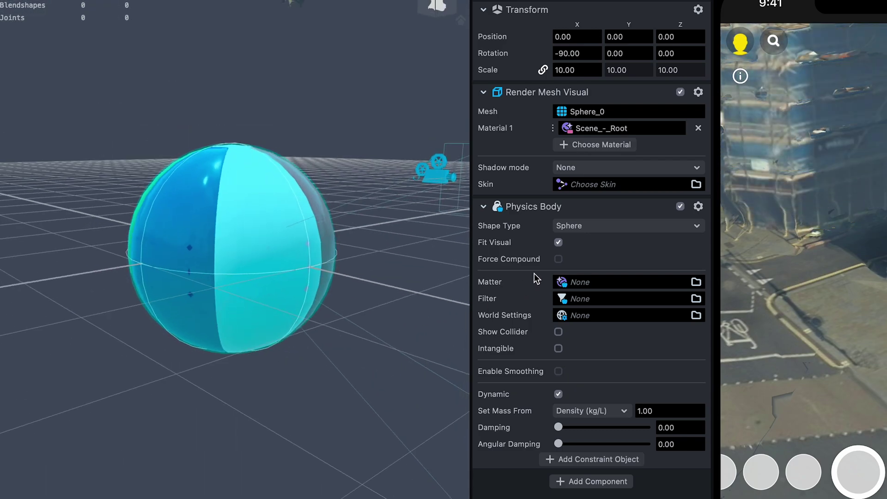
pyautogui.click(558, 241)
pyautogui.click(557, 241)
pyautogui.moveTo(185, 341)
pyautogui.keyDown('alt'); pyautogui.mouseDown()
pyautogui.moveTo(134, 426)
pyautogui.moveTo(163, 349)
pyautogui.moveTo(388, 364)
pyautogui.moveTo(412, 427)
pyautogui.moveTo(348, 375)
pyautogui.moveTo(132, 371)
pyautogui.mouseUp(); pyautogui.keyUp('alt')
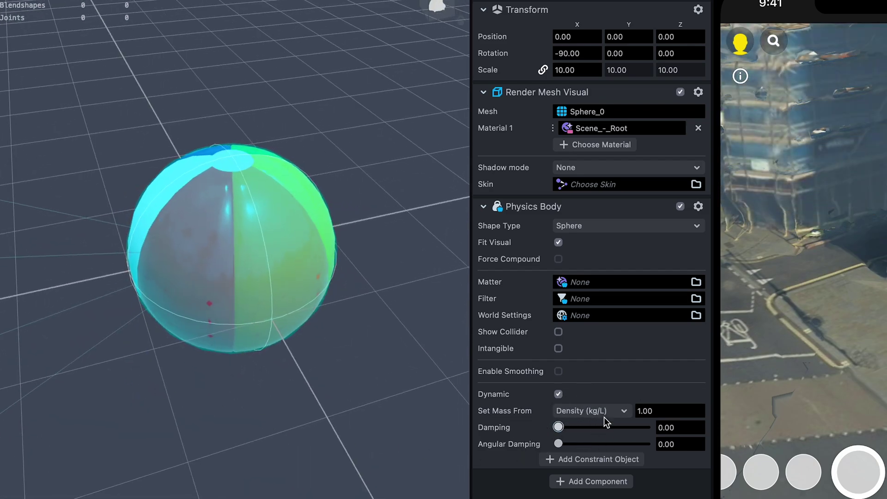
pyautogui.scroll(-3, 178, 373)
pyautogui.scroll(-2, 178, 369)
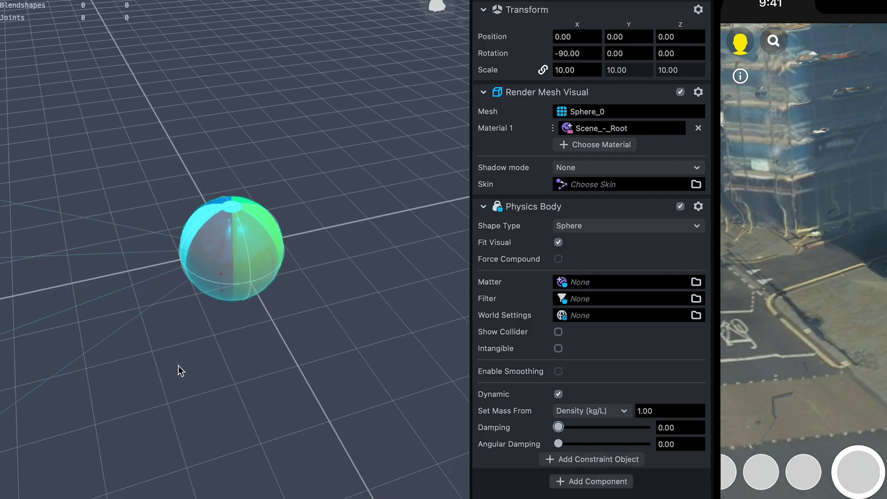
pyautogui.moveTo(753, 293)
pyautogui.mouseDown()
pyautogui.moveTo(643, 291)
pyautogui.moveTo(768, 296)
pyautogui.moveTo(776, 308)
pyautogui.mouseUp()
pyautogui.scroll(-3, 277, 258)
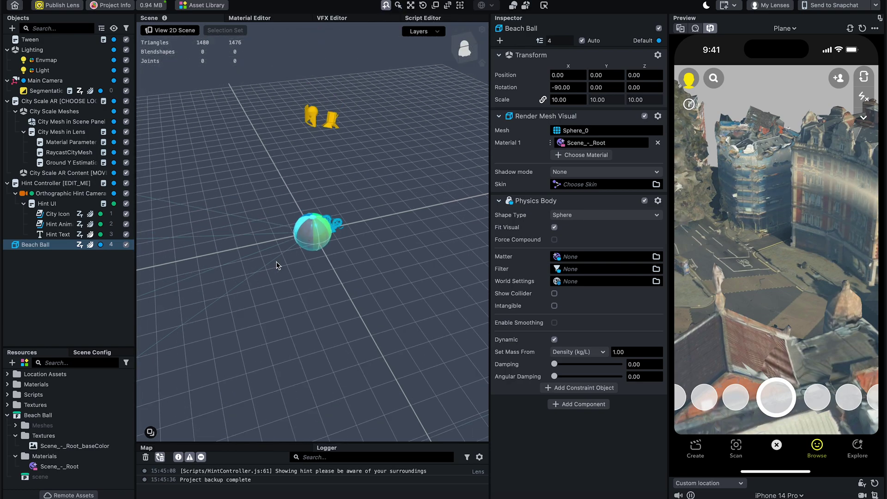
pyautogui.scroll(-3, 307, 238)
pyautogui.scroll(-2, 303, 250)
pyautogui.scroll(-2, 377, 223)
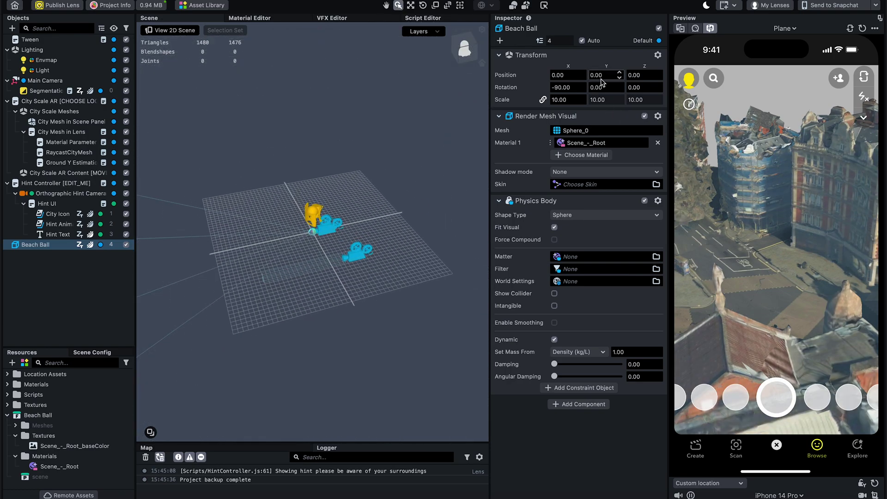
pyautogui.write('3000')
# Step: Raise the Beach Ball to Position Y 3000 and move it over the street crossing
pyautogui.press('Return')
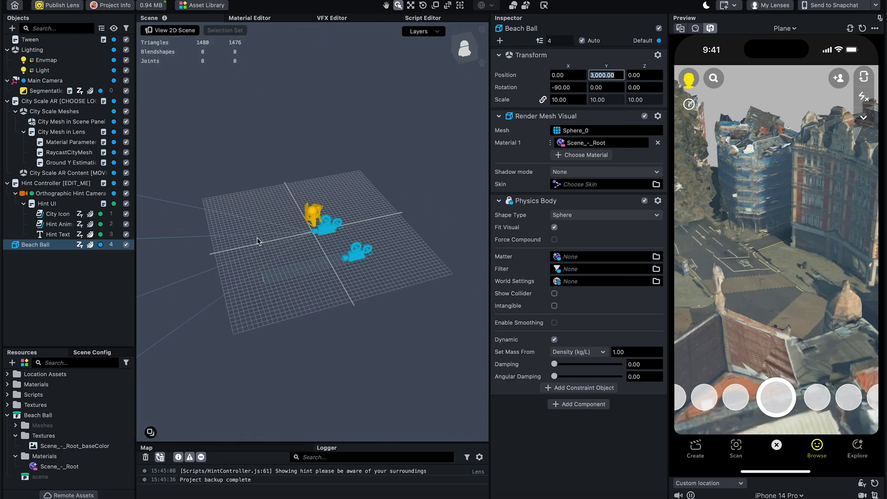
pyautogui.scroll(5, 257, 197)
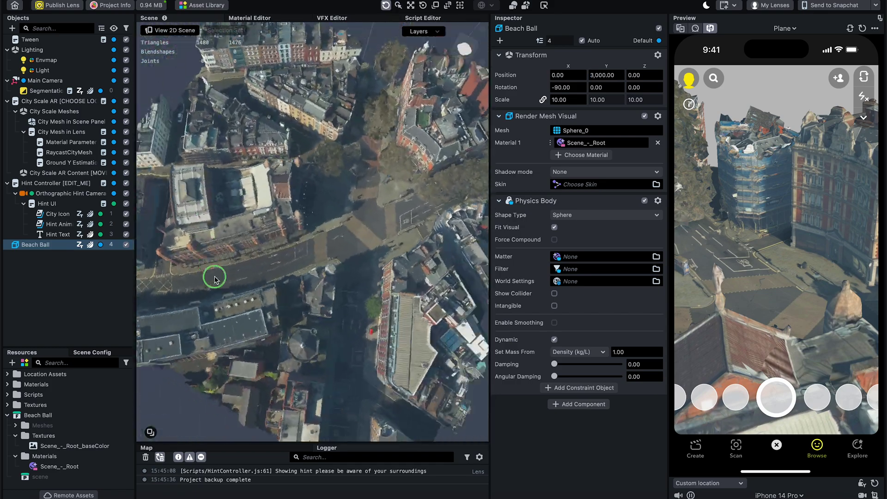
pyautogui.scroll(5, 359, 247)
pyautogui.scroll(2, 360, 247)
pyautogui.scroll(2, 364, 273)
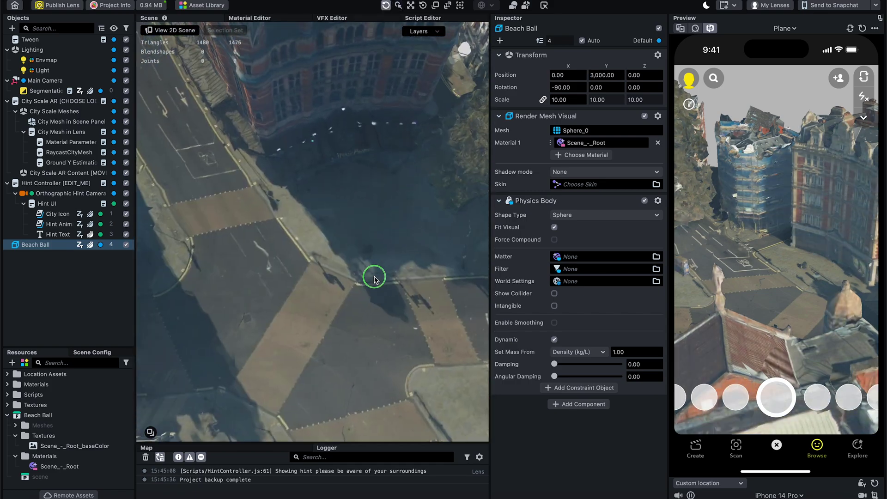
pyautogui.scroll(2, 368, 256)
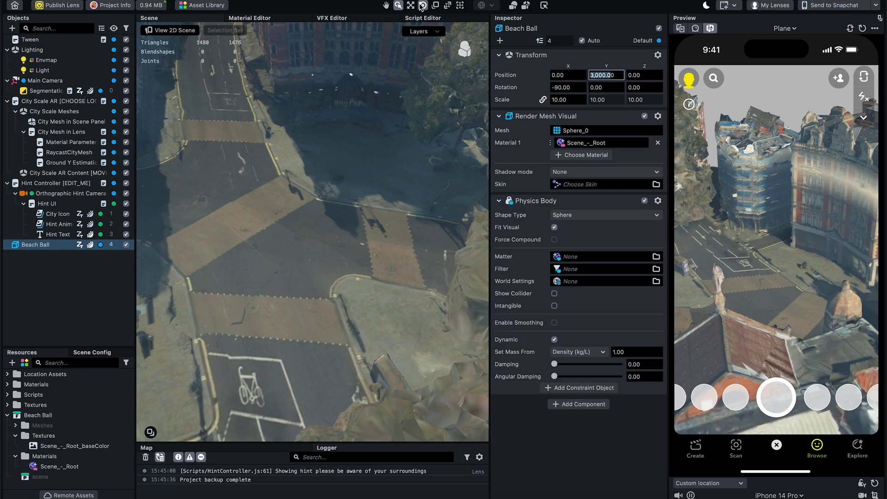
pyautogui.press('w')
pyautogui.press('f')
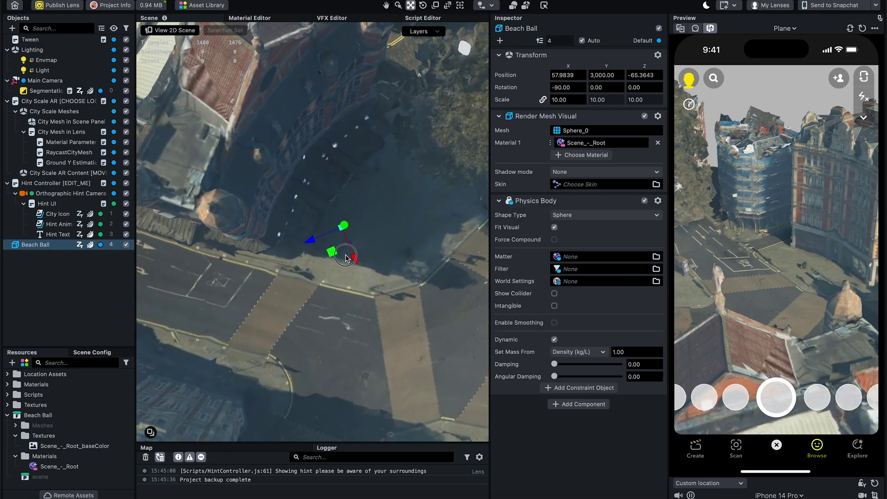
pyautogui.moveTo(346, 257); pyautogui.dragTo(396, 159)
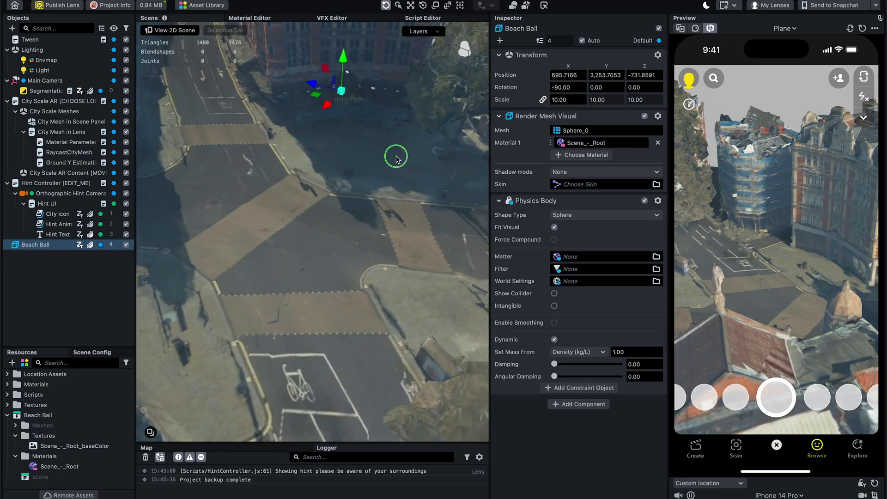
pyautogui.press('f')
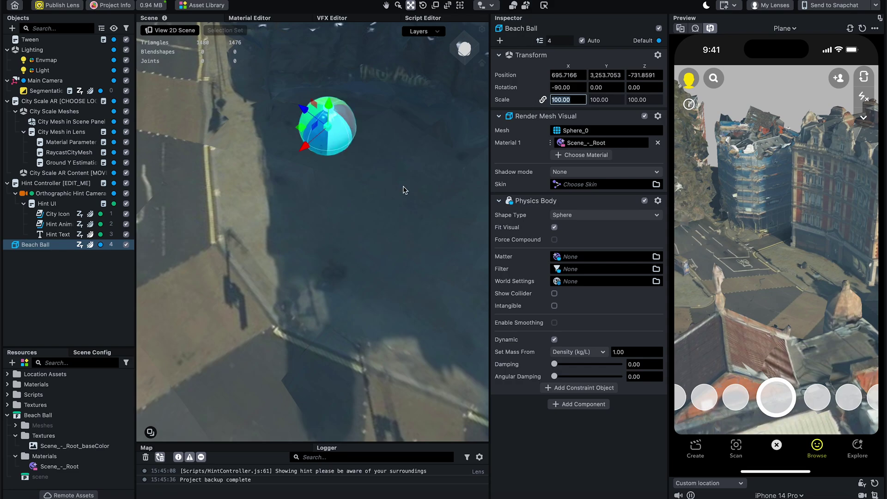
pyautogui.scroll(-5, 404, 190)
# Step: Lift the ball higher at scale 100 and watch it drop in the Preview
pyautogui.moveTo(315, 173); pyautogui.dragTo(322, 92)
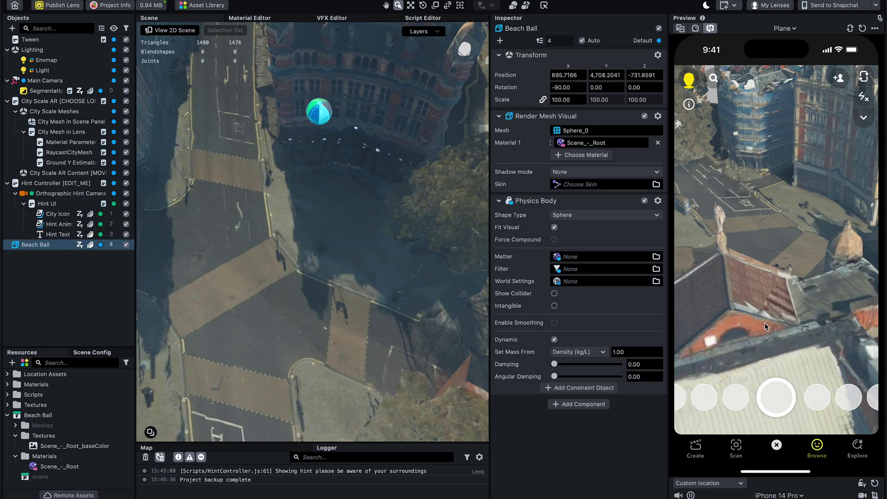
pyautogui.moveTo(768, 286)
pyautogui.mouseDown()
pyautogui.moveTo(769, 274)
pyautogui.moveTo(656, 324)
pyautogui.moveTo(472, 314)
pyautogui.mouseUp()
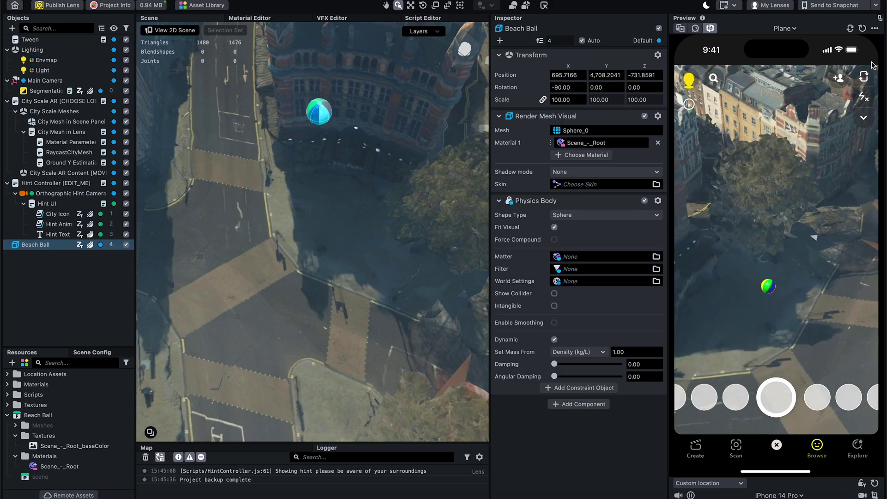
pyautogui.press('w')
pyautogui.moveTo(859, 262)
pyautogui.mouseDown()
pyautogui.moveTo(849, 259)
pyautogui.moveTo(843, 278)
pyautogui.mouseUp()
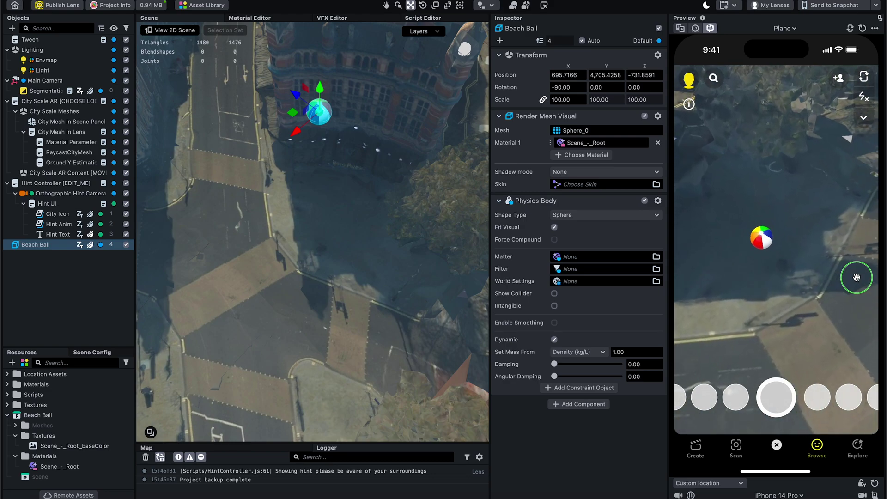
# Step: Save the Beach Ball as a prefab named 'Beach Ball Prefab'
pyautogui.rightClick(35, 246)
pyautogui.click(70, 312)
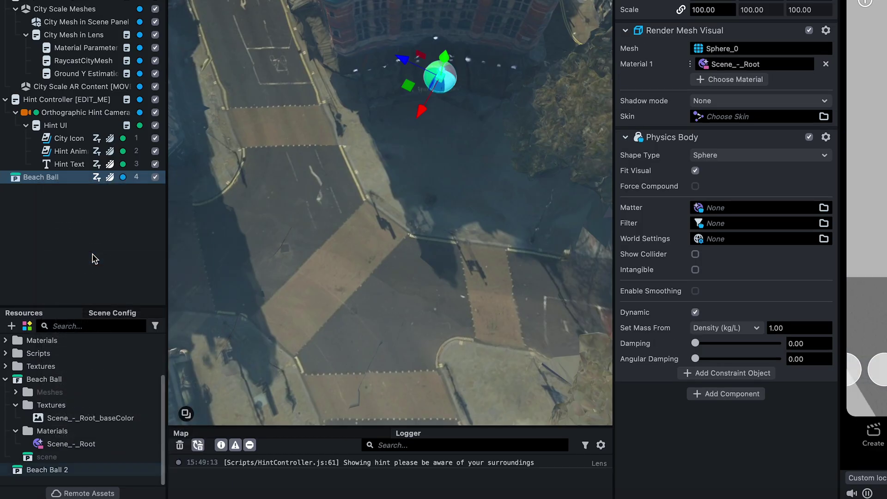
pyautogui.click(41, 392)
pyautogui.click(6, 379)
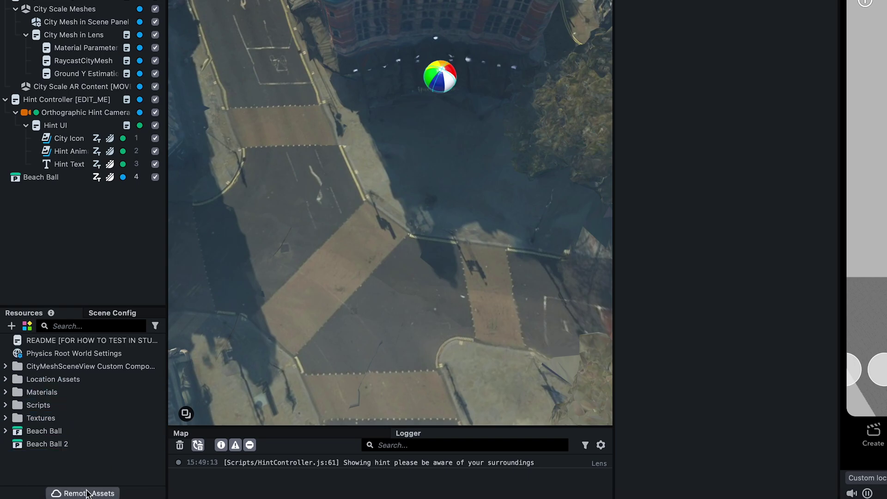
pyautogui.click(84, 443)
pyautogui.press('BackSpace')
pyautogui.write('PR')
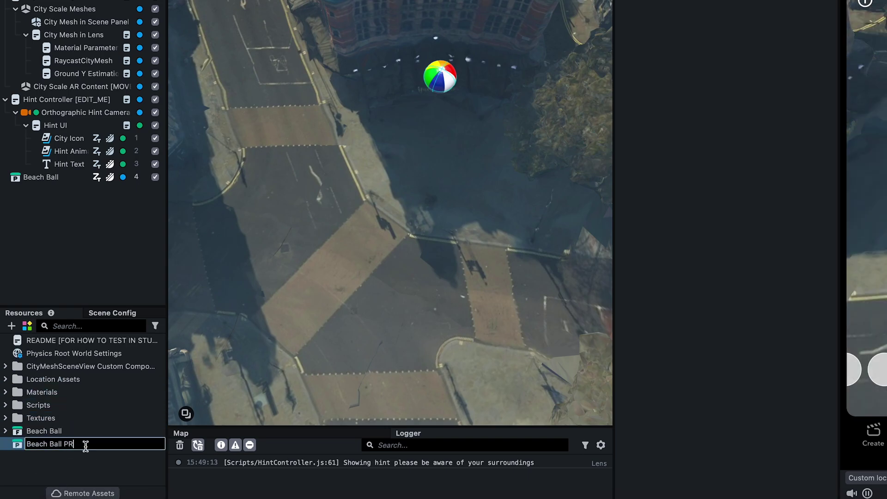
pyautogui.write('E')
pyautogui.press('BackSpace')
pyautogui.press('BackSpace')
pyautogui.press('Return')
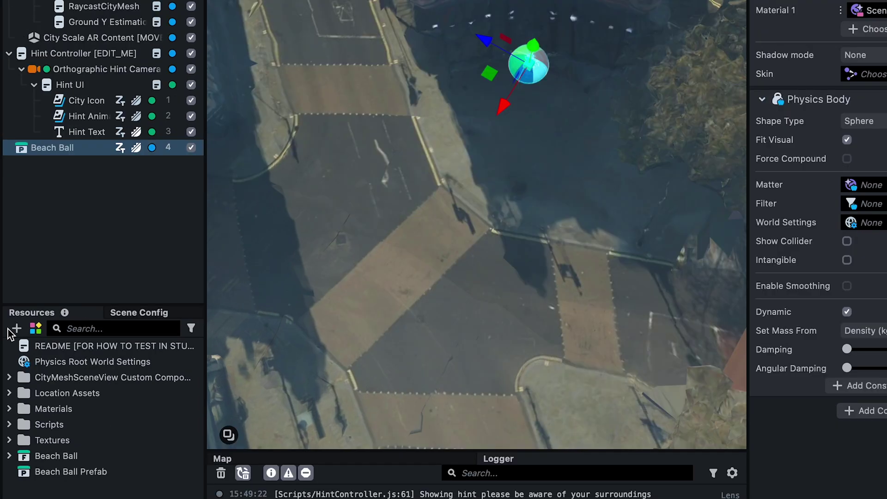
# Step: Create a new Script resource and begin renaming it
pyautogui.click(11, 327)
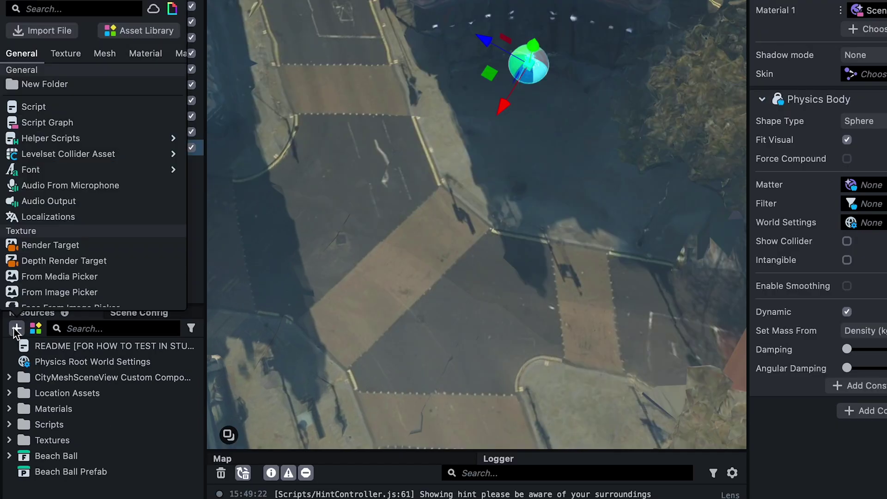
pyautogui.write('scr')
pyautogui.press('Return')
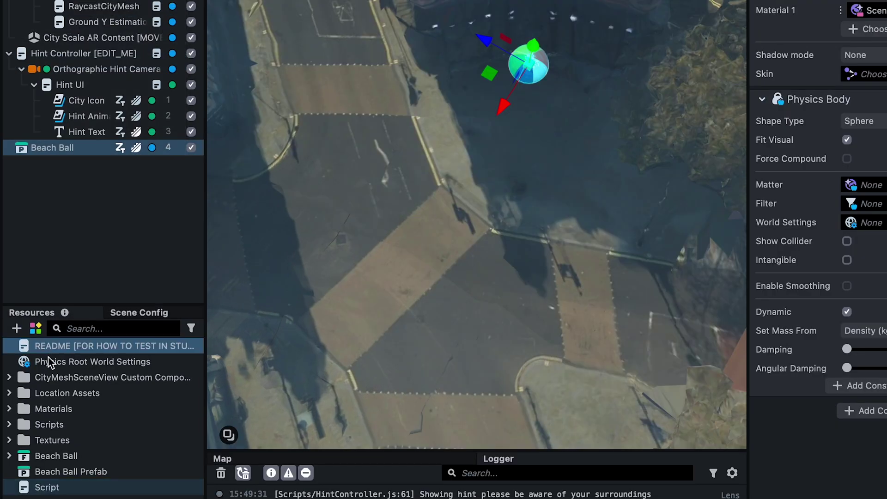
pyautogui.click(49, 487)
pyautogui.click(56, 487)
pyautogui.write('Spawner')
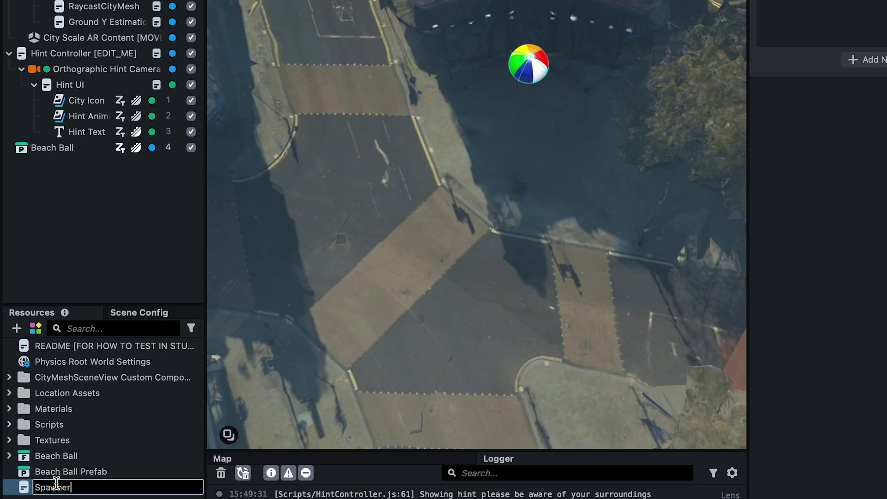
pyautogui.write(' Controller')
# Step: Name the script Spawner Controller, open it, and clear its placeholder code
pyautogui.press('Return')
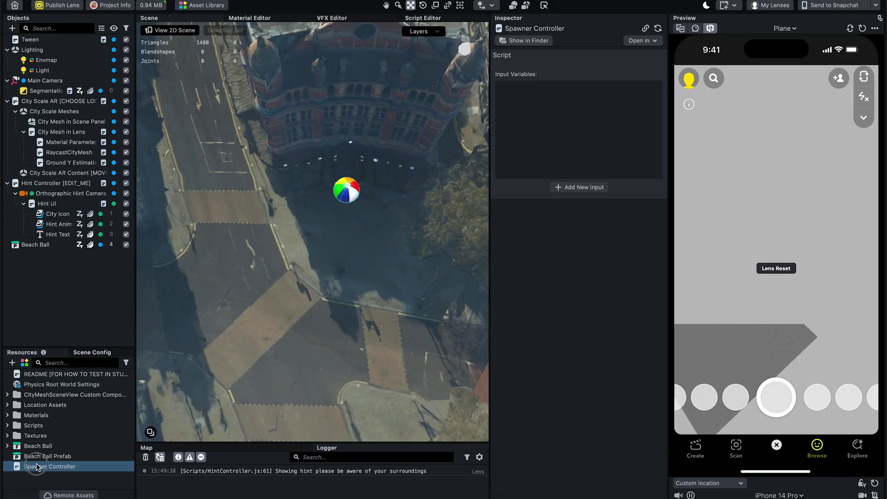
pyautogui.doubleClick(49, 466)
pyautogui.hotkey('ctrl', 'a')
pyautogui.press('BackSpace')
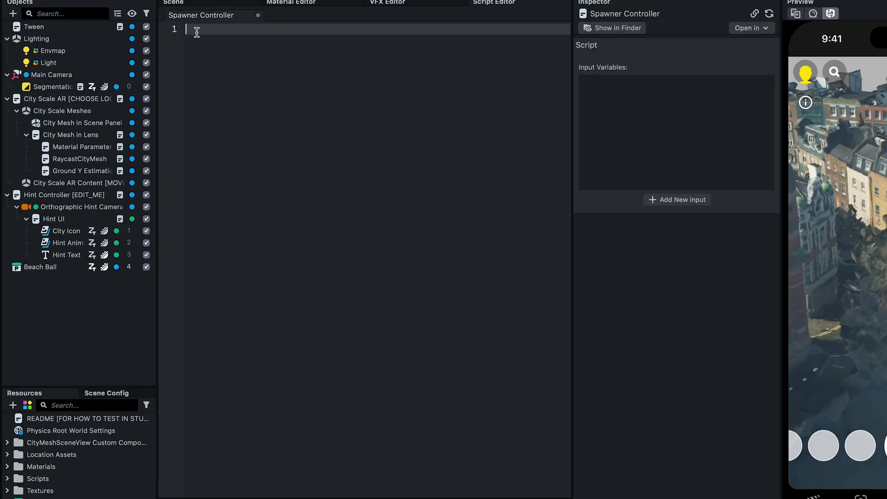
pyautogui.write('//@input Asset.Ob')
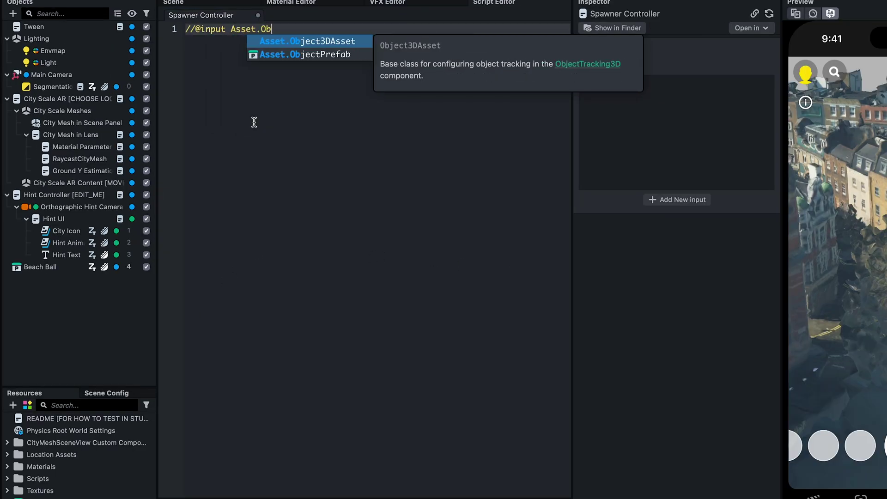
pyautogui.write('ject3DAsset PrefabBeachBall')
# Step: Declare prefabBeachBall, uiElements, cityMeshScript and toggleScript inputs under a 'Script Controls' label, then save
pyautogui.press('Return')
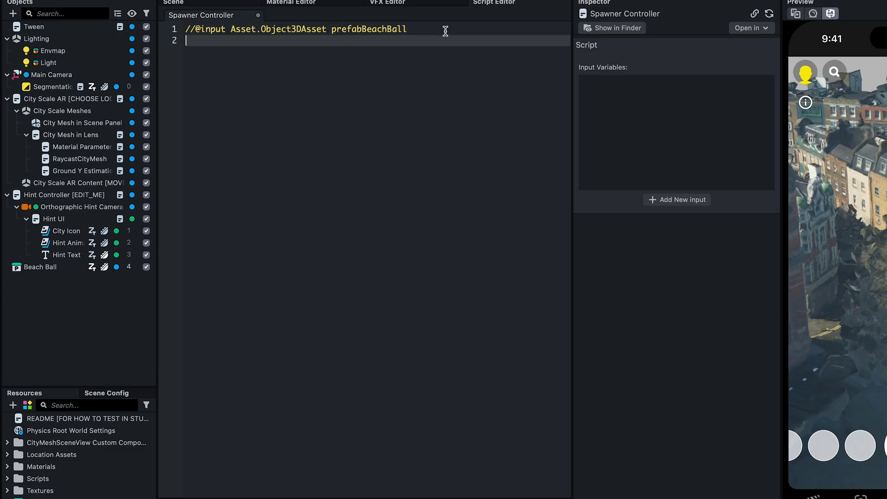
pyautogui.press('Return')
pyautogui.write('//@input SceneObject[] ')
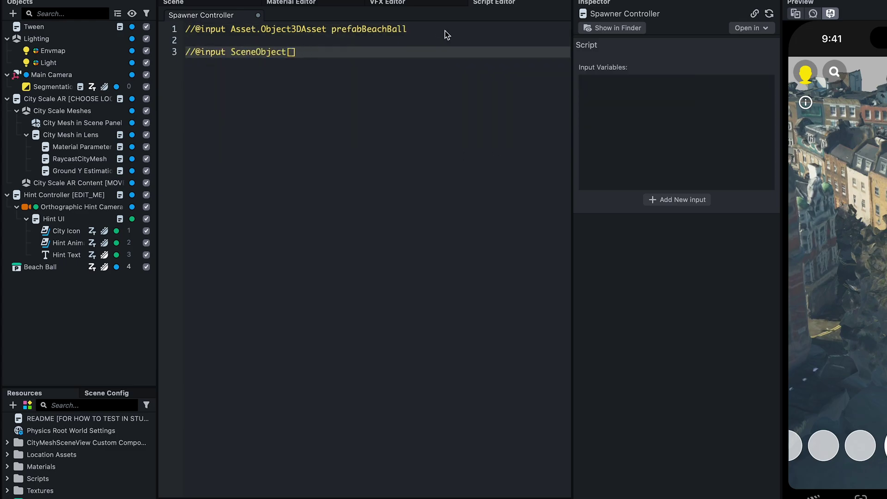
pyautogui.write('uiElements')
pyautogui.press('Return')
pyautogui.press('Return')
pyautogui.write('//@input')
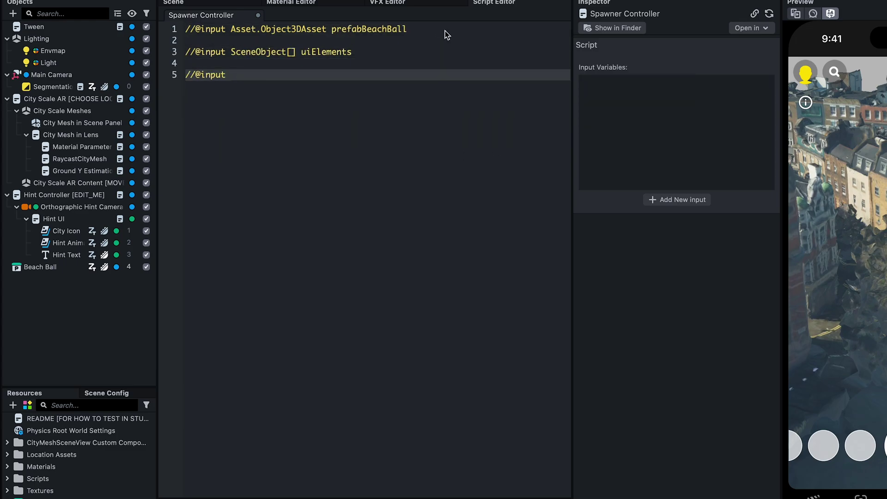
pyautogui.write(' Component.Scr')
pyautogui.press('Return')
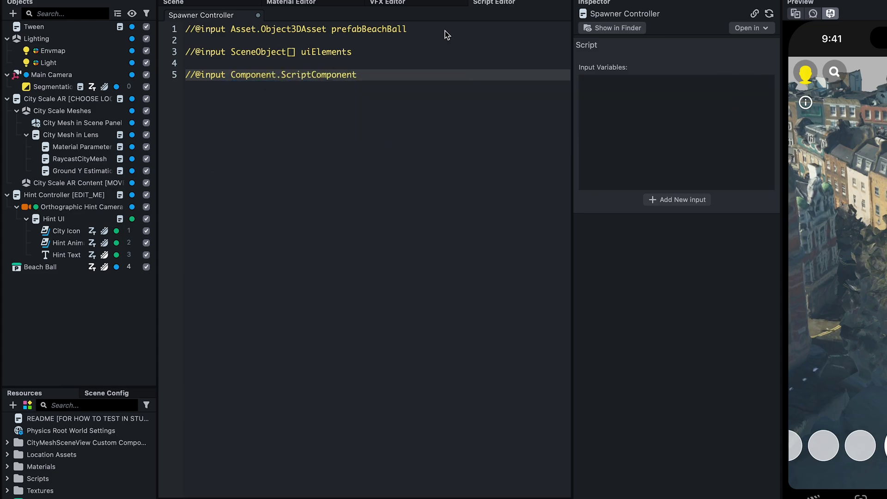
pyautogui.write(' cityMeshScript')
pyautogui.press('Return')
pyautogui.write('//@input Component.Scr')
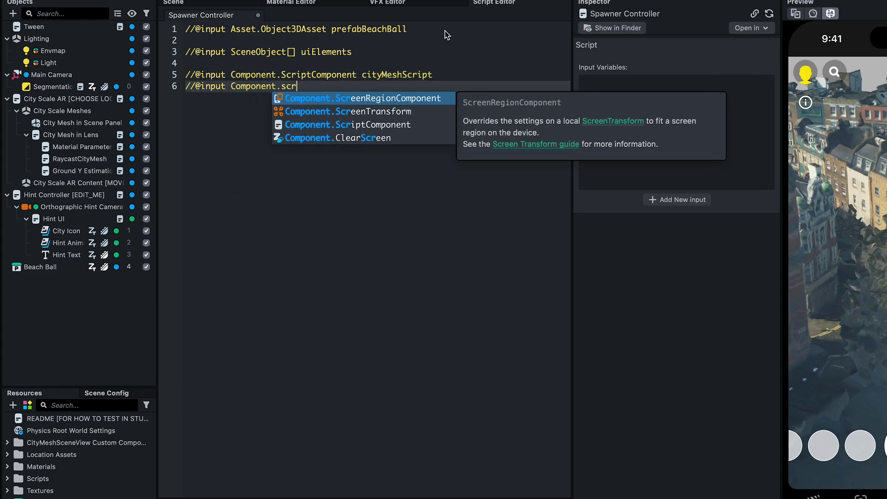
pyautogui.press('Return')
pyautogui.write('iptComponent toggleScr')
pyautogui.click(205, 59)
pyautogui.press('Return')
pyautogui.write('//@ui {"widget')
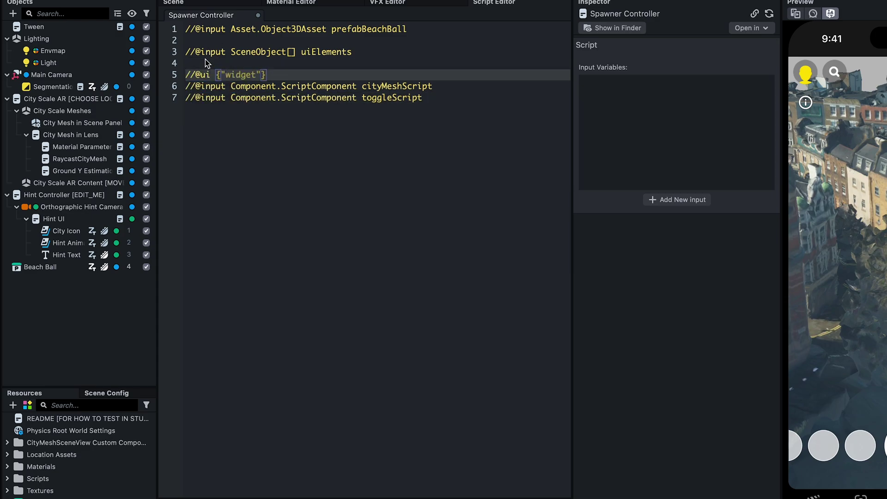
pyautogui.write('":"label')
pyautogui.write('", "label":"Script ')
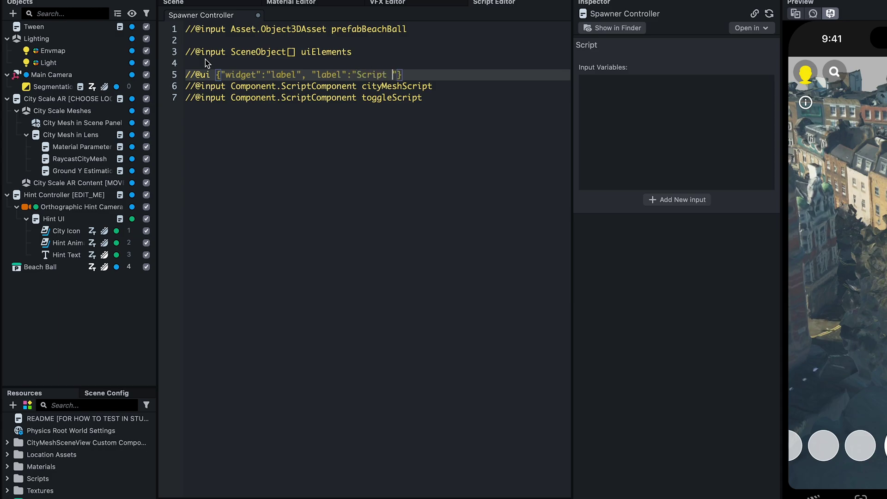
pyautogui.write('Controls')
pyautogui.hotkey('ctrl', 's')
# Step: Add an empty Scene Object named Script Spawner and attach Spawner Controller to it
pyautogui.rightClick(36, 303)
pyautogui.click(51, 313)
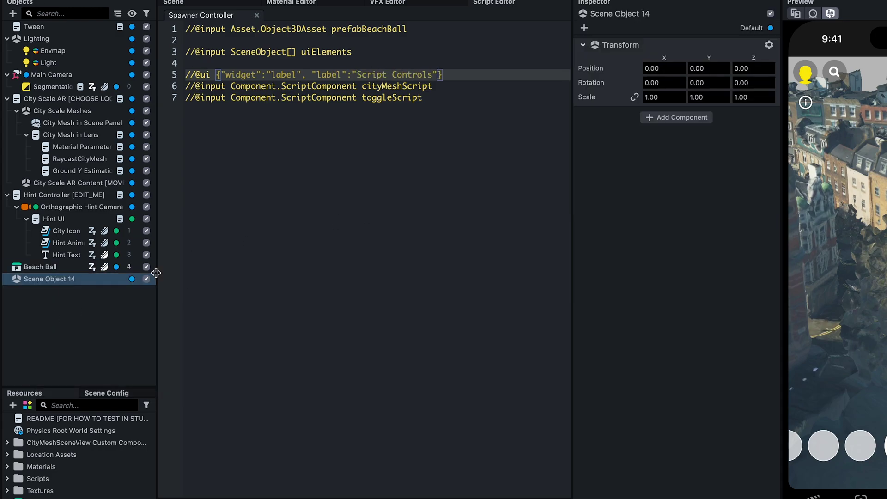
pyautogui.doubleClick(77, 281)
pyautogui.write('Scri')
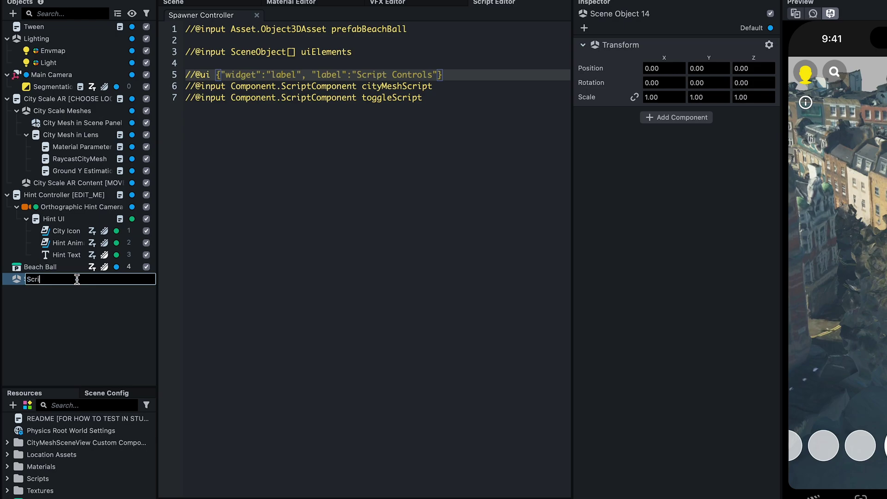
pyautogui.write('pt Spawner')
pyautogui.press('Return')
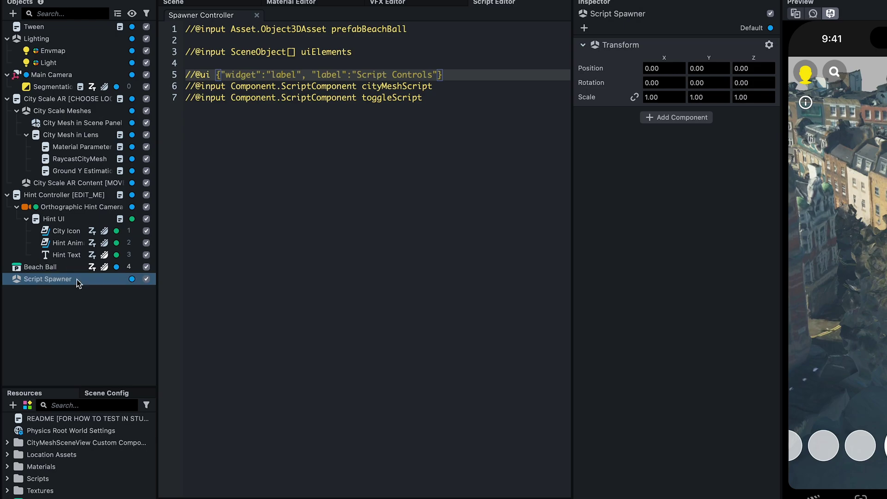
pyautogui.moveTo(42, 496); pyautogui.dragTo(739, 213)
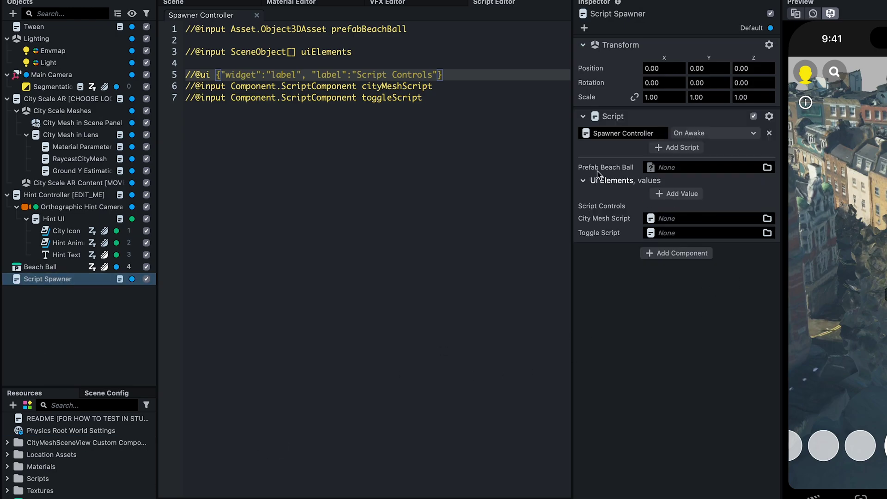
pyautogui.press('Return')
pyautogui.press('Up')
pyautogui.write('//@ui')
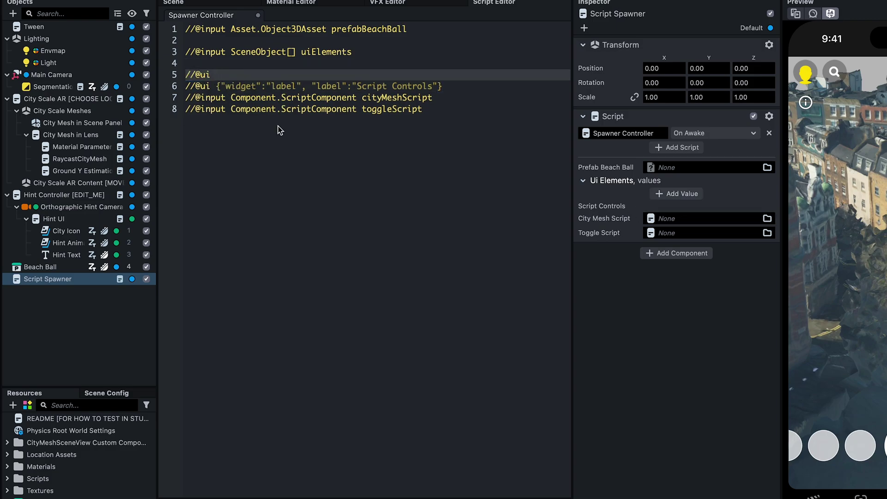
pyautogui.write(' {"widget')
pyautogui.write(':"seperator')
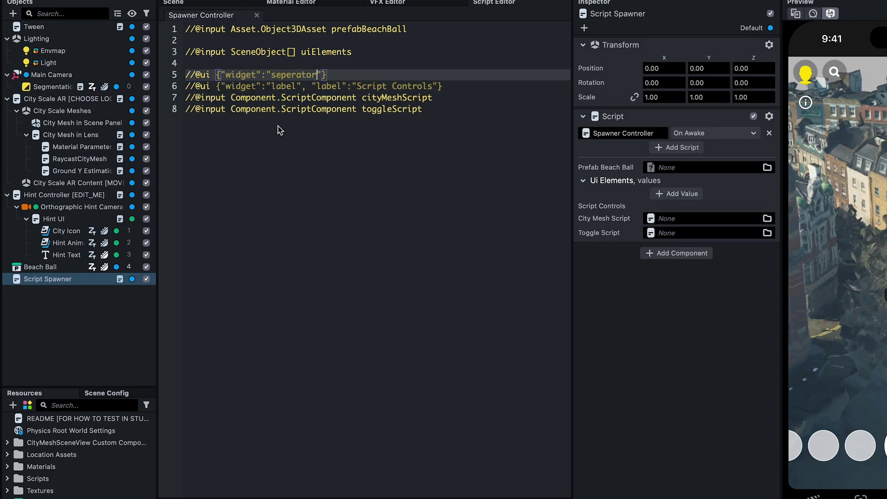
pyautogui.write('a')
pyautogui.hotkey('ctrl', 's')
pyautogui.hotkey('shift', 'Home')
pyautogui.hotkey('ctrl', 'c')
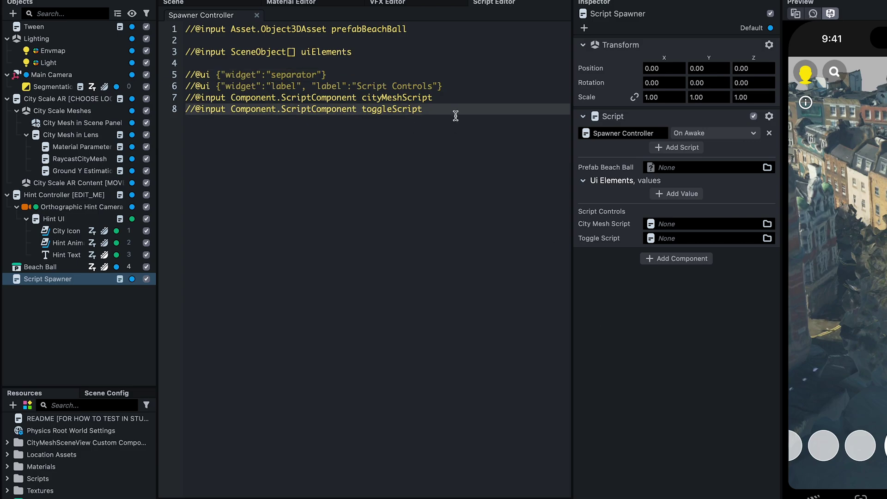
pyautogui.press('Up')
pyautogui.press('Up')
pyautogui.press('Up')
pyautogui.press('Return')
pyautogui.hotkey('ctrl', 'v')
pyautogui.hotkey('ctrl', 's')
pyautogui.press('Return')
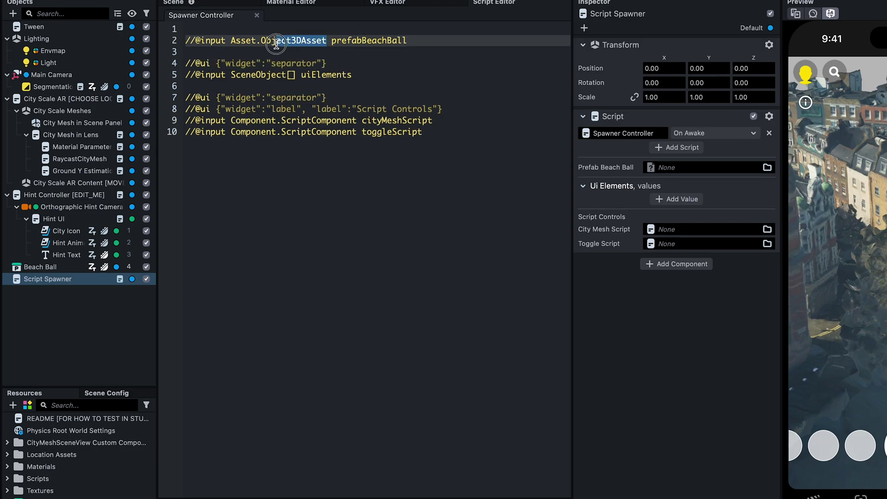
pyautogui.write('Prefab')
# Step: Append a separator and a 'Spawner Position Mechanics' label after the existing inputs
pyautogui.click(243, 28)
pyautogui.write('//Script')
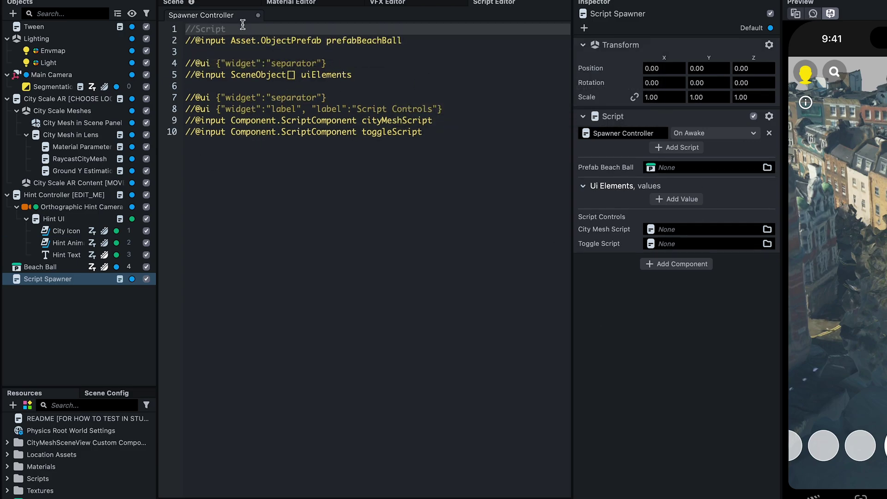
pyautogui.write('all Spawner')
pyautogui.click(396, 152)
pyautogui.press('Return')
pyautogui.press('Return')
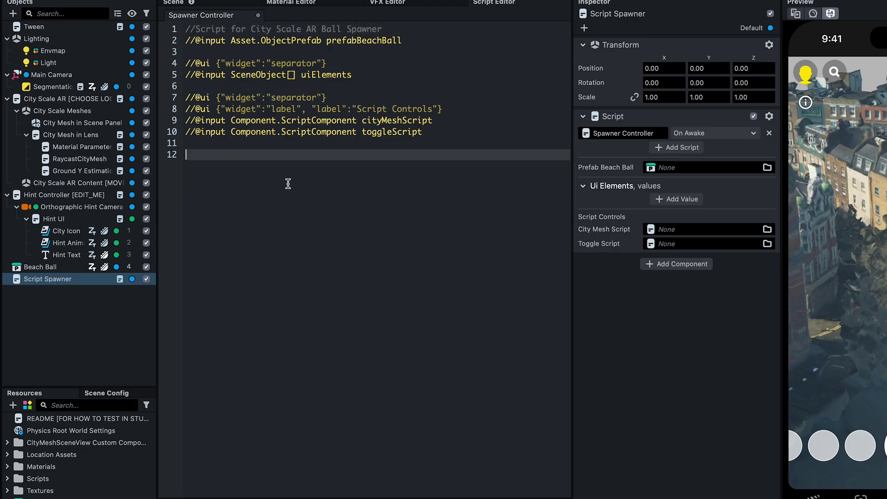
pyautogui.hotkey('ctrl', 'v')
pyautogui.click(443, 109)
pyautogui.hotkey('shift', 'Home')
pyautogui.hotkey('ctrl', 'c')
pyautogui.click(351, 154)
pyautogui.press('Return')
pyautogui.hotkey('ctrl', 'v')
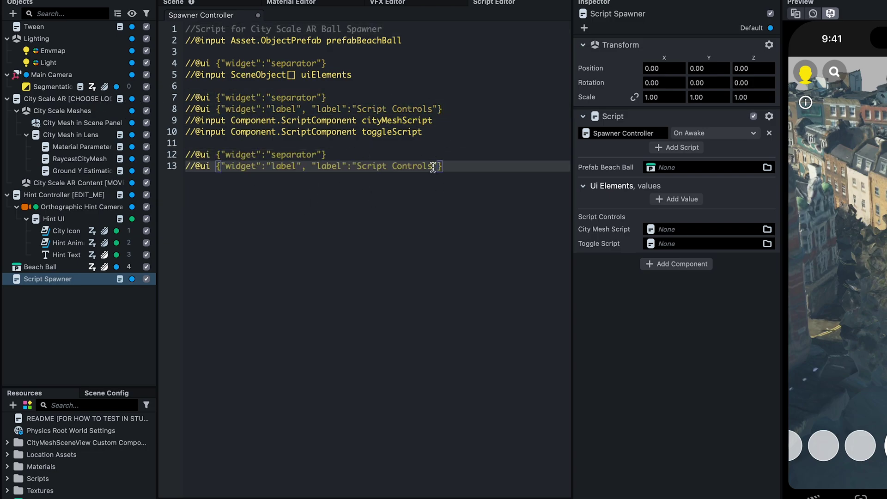
pyautogui.moveTo(432, 167); pyautogui.dragTo(359, 171)
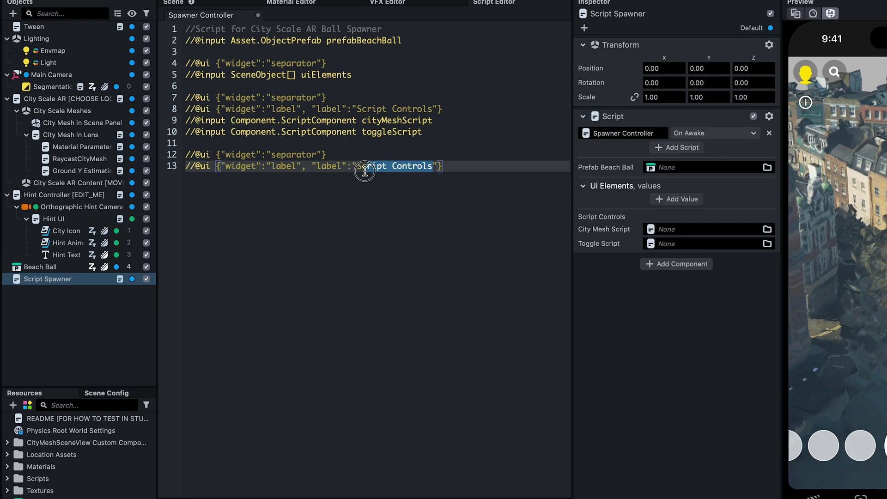
pyautogui.write('Spawner Position Mechanics')
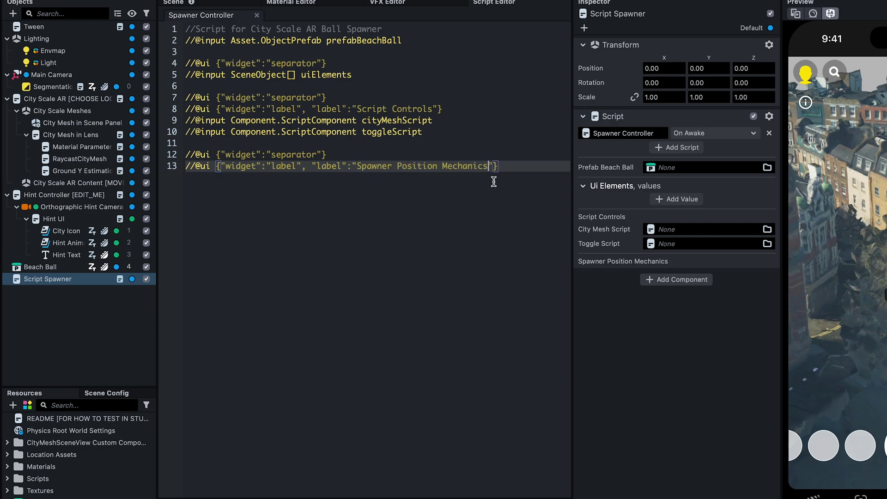
# Step: Add spawner and lookingDirection scene-object inputs under that label, then save
pyautogui.click(491, 180)
pyautogui.press('Return')
pyautogui.write('/@input')
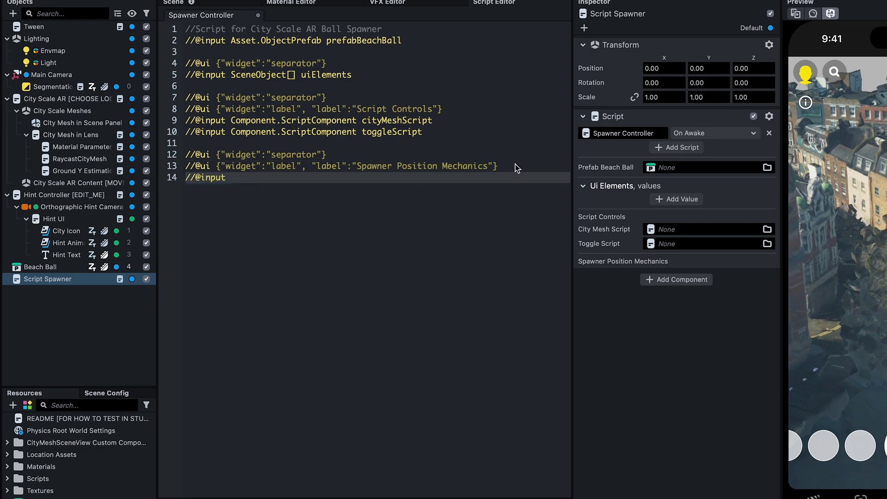
pyautogui.write(' SceneObject')
pyautogui.write(' Spawner')
pyautogui.press('Return')
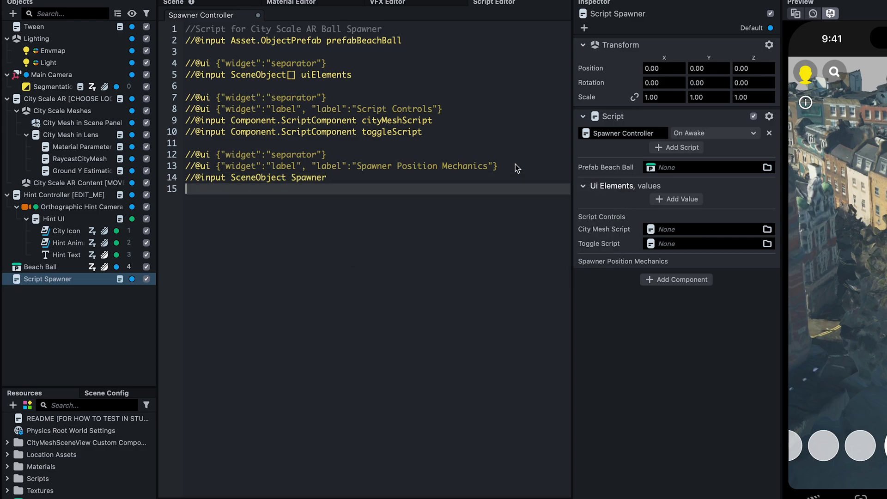
pyautogui.hotkey('ctrl', 'v')
pyautogui.press('BackSpace')
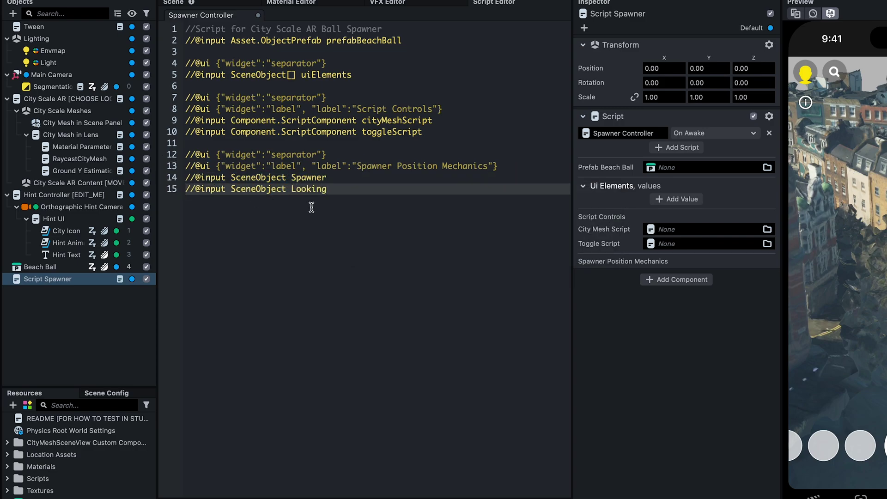
pyautogui.write('Direction')
pyautogui.press('Return')
pyautogui.press('Return')
pyautogui.write('var')
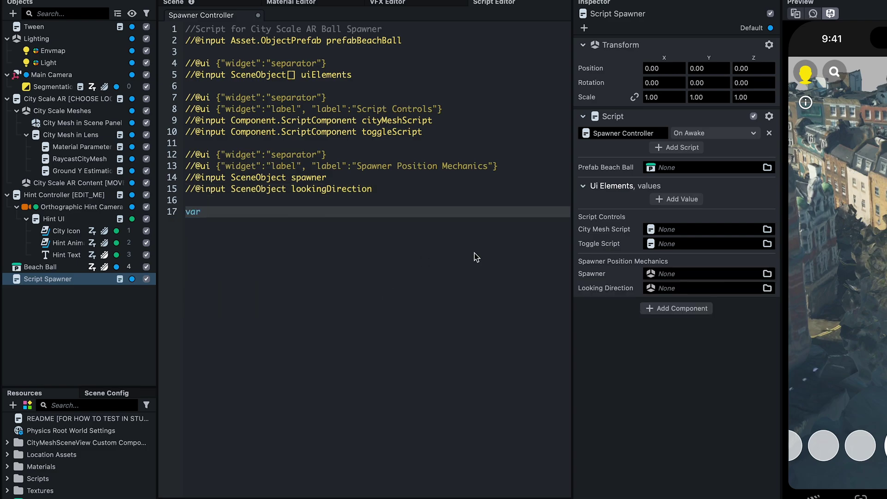
pyautogui.write(' placement = sp')
# Step: Declare prefabBeachBall and false startSpawning and meshLoaded flags, then open a line for the init comment
pyautogui.press('BackSpace')
pyautogui.write('cript.')
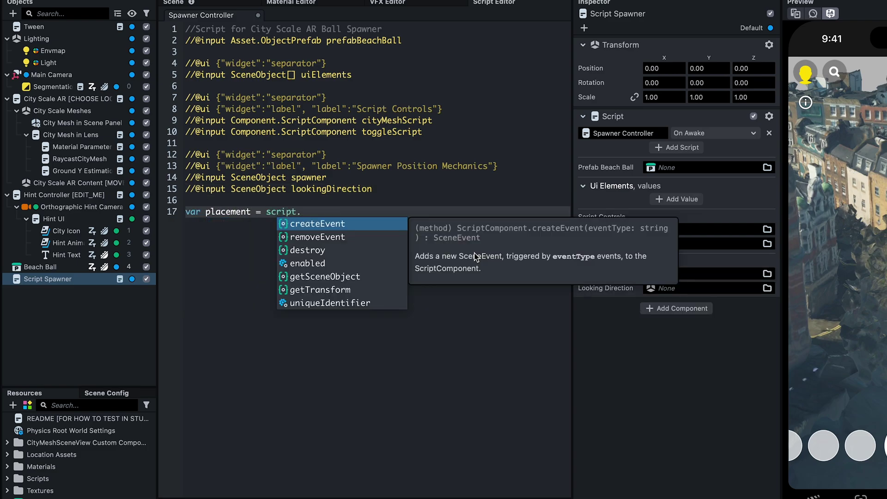
pyautogui.write('spawner')
pyautogui.press('Return')
pyautogui.write('var prefab')
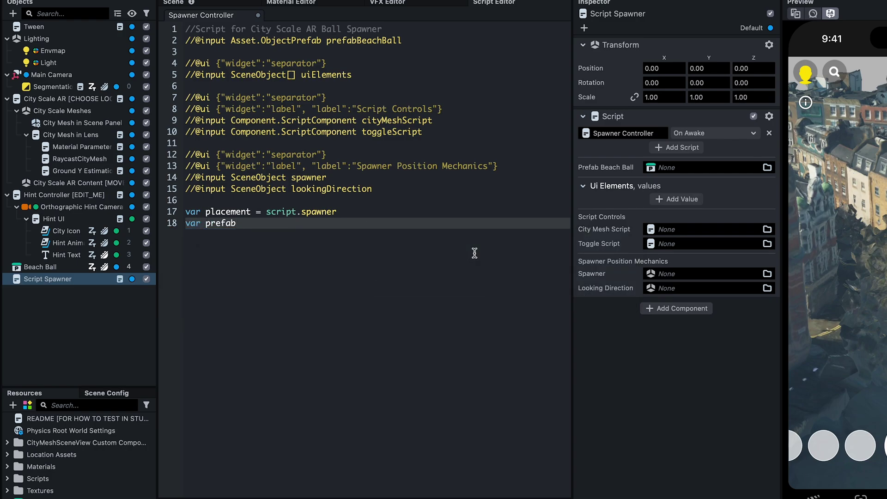
pyautogui.write(' = script.p')
pyautogui.press('Return')
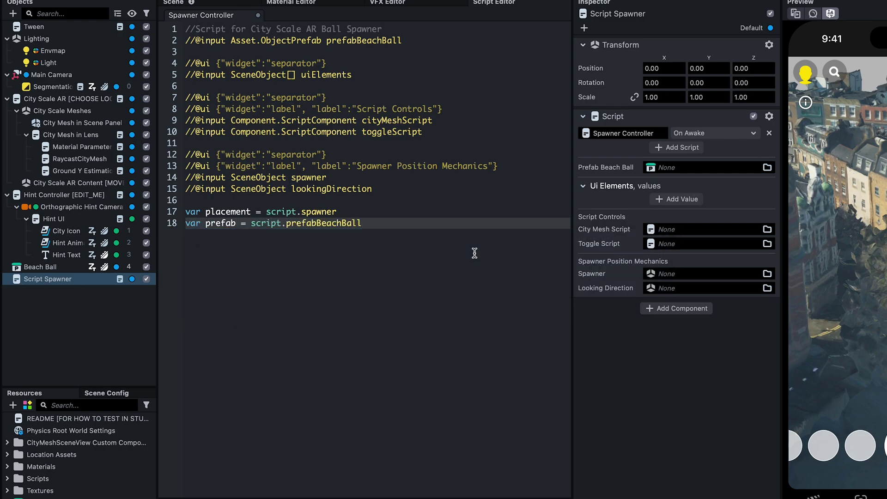
pyautogui.press('Return')
pyautogui.press('Return')
pyautogui.write('var star')
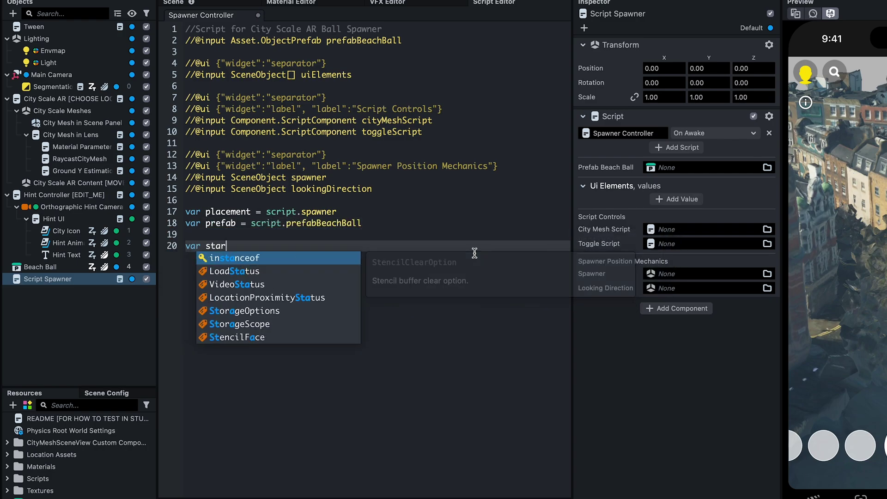
pyautogui.write('tSpawning = false')
pyautogui.press('Return')
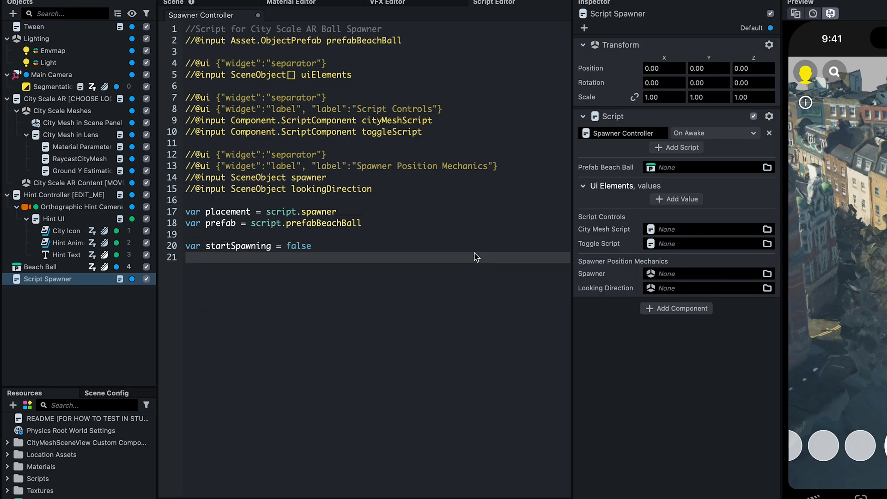
pyautogui.write('var meshLoaded = ')
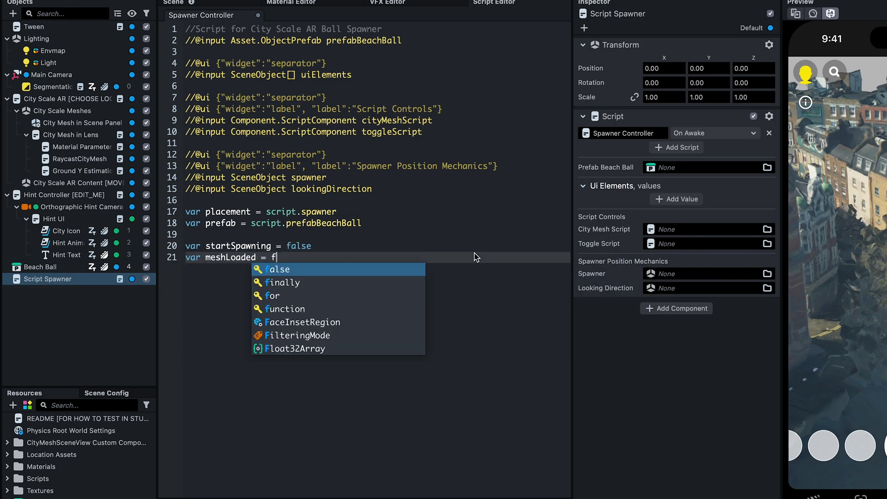
pyautogui.write('false')
pyautogui.press('Escape')
pyautogui.click(214, 201)
pyautogui.press('Return')
pyautogui.write('//')
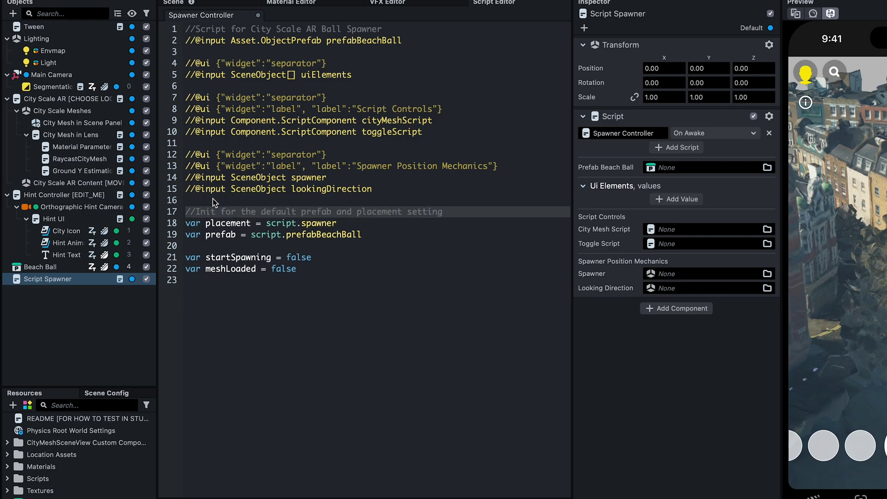
# Step: Add a '//Calculating spawner position' comment and declare spawnerPos from the script's transform
pyautogui.click(479, 279)
pyautogui.press('Return')
pyautogui.press('Return')
pyautogui.press('Up')
pyautogui.write('//')
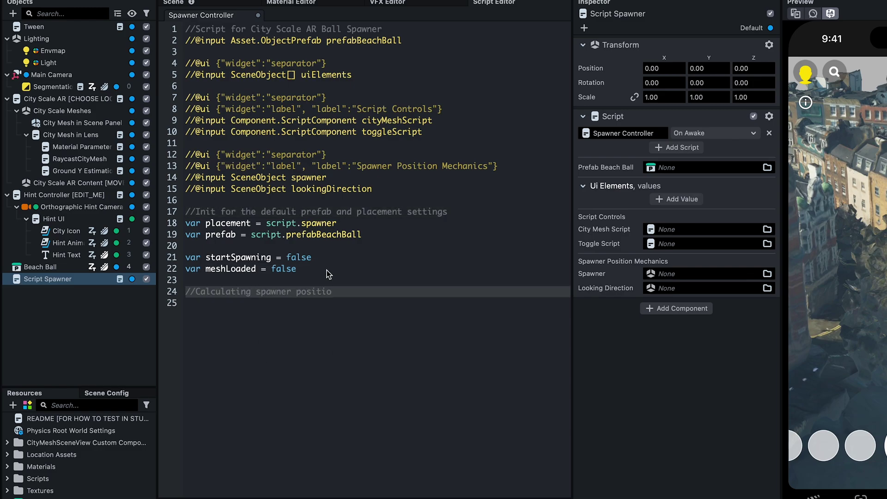
pyautogui.press('Return')
pyautogui.write('var ')
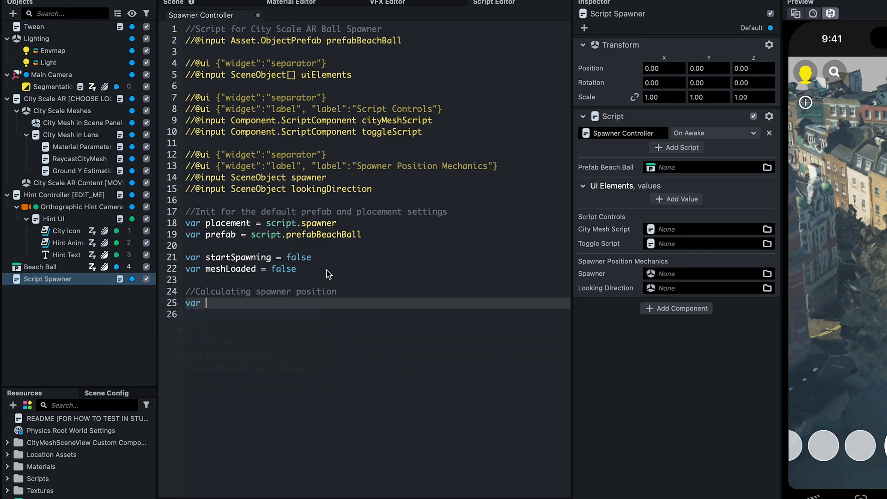
pyautogui.write('soa')
pyautogui.press('BackSpace')
pyautogui.press('BackSpace')
pyautogui.write('p')
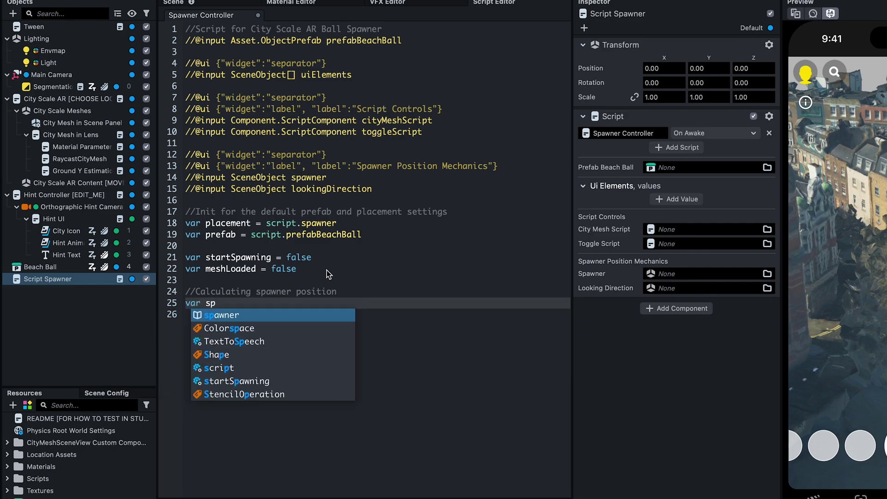
pyautogui.write('awnerPos = placeme')
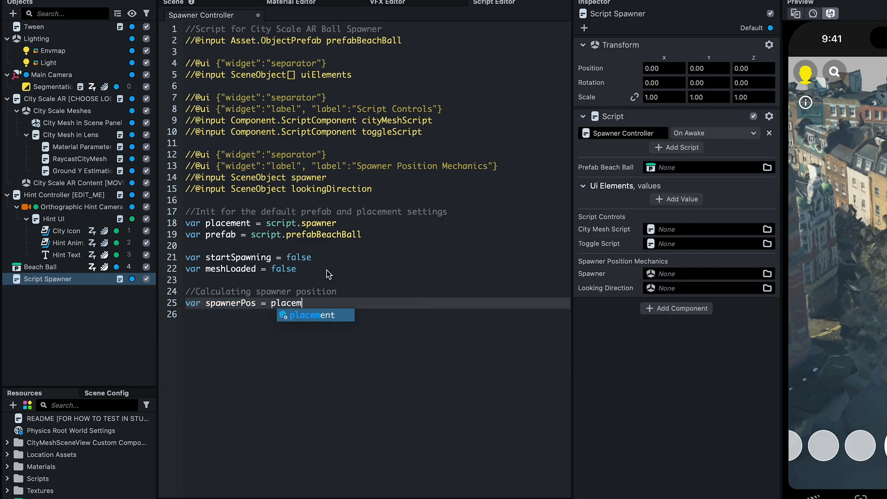
pyautogui.write('nt.getT')
pyautogui.press('Return')
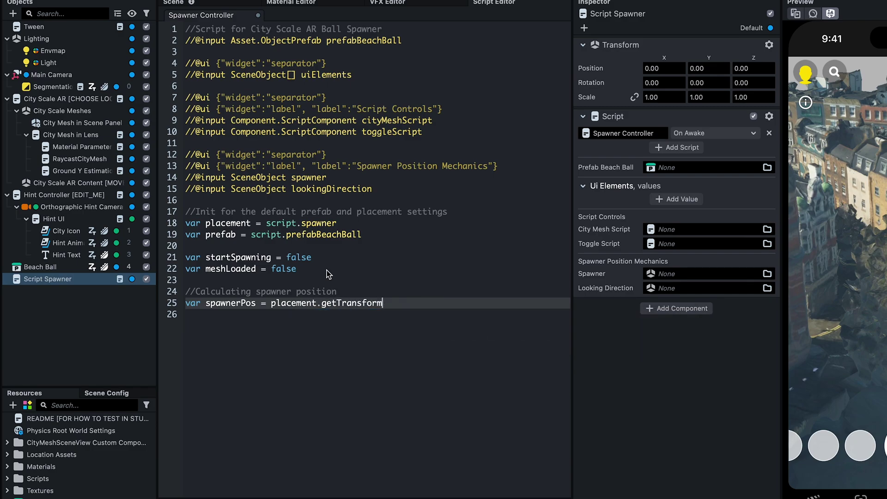
pyautogui.write('()')
# Step: Declare looking as lookingDirection's world position, plus lookingX and lookingZ variables
pyautogui.press('Return')
pyautogui.write('var loo')
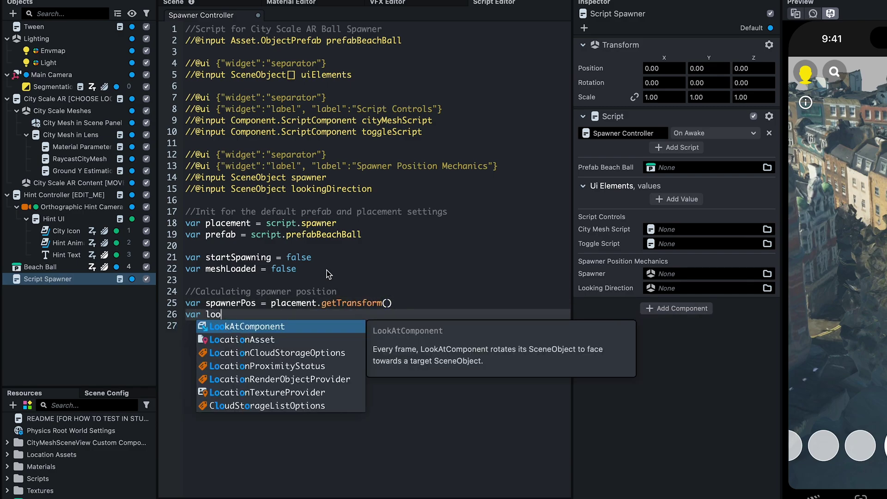
pyautogui.write('king  = script')
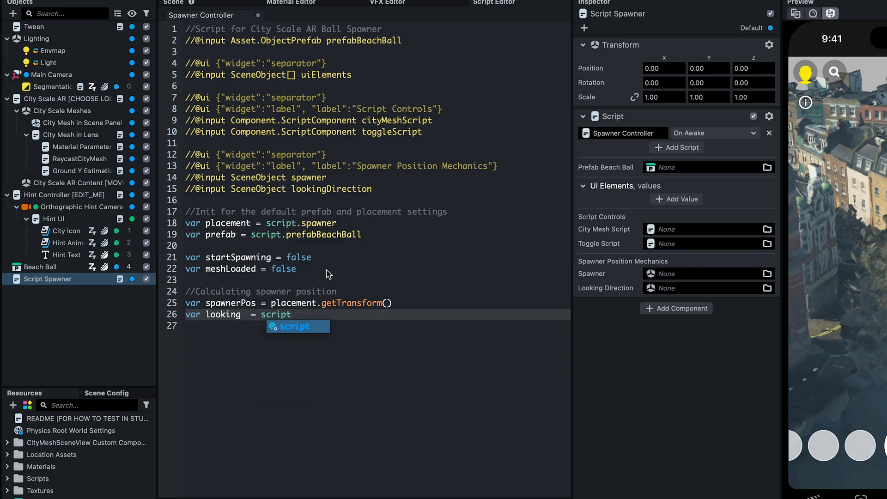
pyautogui.write('.l')
pyautogui.press('Return')
pyautogui.write('.getTra')
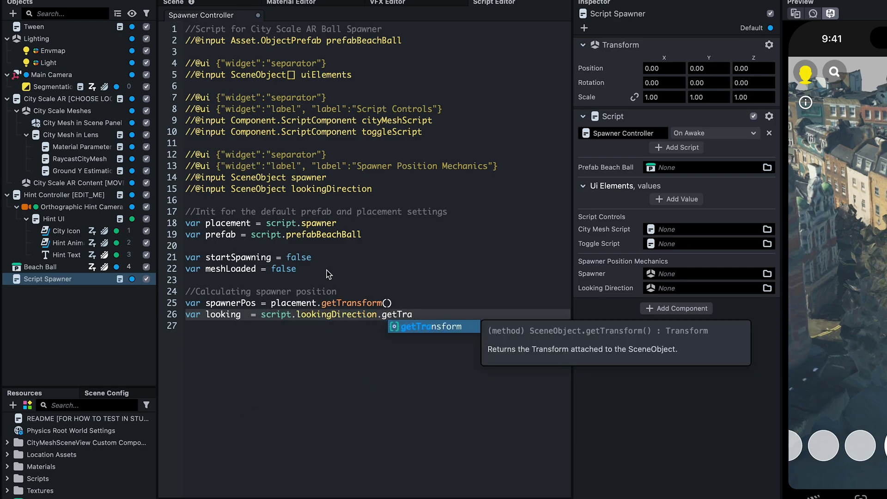
pyautogui.press('Return')
pyautogui.write('().GetW')
pyautogui.press('Return')
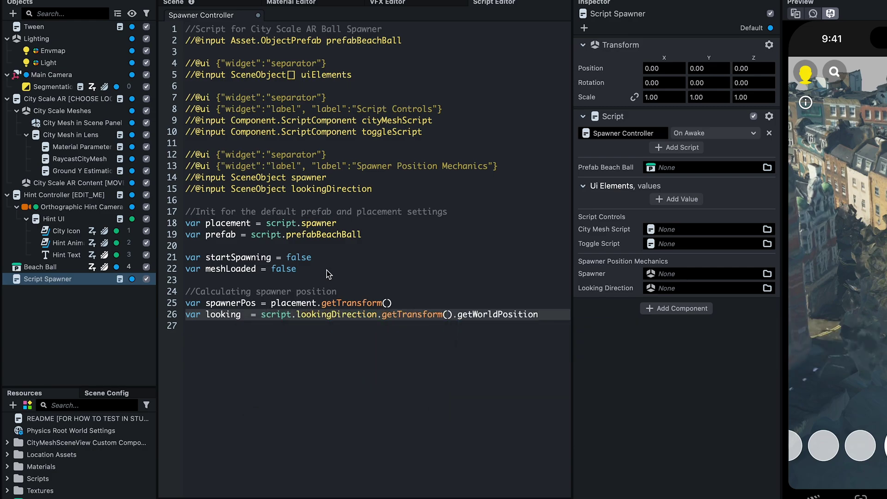
pyautogui.write('()')
pyautogui.press('Right')
pyautogui.press('Return')
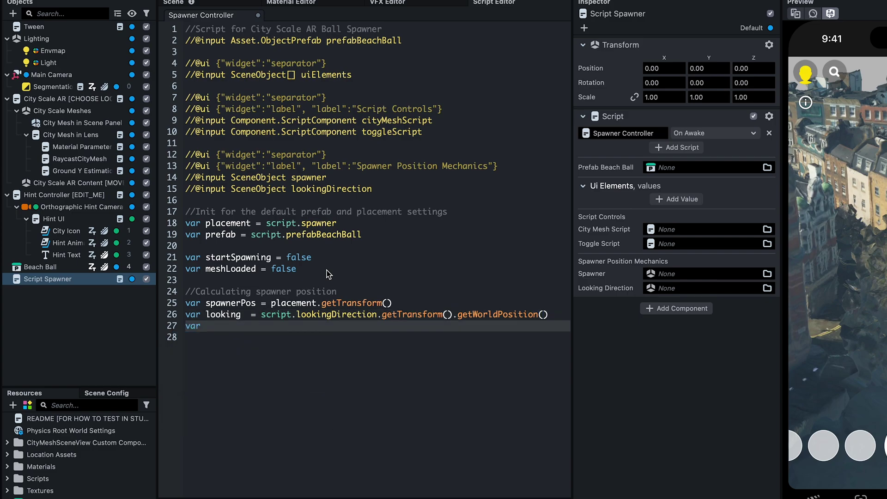
pyautogui.write('lookingX')
pyautogui.press('Return')
pyautogui.write('var l')
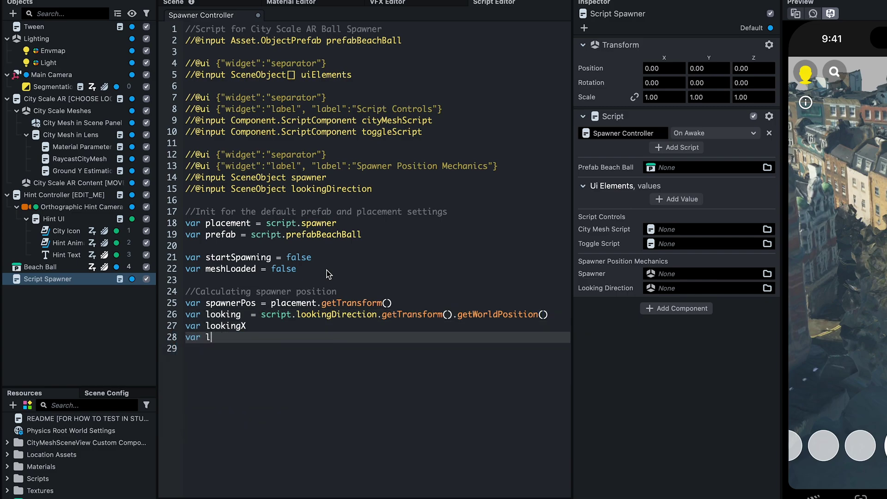
pyautogui.write('ookingZ')
pyautogui.press('Return')
pyautogui.press('Return')
pyautogui.write('//When city mesh is loaded')
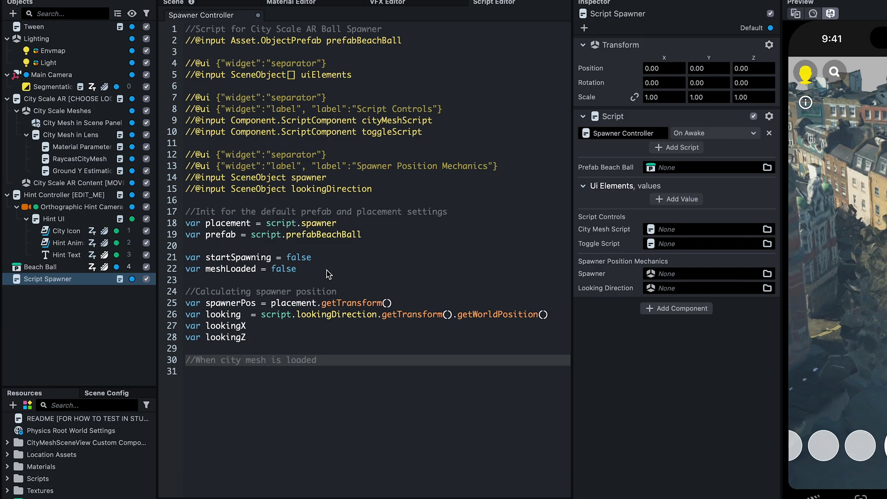
# Step: Register cityMeshLoaded as a callback on cityMeshScript.locationMeshDownloaded and save
pyautogui.press('Return')
pyautogui.write('script.ci')
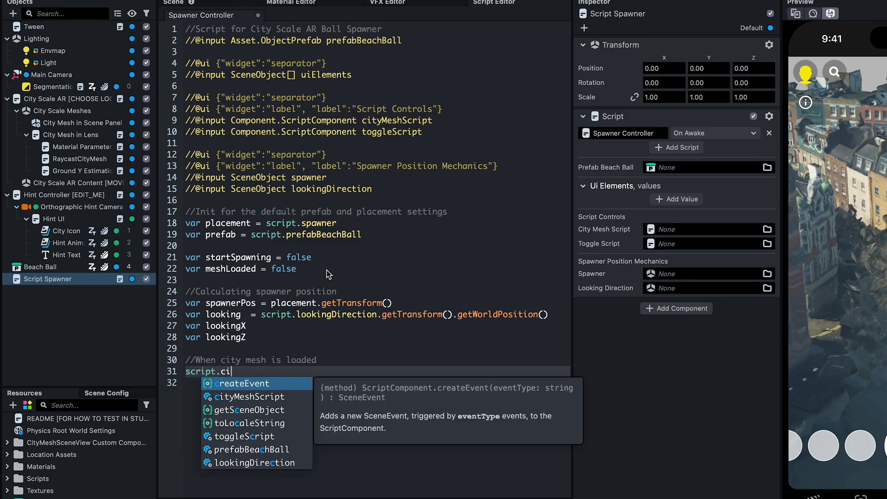
pyautogui.write('ty')
pyautogui.press('Return')
pyautogui.write('.loca')
pyautogui.press('Return')
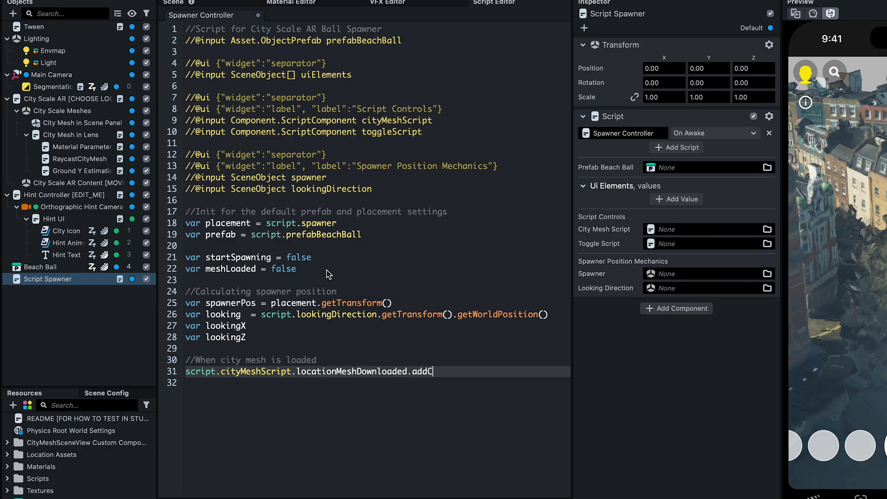
pyautogui.write('k(')
pyautogui.write('cityMesh')
pyautogui.write('Loaded')
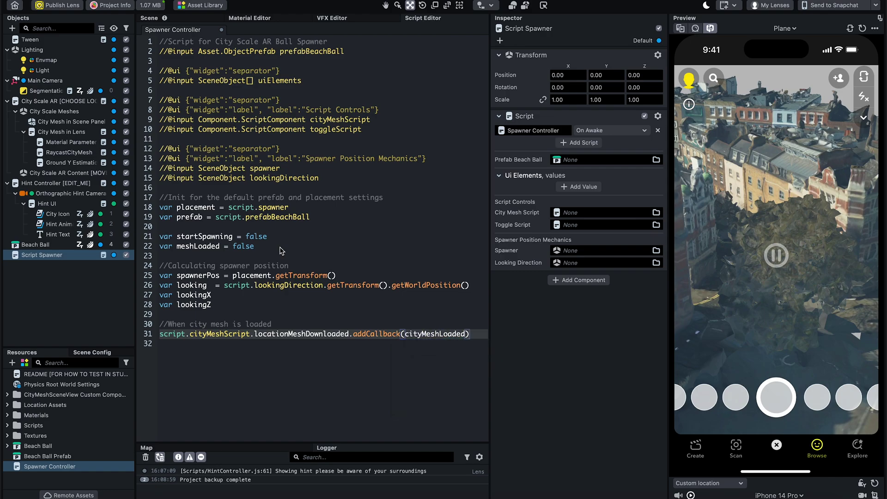
pyautogui.hotkey('ctrl', 's')
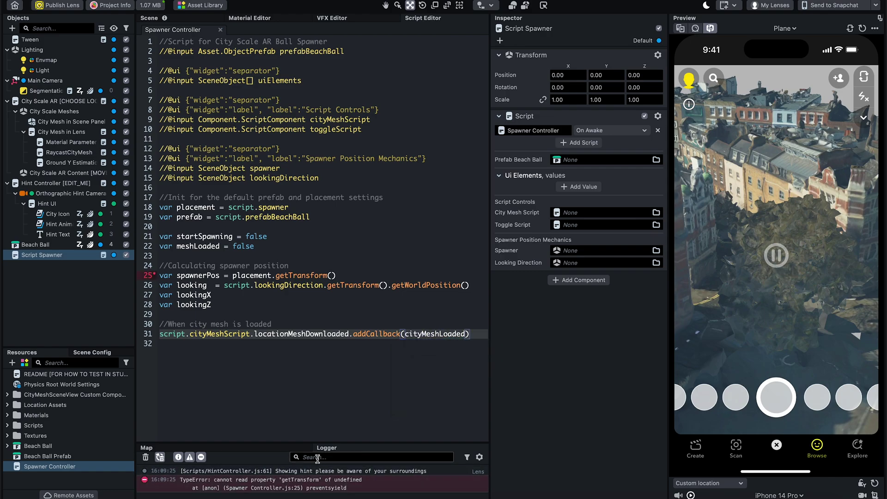
# Step: Add an empty cityMeshLoaded function below the callback and save the script
pyautogui.press('Return')
pyautogui.press('Return')
pyautogui.write('function c')
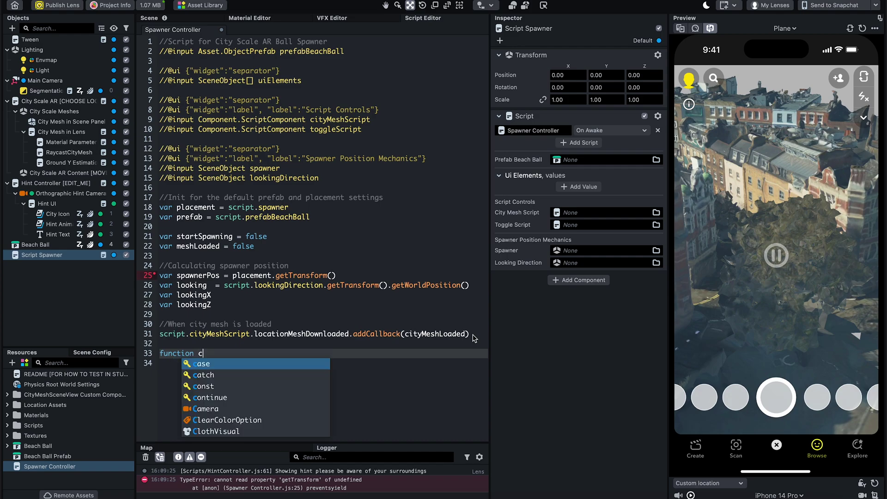
pyautogui.write('ityMeshLoaded(')
pyautogui.hotkey('ctrl', 's')
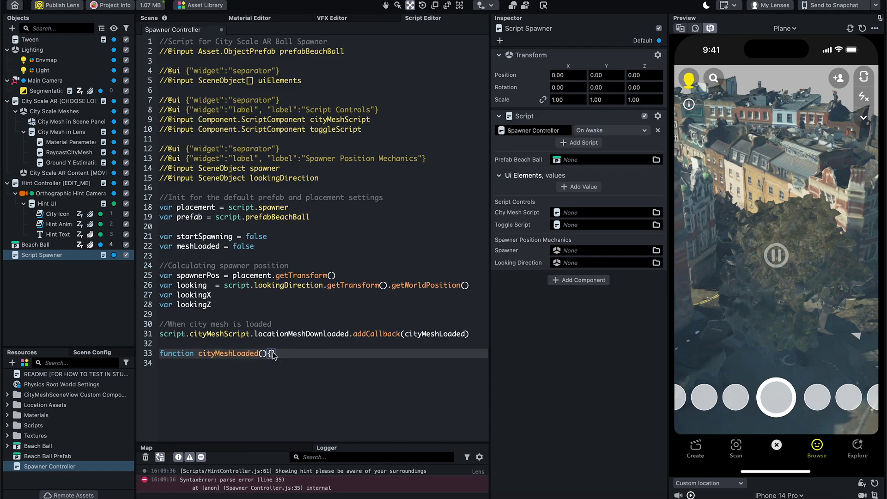
pyautogui.hotkey('ctrl', 's')
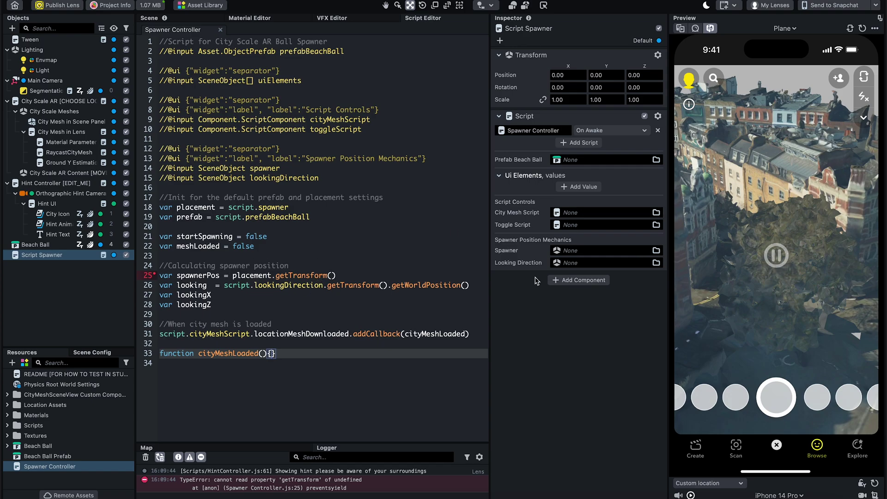
pyautogui.click(12, 28)
pyautogui.write('sp')
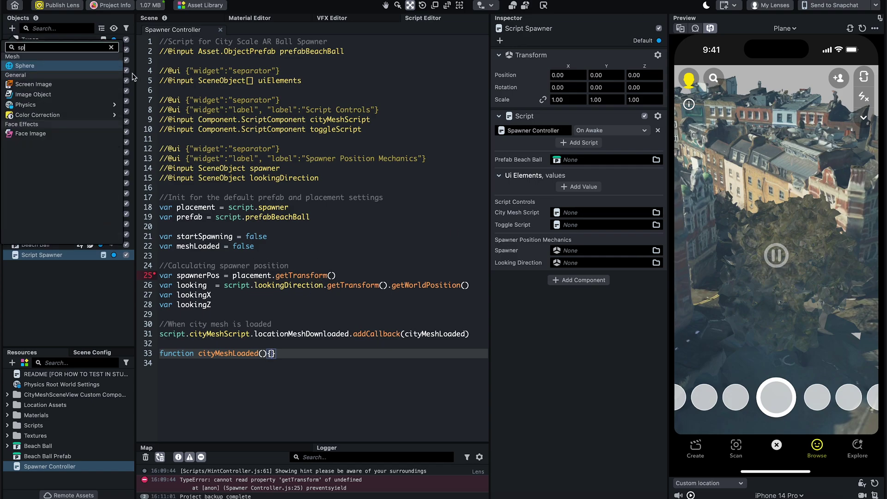
pyautogui.write('here')
# Step: Add a sphere, rename it Spawner, and drop it into Script Spawner's Spawner input
pyautogui.press('Return')
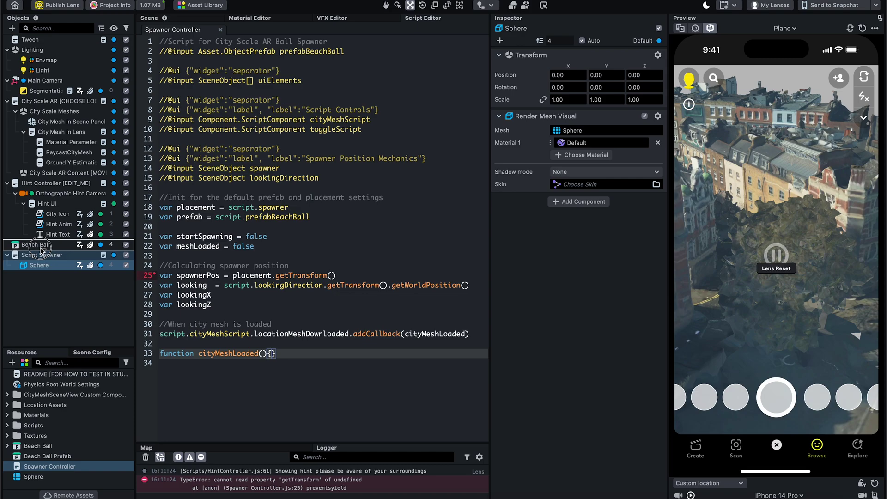
pyautogui.moveTo(41, 254); pyautogui.dragTo(32, 251)
pyautogui.doubleClick(21, 255)
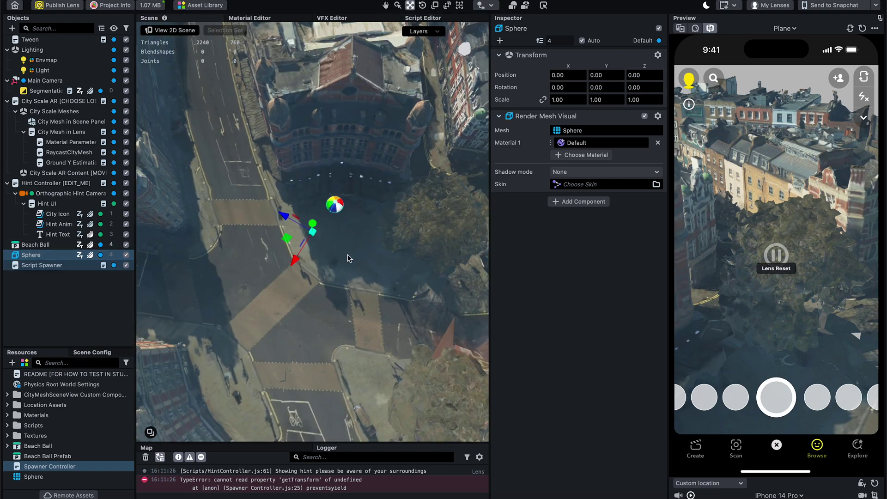
pyautogui.click(44, 303)
pyautogui.doubleClick(38, 257)
pyautogui.write('awn')
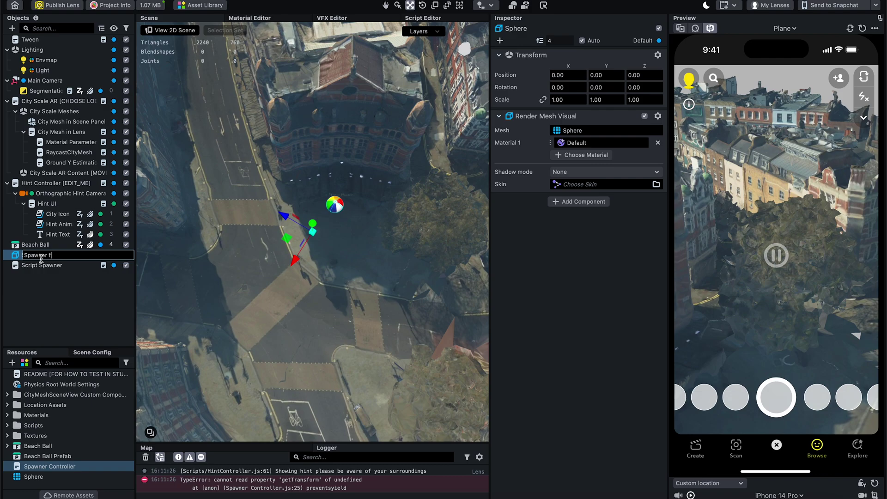
pyautogui.press('Return')
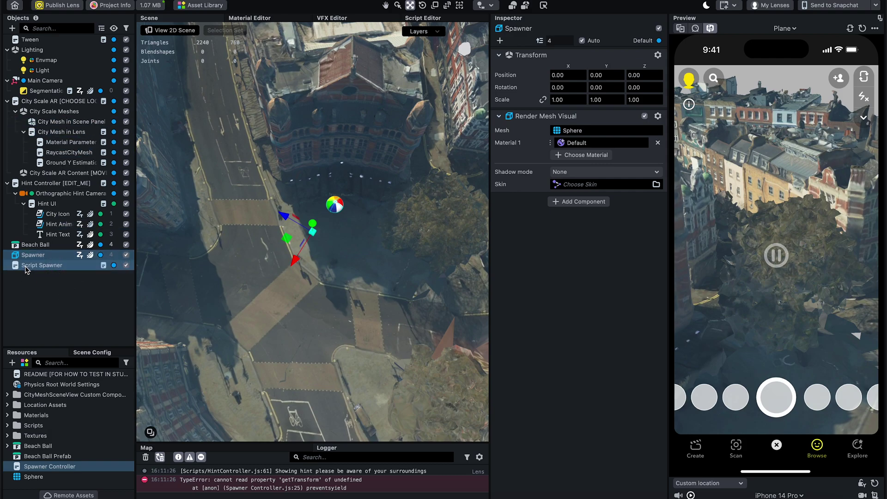
pyautogui.click(26, 271)
pyautogui.moveTo(35, 255); pyautogui.dragTo(574, 251)
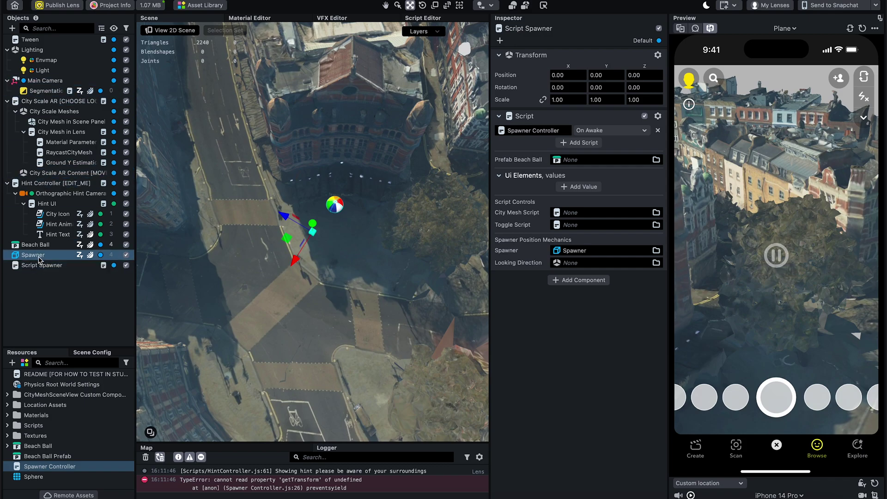
# Step: Duplicate Spawner, rename the copy Look at Sphere, and parent it under Main Camera
pyautogui.click(38, 257)
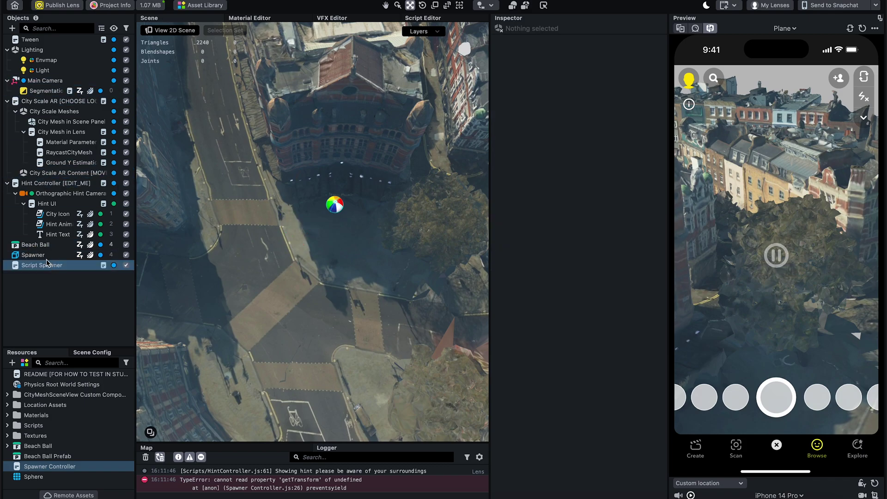
pyautogui.scroll(-5, 388, 321)
pyautogui.scroll(-5, 287, 277)
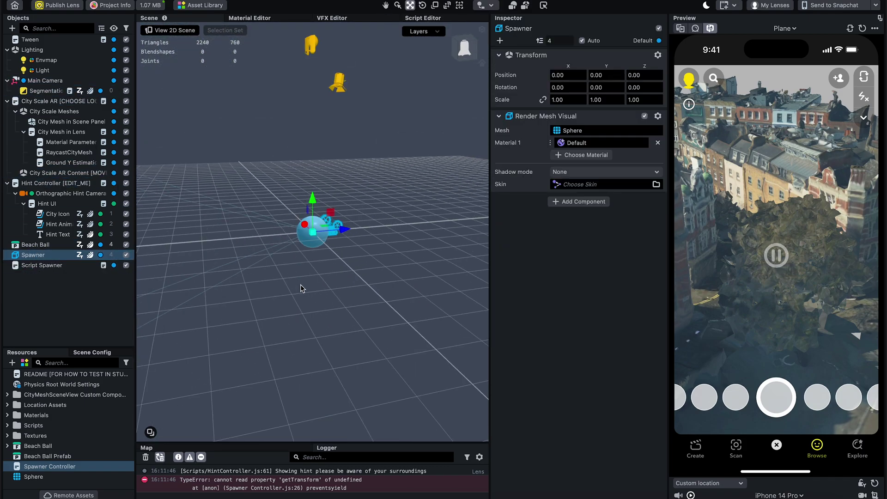
pyautogui.hotkey('ctrl', 'd')
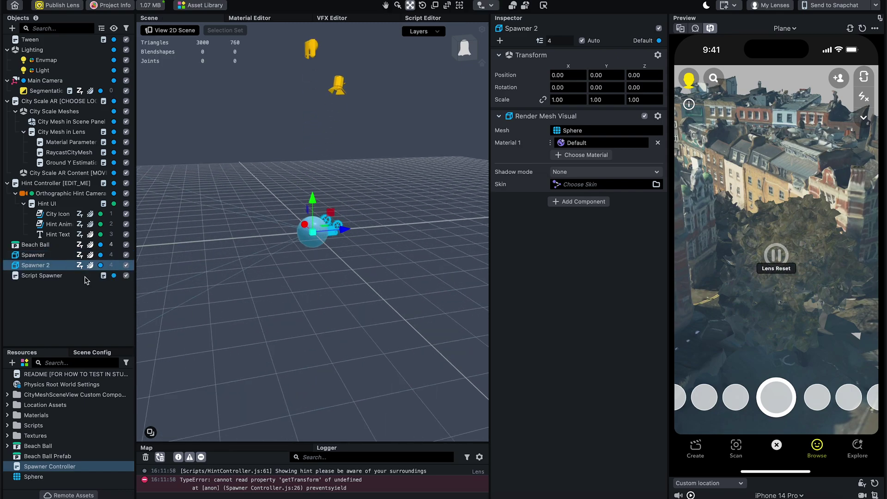
pyautogui.doubleClick(55, 269)
pyautogui.write('Look at ')
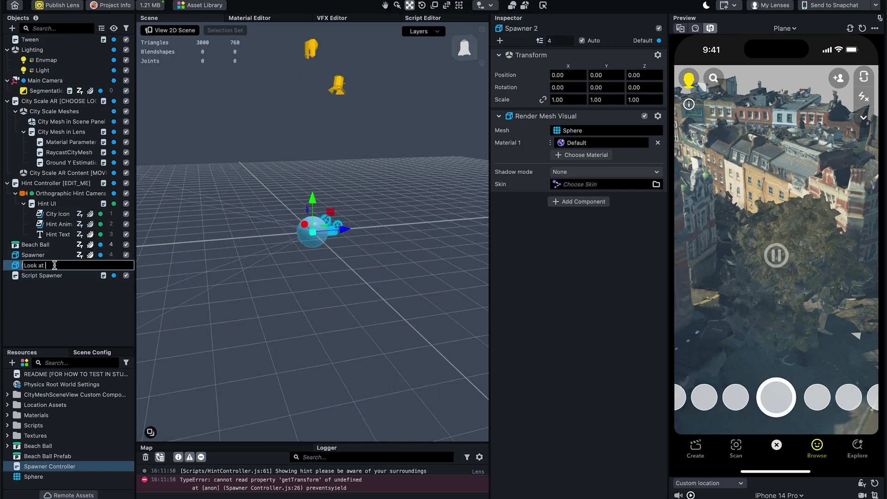
pyautogui.write('Sphere')
pyautogui.press('Return')
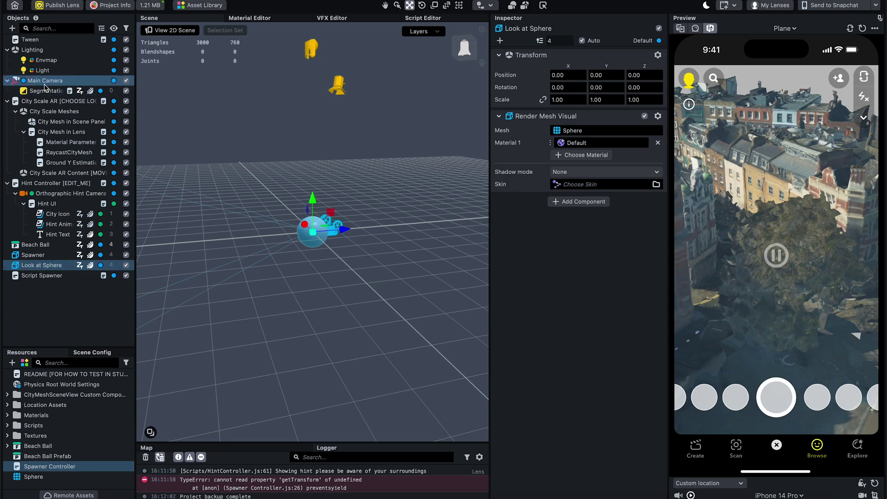
pyautogui.moveTo(35, 267); pyautogui.dragTo(45, 81)
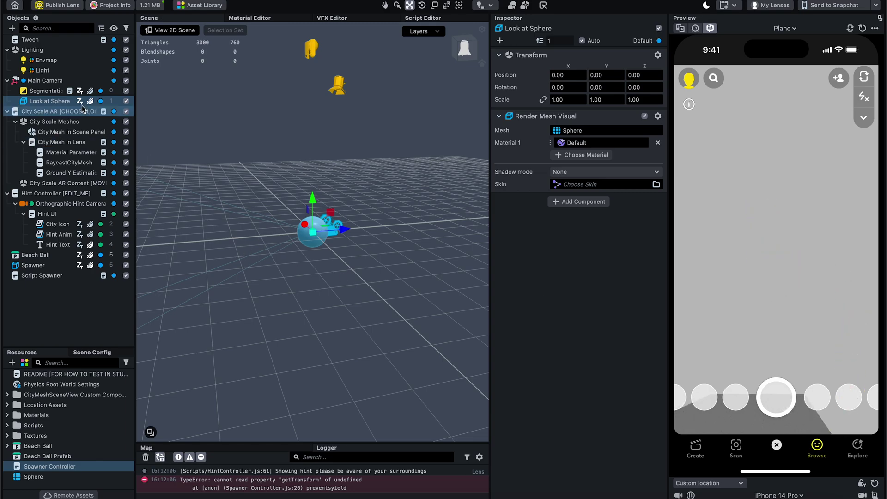
# Step: Set Look at Sphere's Z position to -1000
pyautogui.keyDown('alt'); pyautogui.moveTo(262, 221); pyautogui.dragTo(486, 190); pyautogui.keyUp('alt')
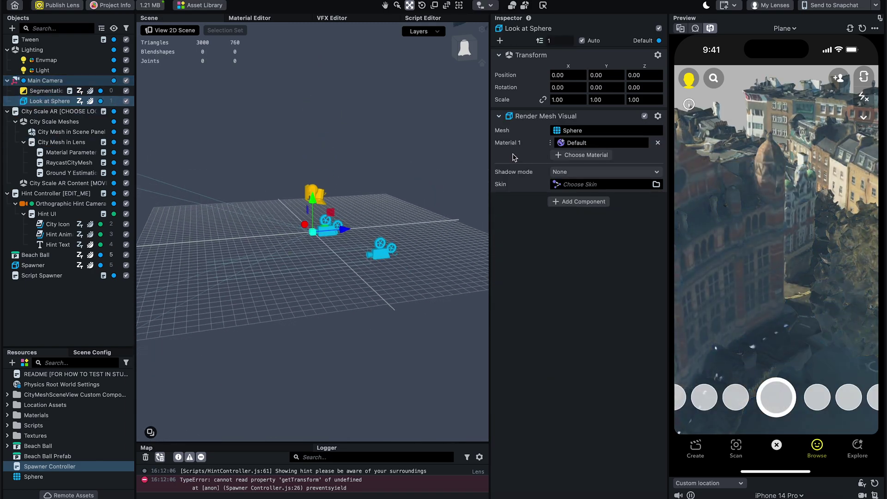
pyautogui.moveTo(345, 229); pyautogui.dragTo(177, 248)
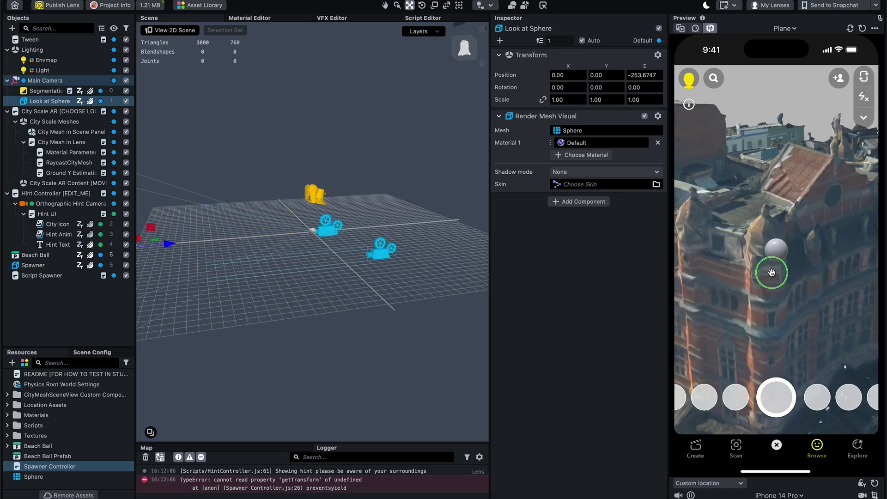
pyautogui.doubleClick(645, 75)
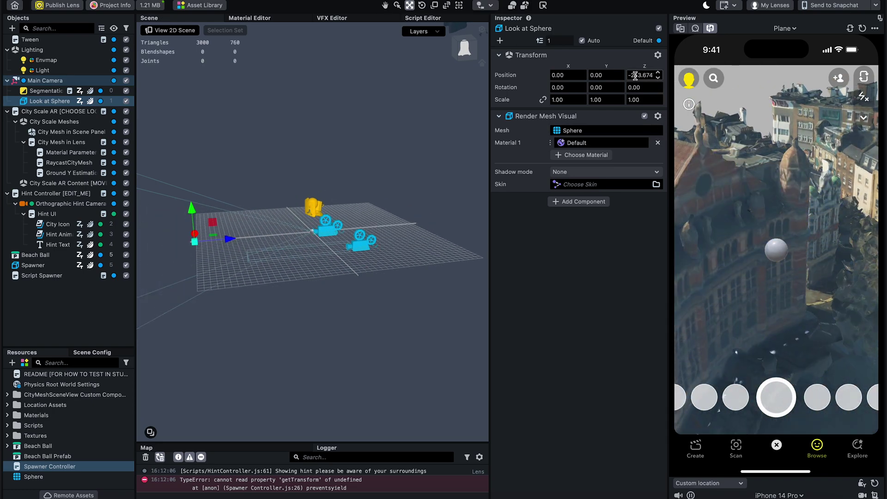
pyautogui.write('-2')
pyautogui.write('0')
pyautogui.press('Return')
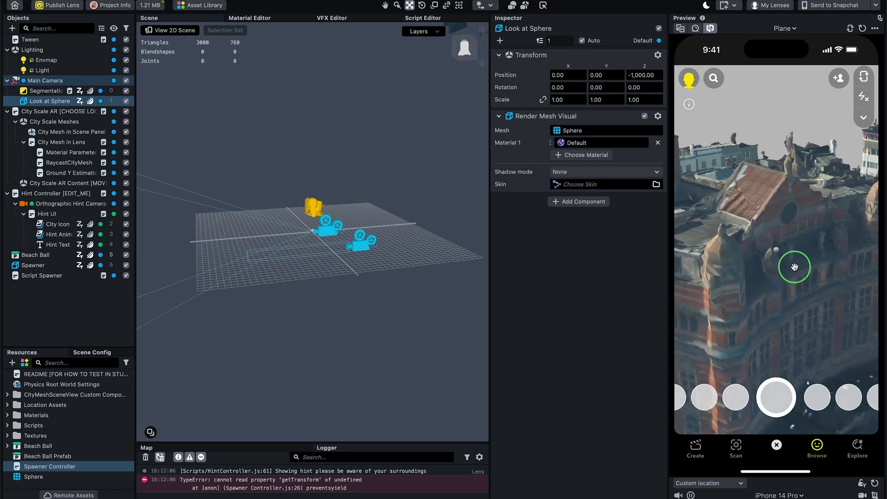
# Step: Assign Look at Sphere to Looking Direction and City Mesh in Lens to City Mesh Script
pyautogui.click(42, 275)
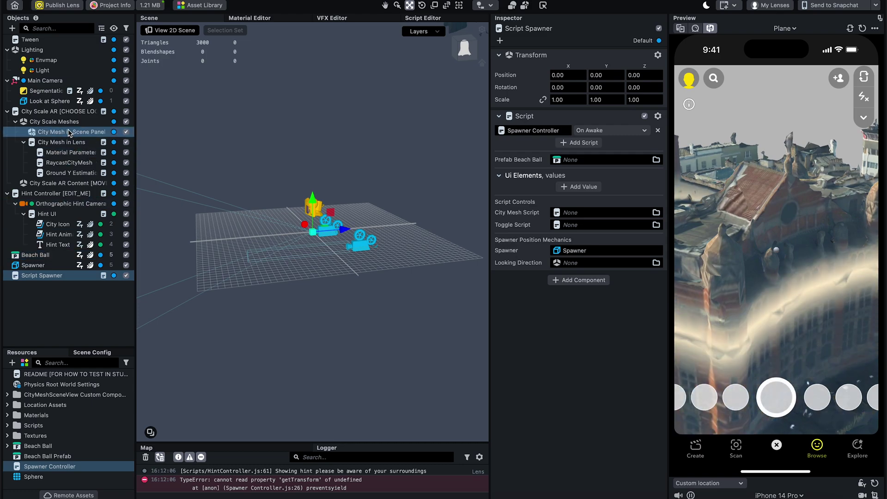
pyautogui.moveTo(49, 100); pyautogui.dragTo(603, 262)
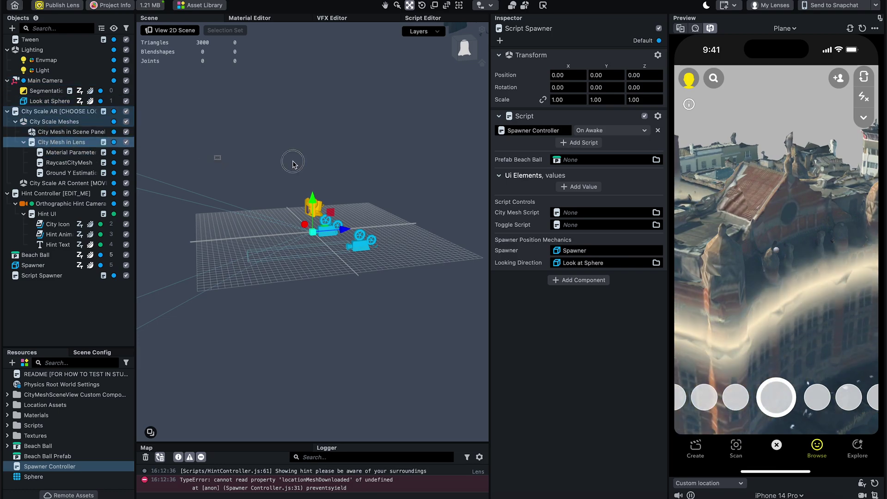
pyautogui.moveTo(48, 142); pyautogui.dragTo(575, 215)
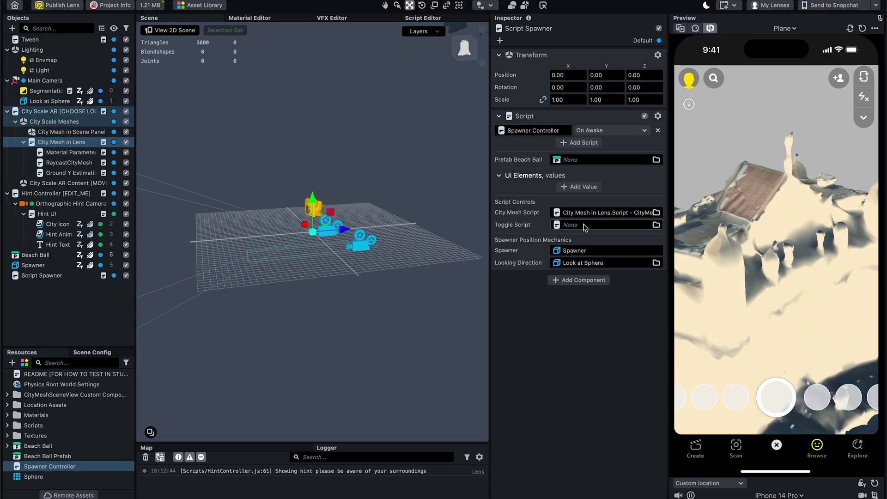
# Step: Import the User Interface Helper (UI System) package from the Asset Library
pyautogui.click(202, 6)
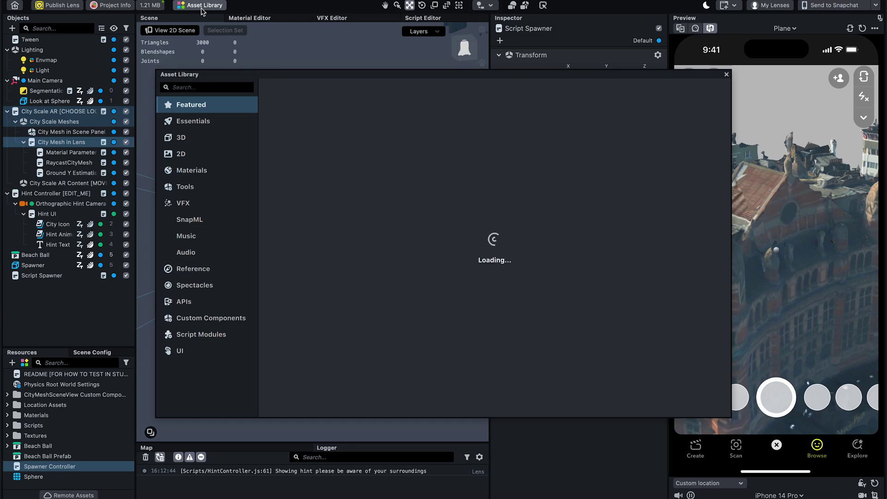
pyautogui.scroll(-5, 635, 300)
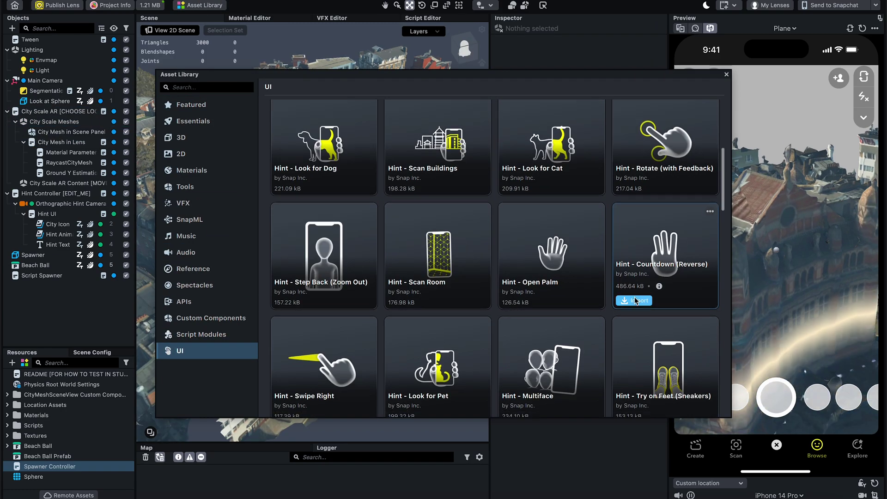
pyautogui.scroll(-5, 635, 300)
pyautogui.scroll(-5, 635, 300)
pyautogui.scroll(-5, 634, 299)
pyautogui.scroll(-3, 635, 300)
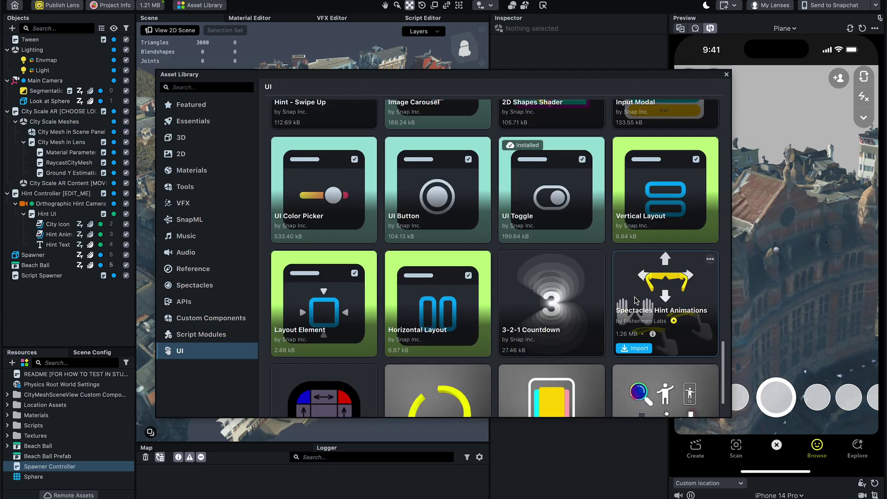
pyautogui.scroll(-2, 634, 300)
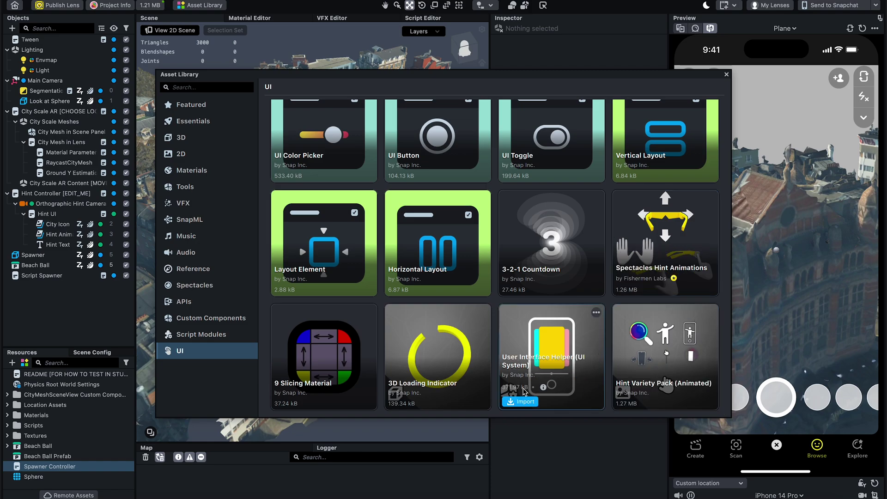
pyautogui.moveTo(551, 357)
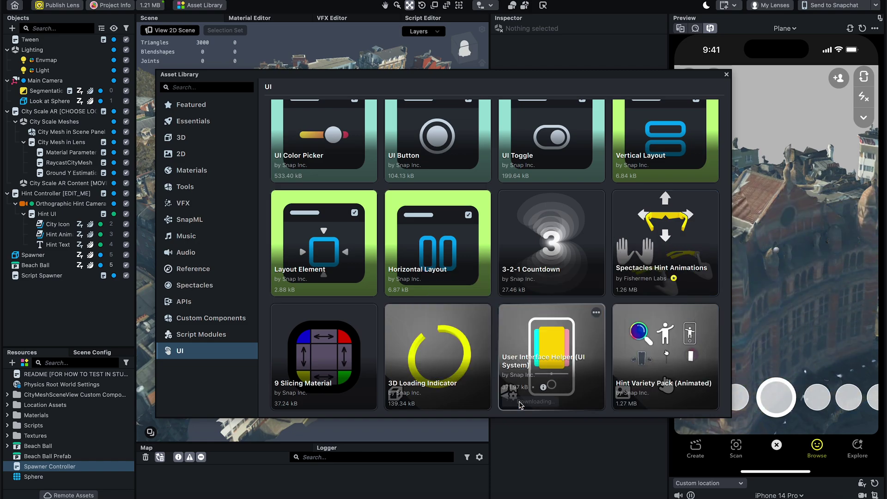
pyautogui.click(726, 74)
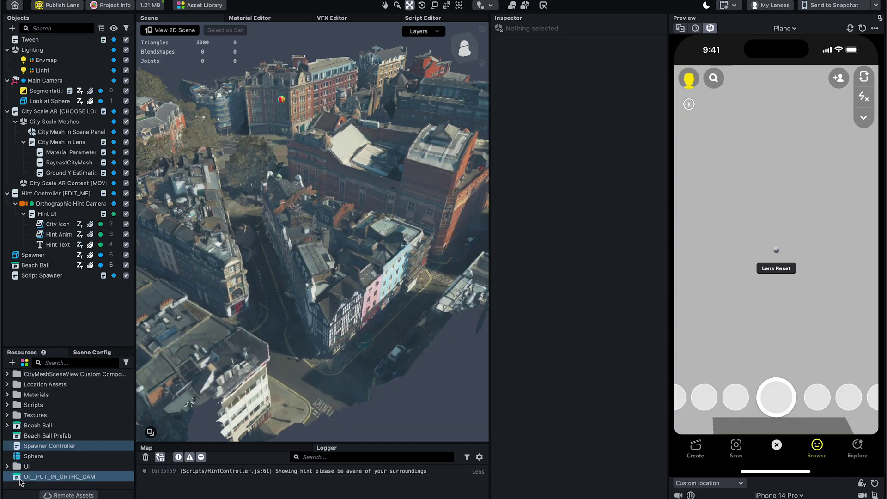
# Step: Place UI__PUT_IN_ORTHO_CAM under Orthographic Hint Camera and delete every widget except UI Toggle
pyautogui.moveTo(44, 208); pyautogui.dragTo(46, 205)
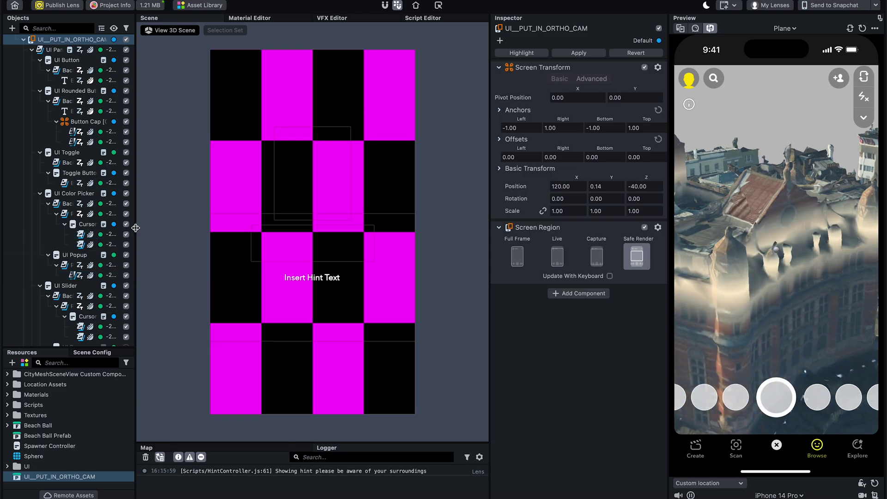
pyautogui.moveTo(135, 227); pyautogui.dragTo(240, 230)
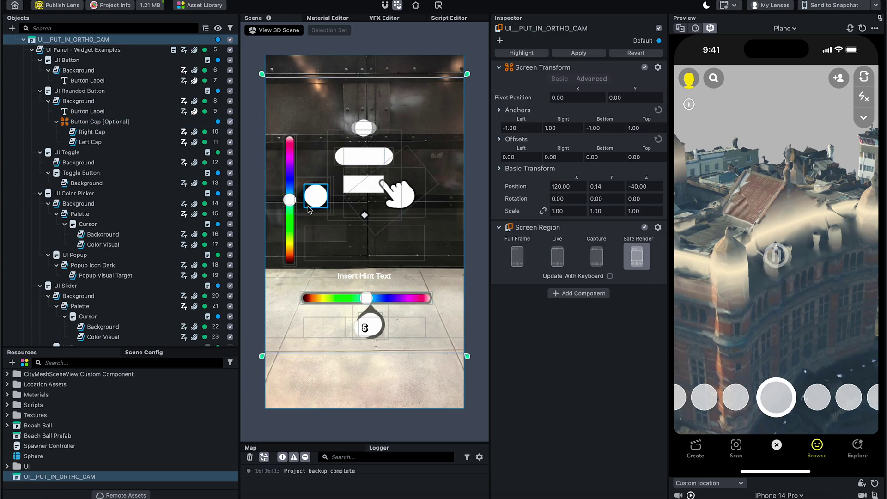
pyautogui.click(76, 194)
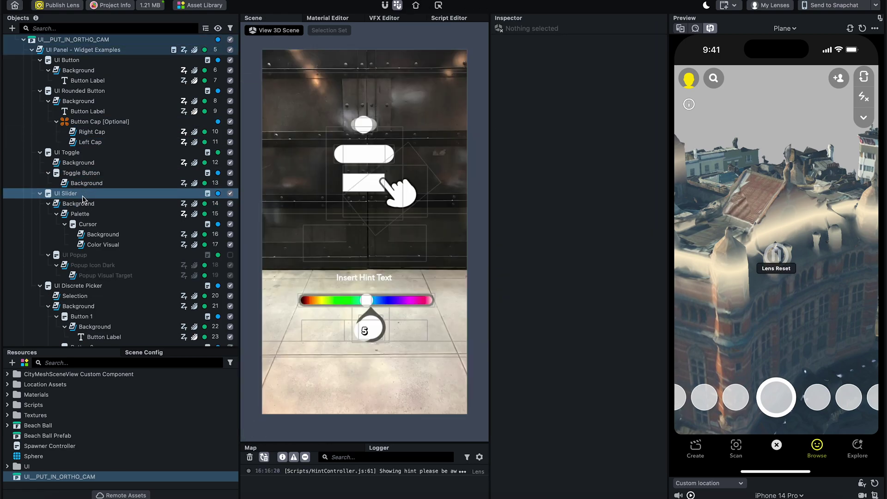
pyautogui.click(83, 195)
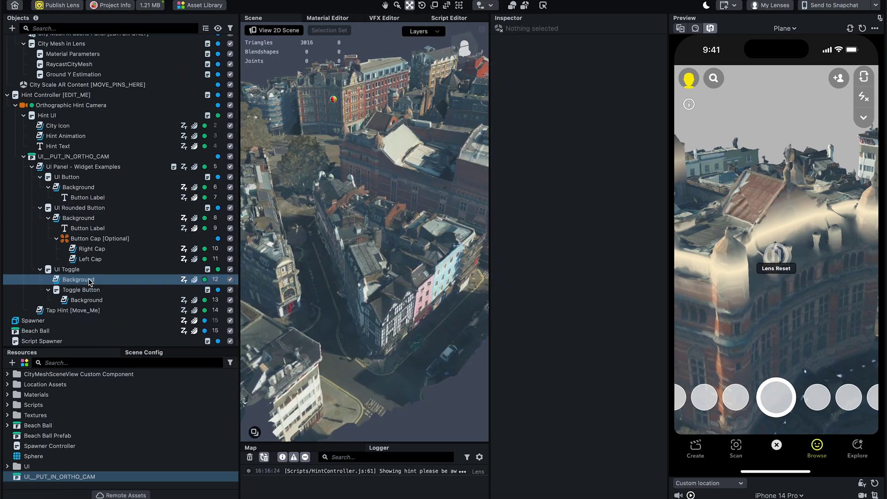
pyautogui.click(80, 208)
pyautogui.click(71, 239)
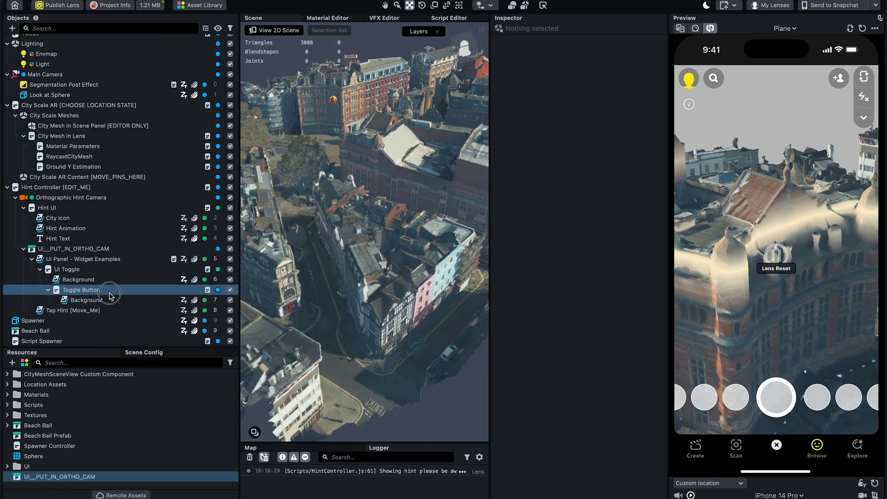
pyautogui.click(81, 290)
pyautogui.click(87, 270)
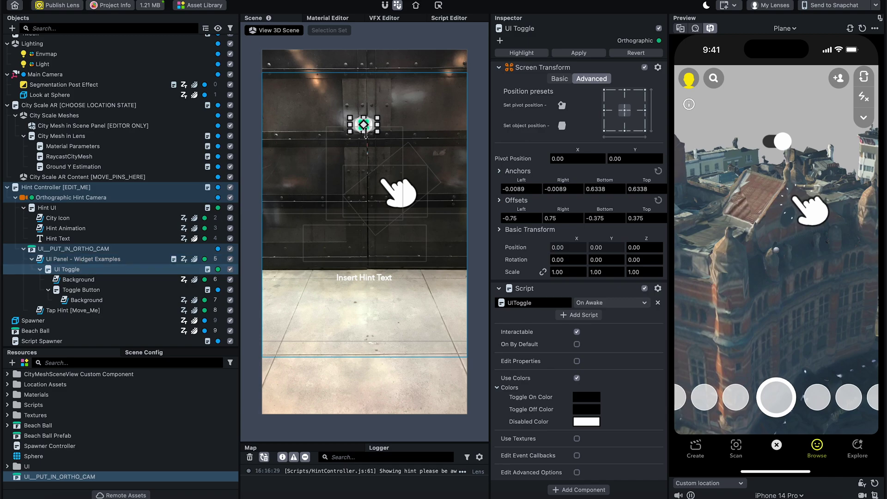
# Step: Move the UI Toggle down to the lower left of the preview
pyautogui.click(82, 259)
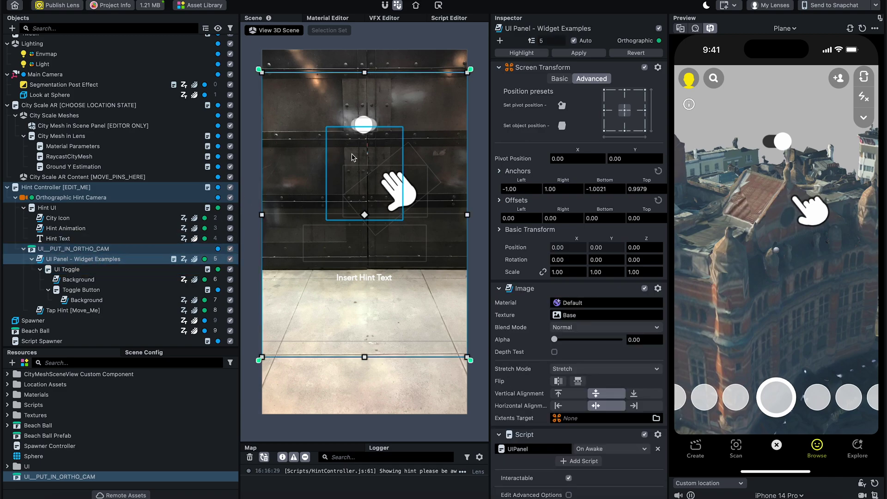
pyautogui.click(84, 269)
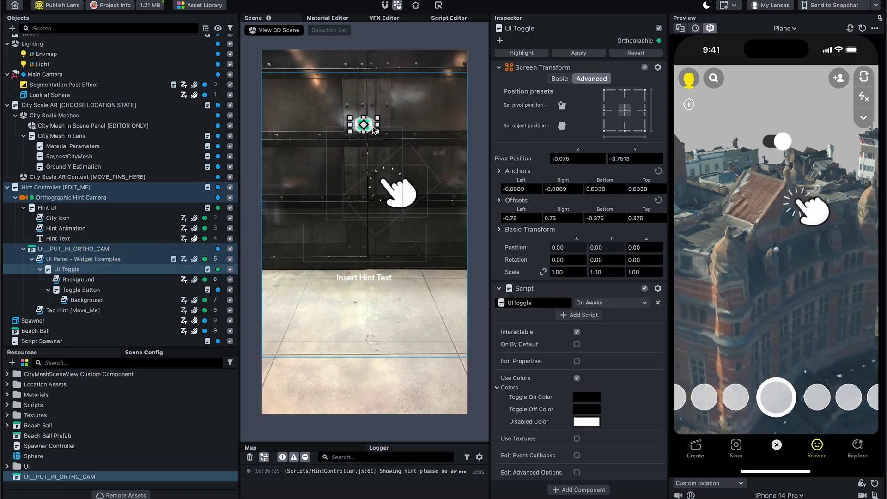
pyautogui.scroll(3, 373, 127)
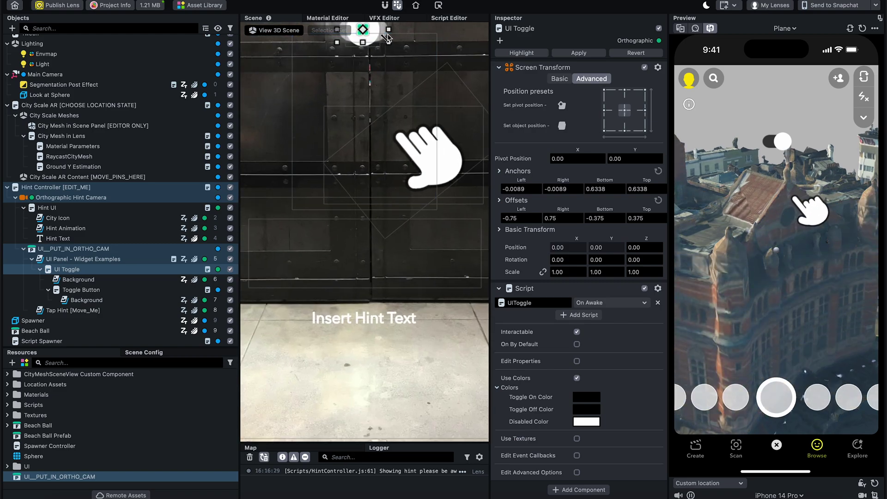
pyautogui.moveTo(382, 32); pyautogui.dragTo(298, 360)
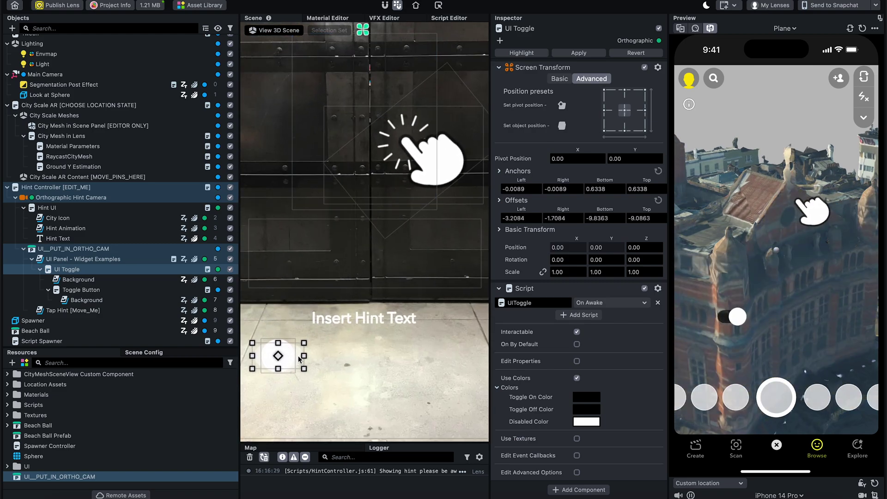
pyautogui.scroll(-2, 319, 348)
pyautogui.moveTo(309, 327); pyautogui.dragTo(286, 341)
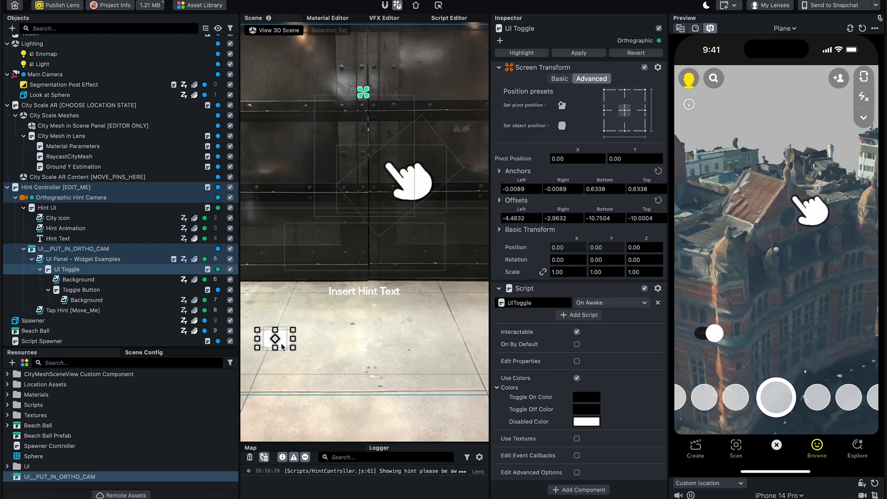
# Step: Reset the preview, switch the toggle layout to basic mode, and show Script Spawner's settings
pyautogui.click(863, 27)
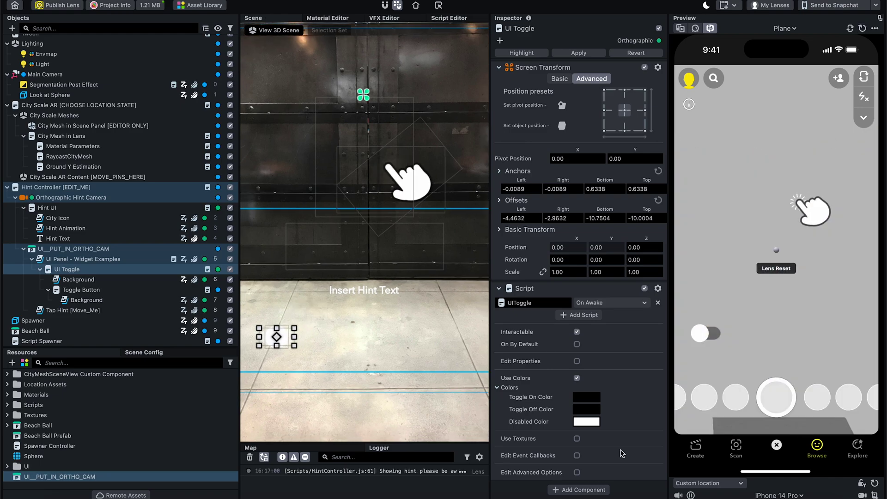
pyautogui.click(559, 78)
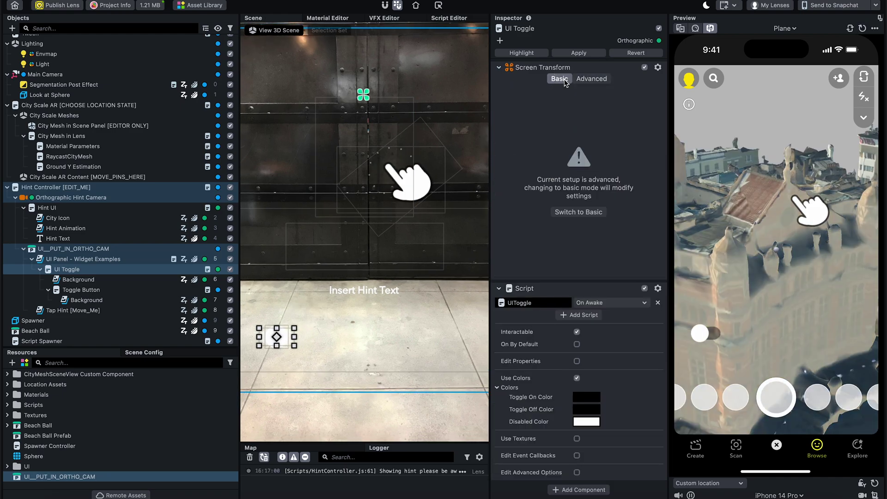
pyautogui.click(574, 215)
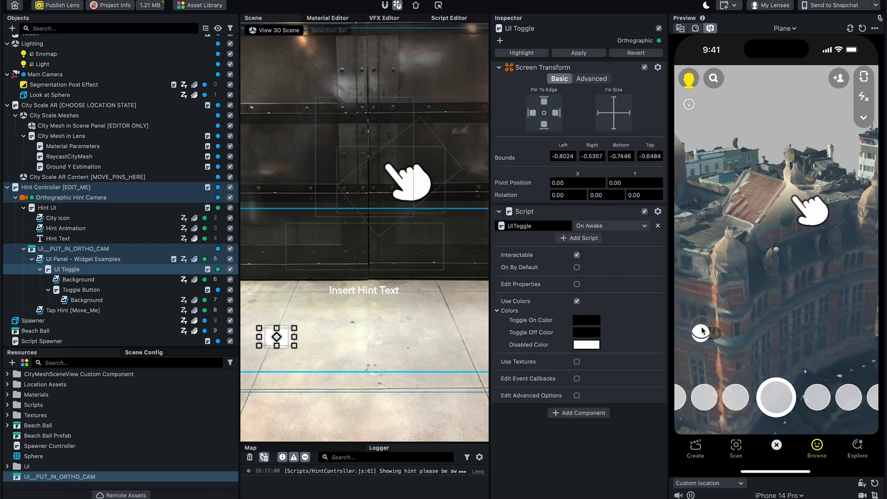
pyautogui.scroll(-3, 428, 228)
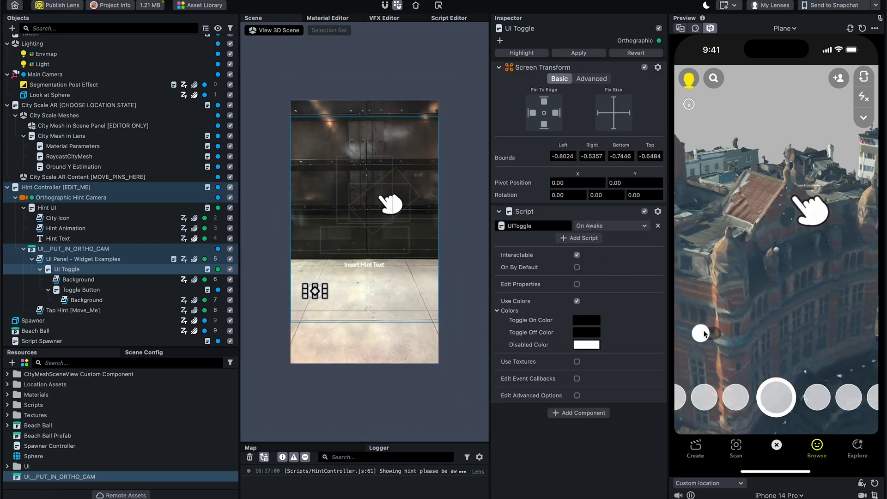
pyautogui.click(64, 249)
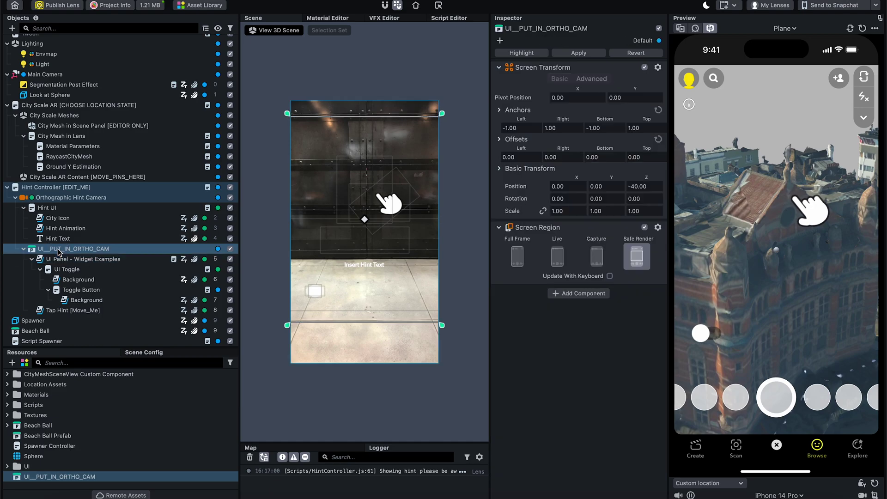
pyautogui.write('UI Toggle Panel')
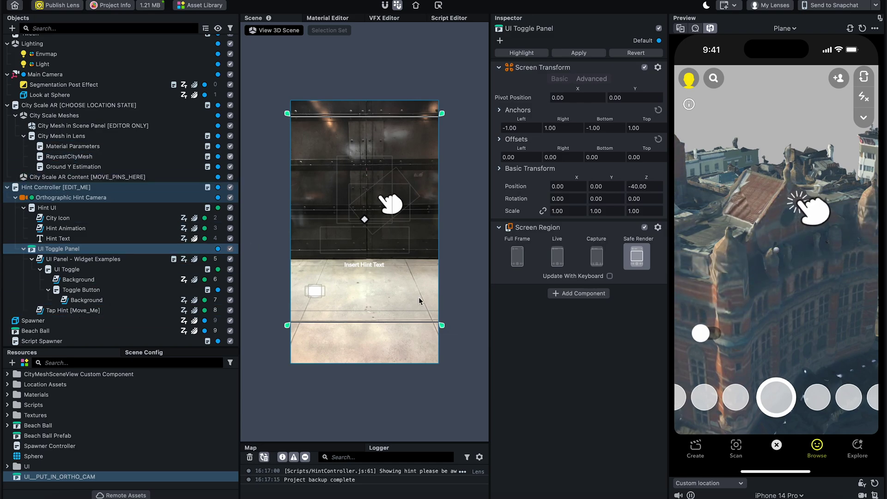
pyautogui.click(42, 341)
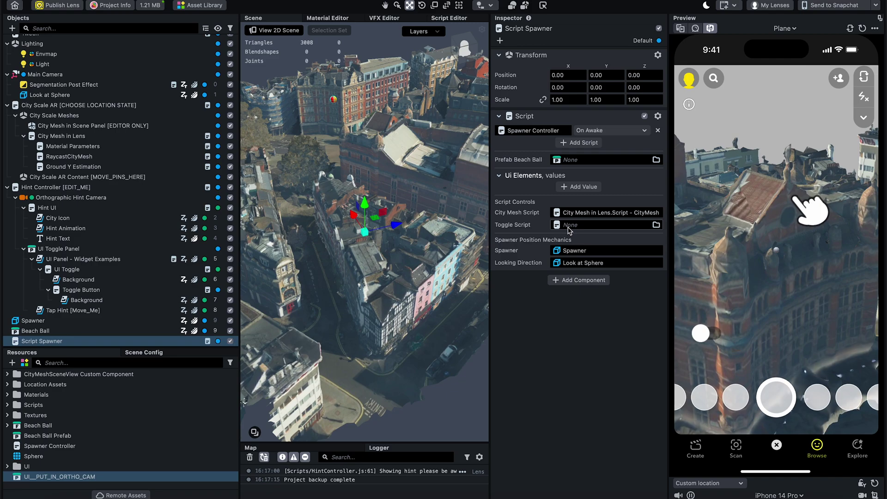
# Step: Set UI Toggle as Toggle Script, add a Ui Elements slot, and move and disable Tap Hint
pyautogui.moveTo(163, 269); pyautogui.dragTo(158, 260)
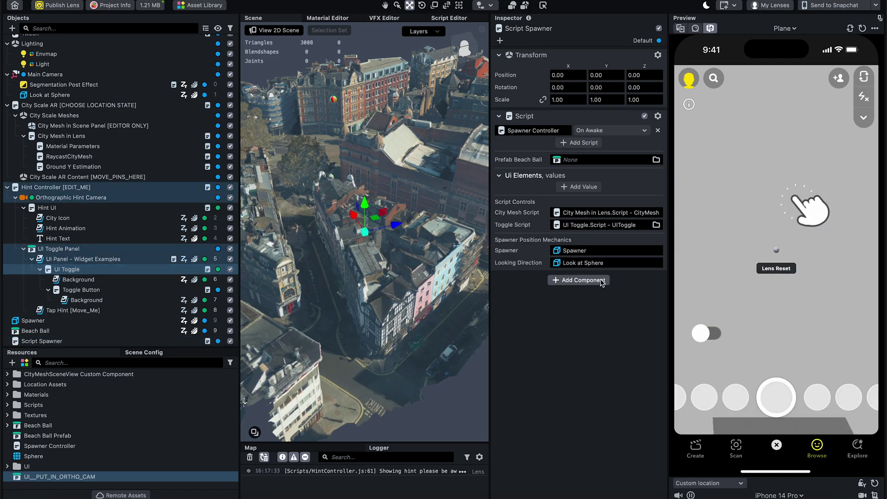
pyautogui.click(588, 187)
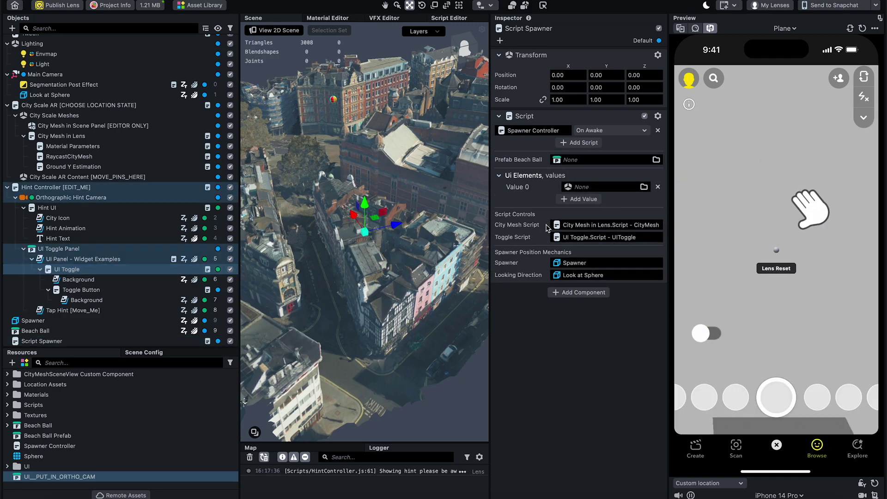
pyautogui.click(73, 310)
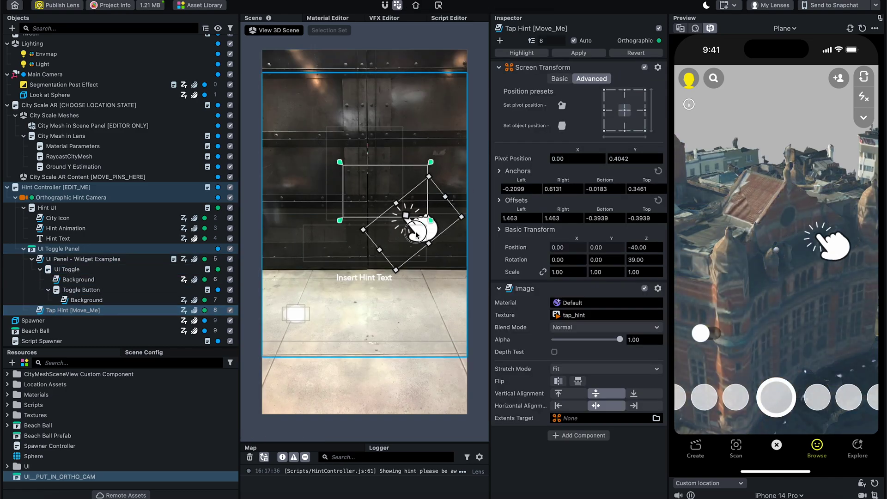
pyautogui.moveTo(416, 232); pyautogui.dragTo(311, 325)
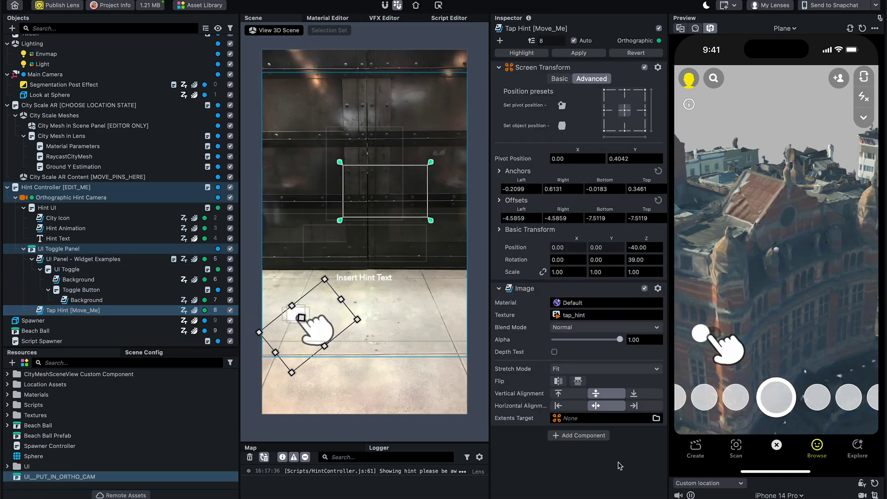
pyautogui.click(231, 311)
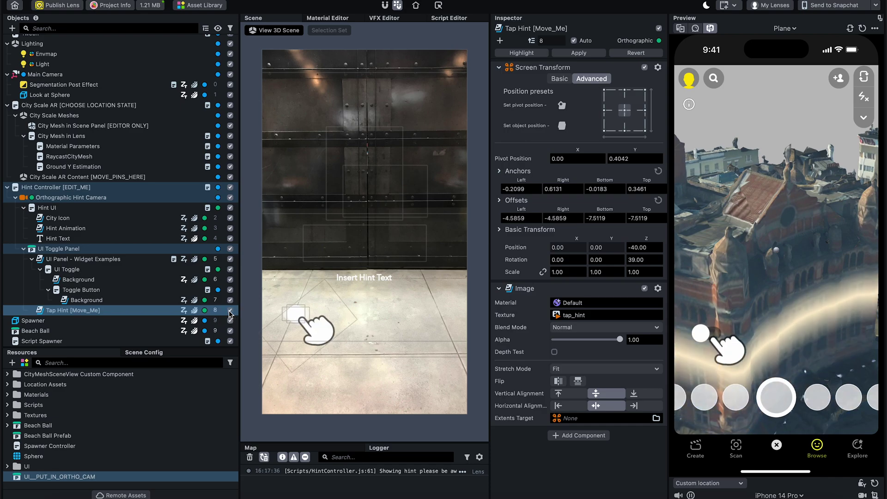
pyautogui.click(230, 311)
pyautogui.moveTo(240, 311); pyautogui.dragTo(135, 312)
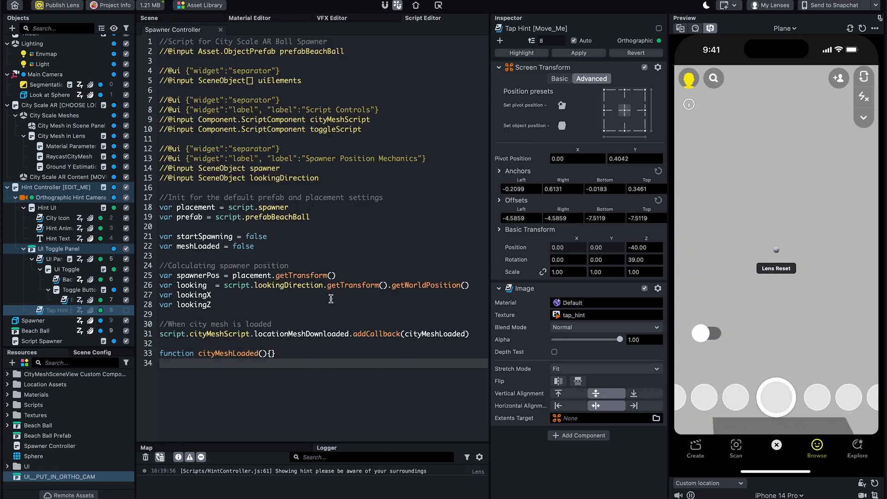
pyautogui.write('var ')
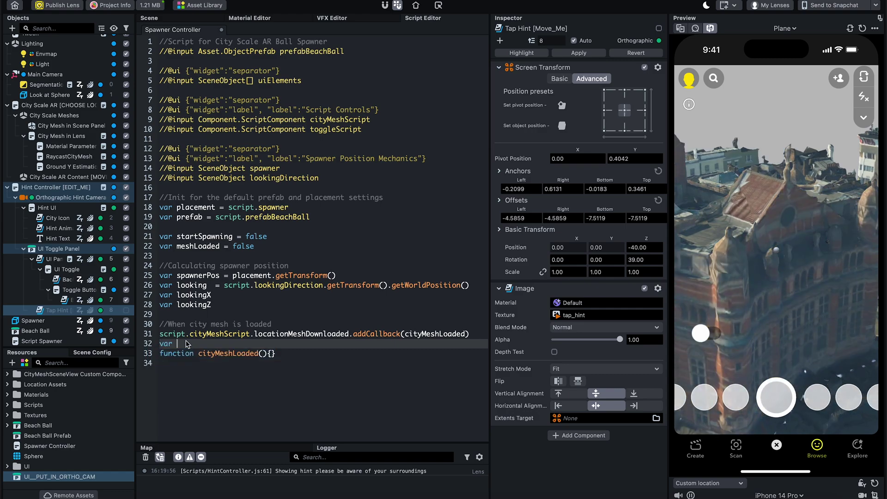
pyautogui.write('ballDropHeight')
# Step: Declare ballDropHeight, save, and start an UpdateEvent binding with an empty function body
pyautogui.press('Return')
pyautogui.hotkey('ctrl', 's')
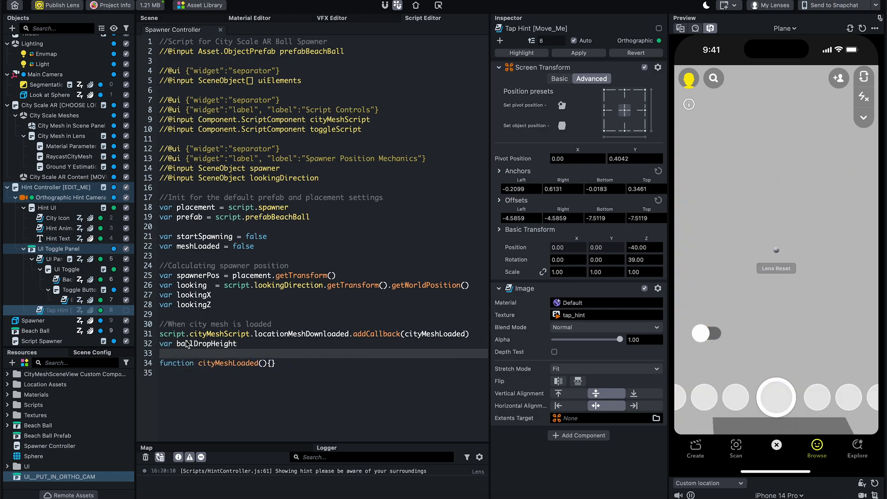
pyautogui.press('Return')
pyautogui.write('script.createEvent')
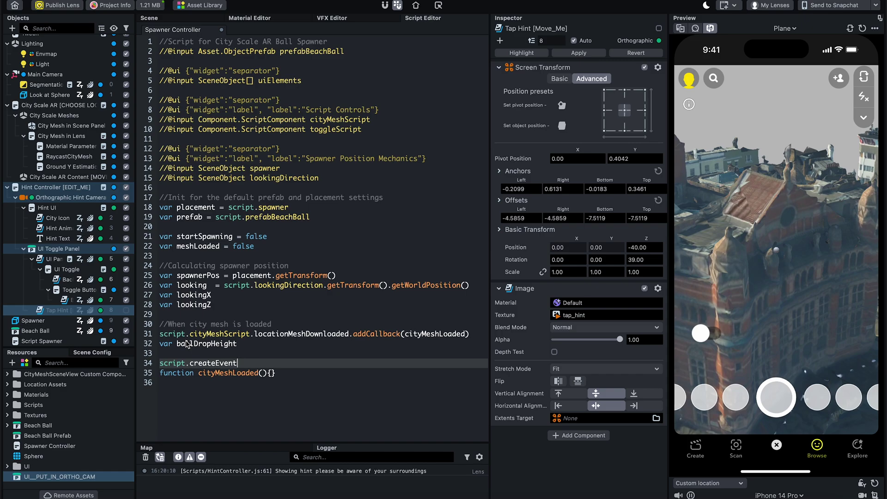
pyautogui.write('("UpdateEvent")')
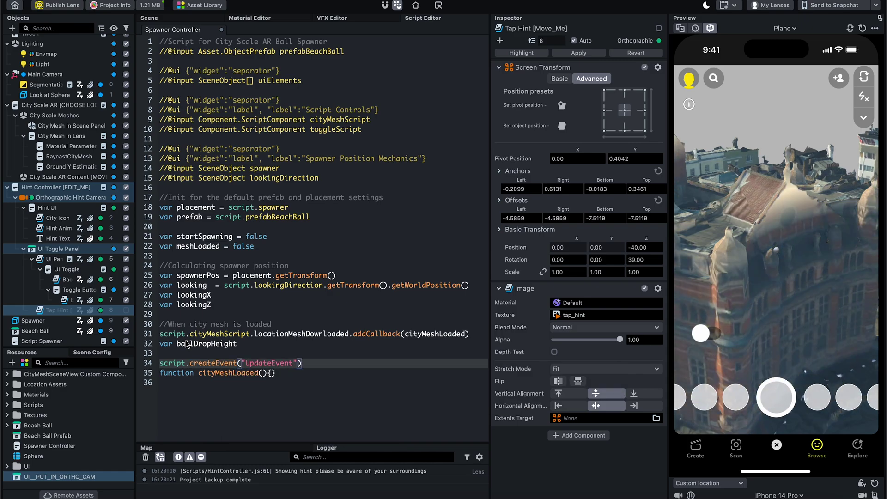
pyautogui.write(').bind(function')
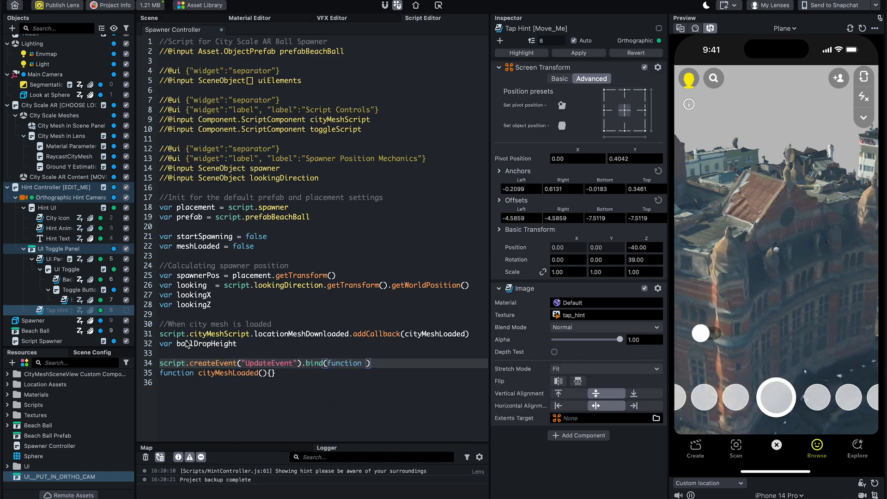
pyautogui.press('BackSpace')
pyautogui.write('(){')
pyautogui.press('Return')
pyautogui.press('Return')
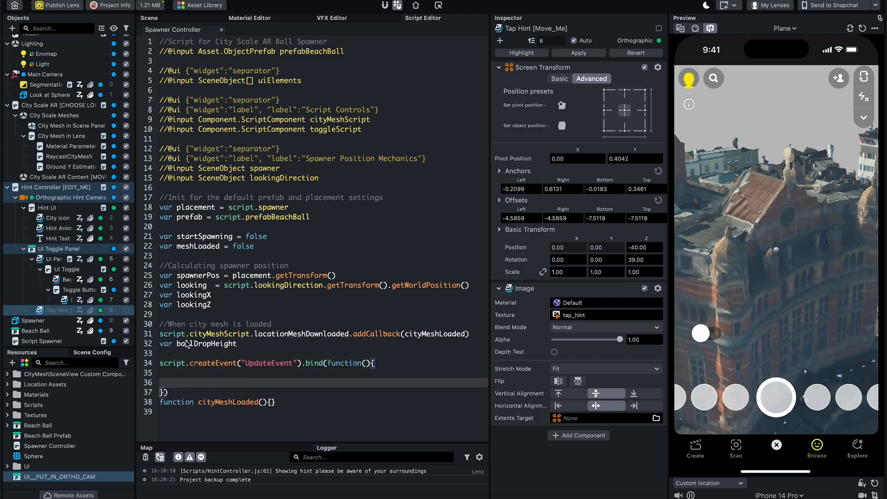
pyautogui.press('BackSpace')
# Step: Set lookingX and lookingZ in the update loop, calling createObjectFromPrefab while startSpawning is true
pyautogui.tripleClick(312, 285)
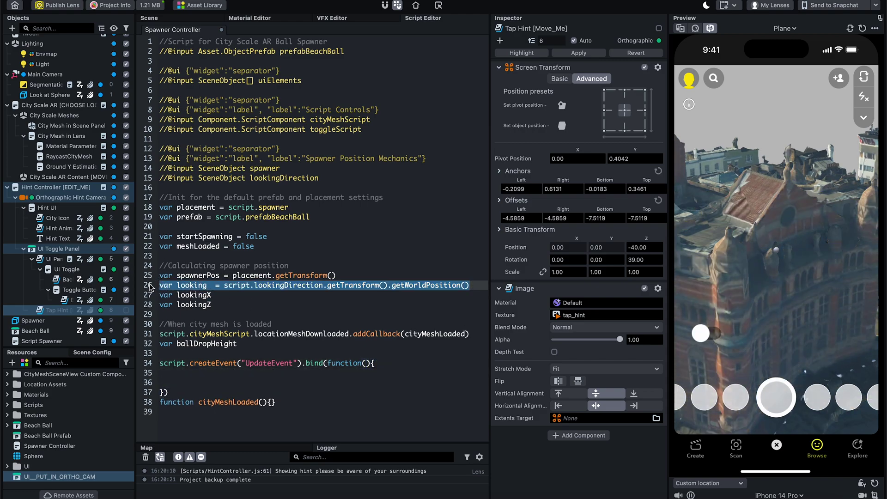
pyautogui.press('super+c')
pyautogui.click(161, 373)
pyautogui.press('super+v')
pyautogui.write('looking')
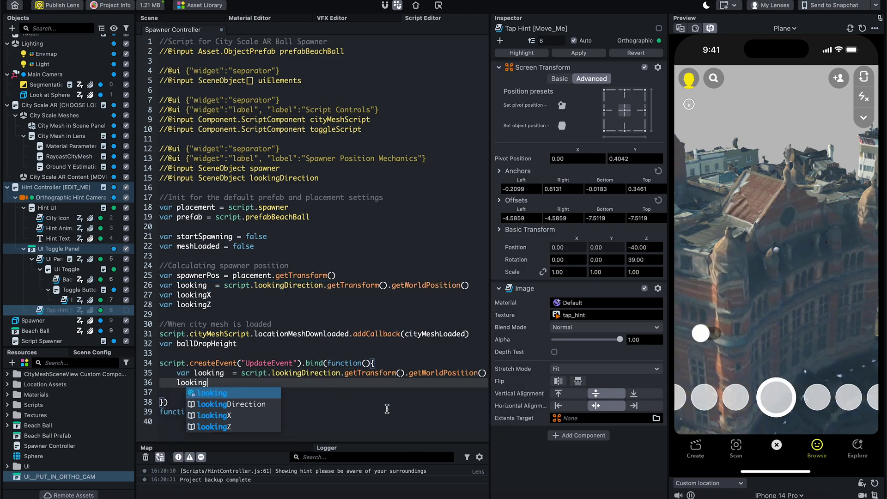
pyautogui.write('X =')
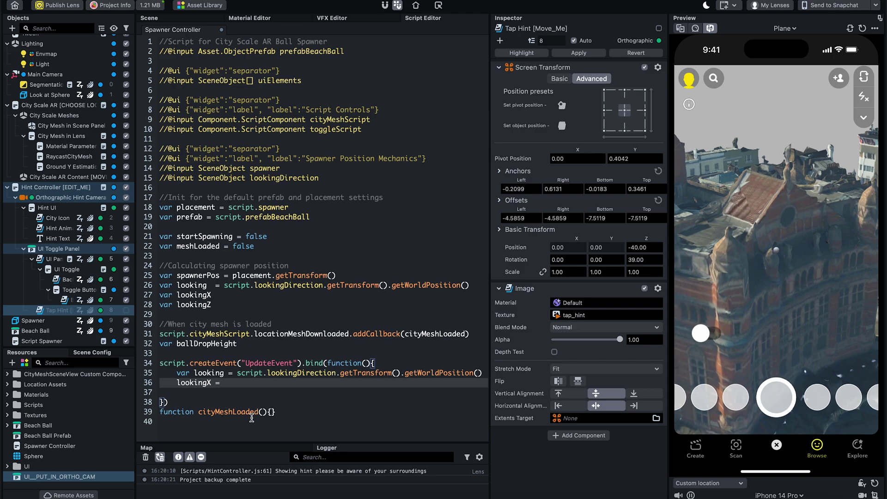
pyautogui.write('looki')
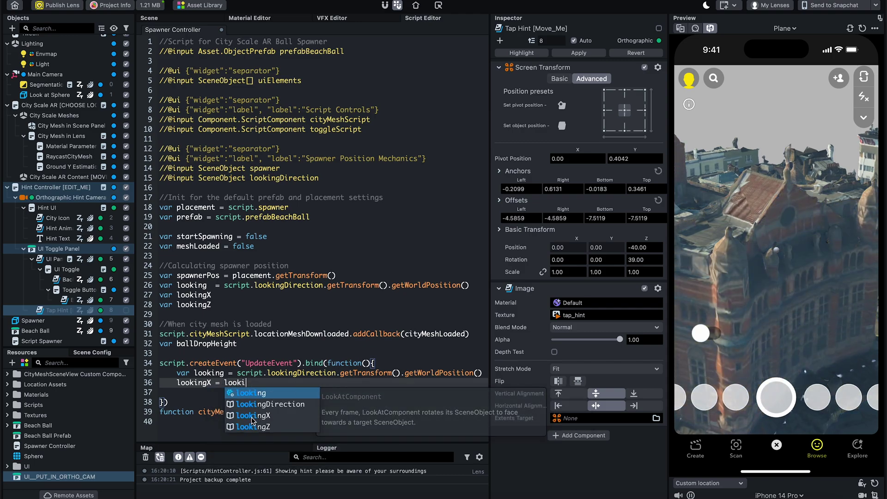
pyautogui.write('ng.r')
pyautogui.press('Return')
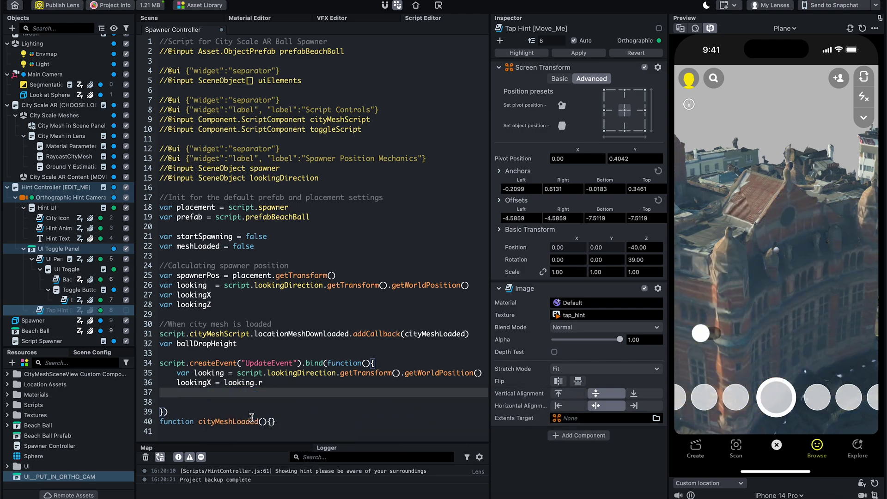
pyautogui.write('looking')
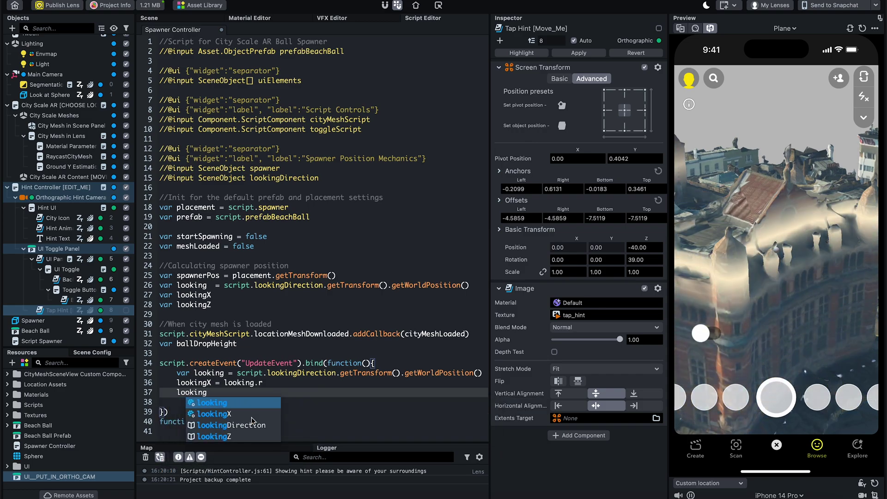
pyautogui.write('Z = l')
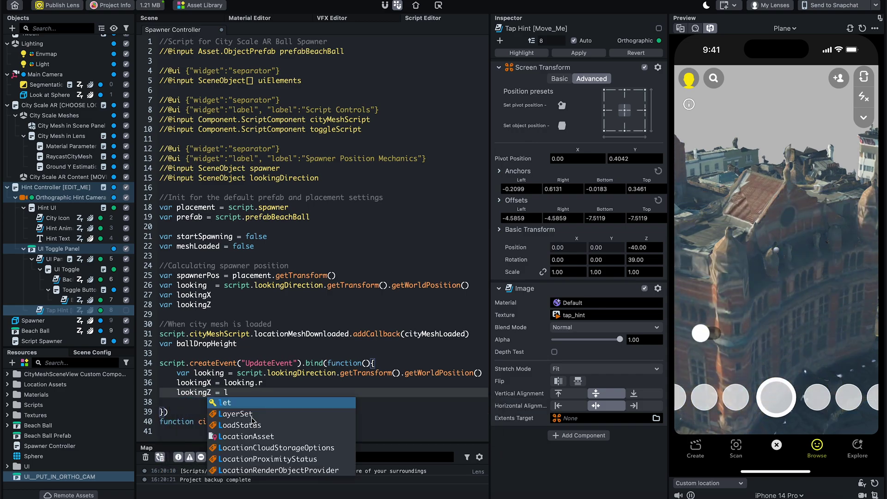
pyautogui.write('ooking.')
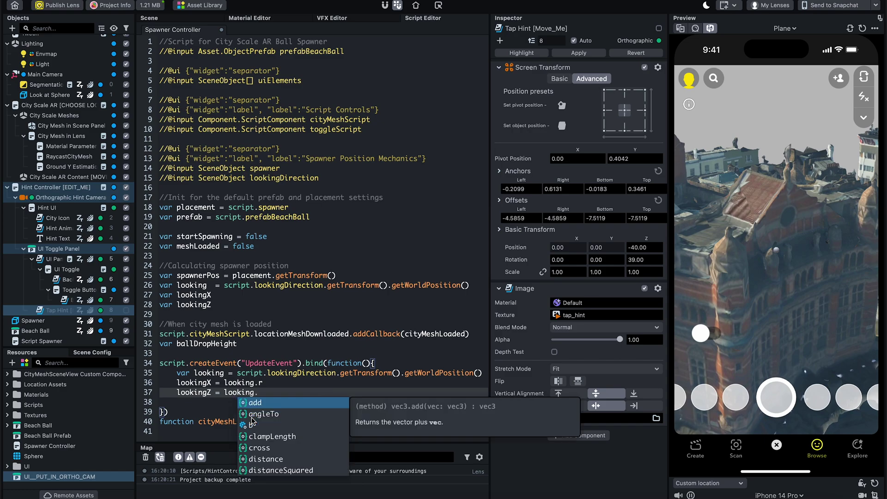
pyautogui.write('b')
pyautogui.press('Return')
pyautogui.press('Return')
pyautogui.write('if')
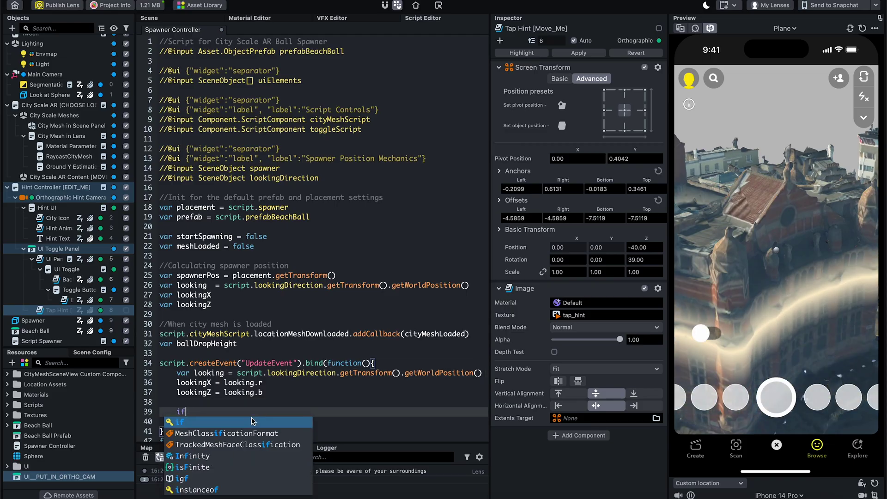
pyautogui.write('(start')
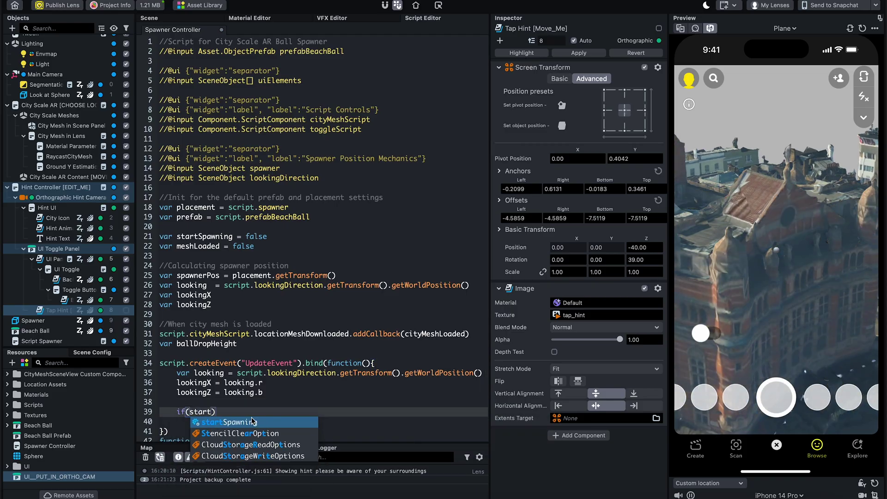
pyautogui.press('Return')
pyautogui.write('== true){')
pyautogui.press('Return')
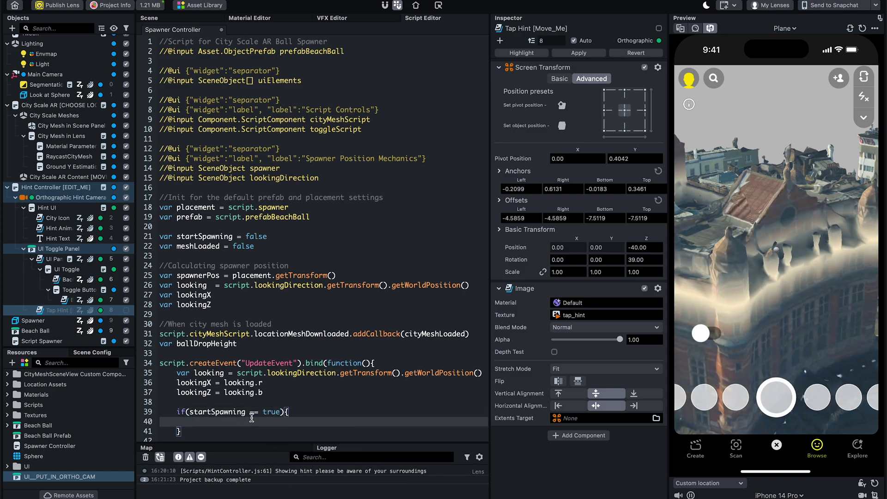
pyautogui.write('createObjectFromP')
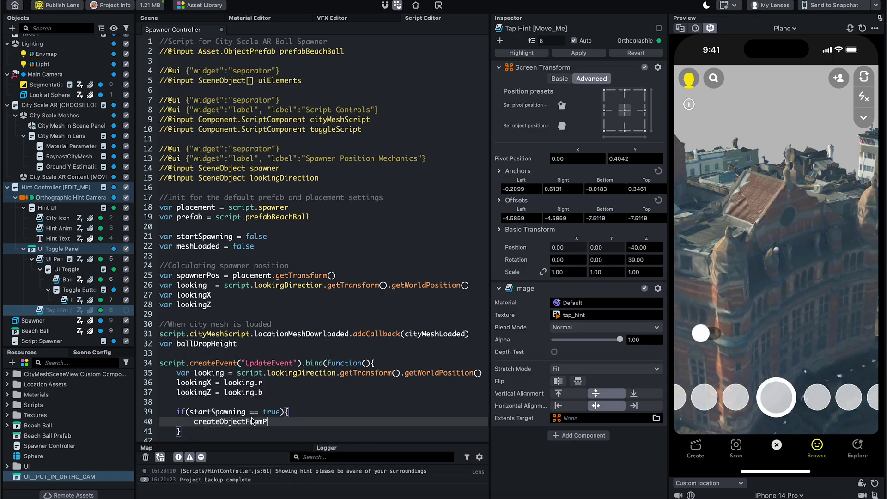
pyautogui.write('refab()')
pyautogui.scroll(-2, 318, 433)
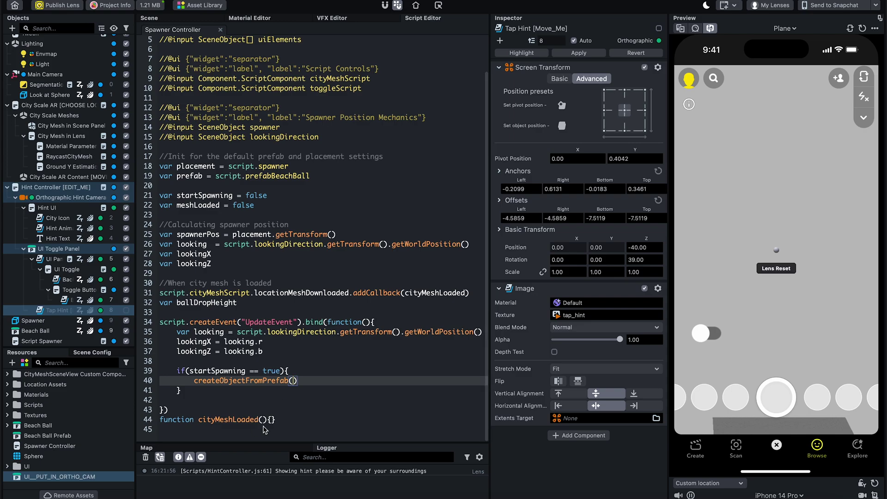
# Step: Add an empty createObjectFromPrefab function by copying and renaming the cityMeshLoaded line
pyautogui.click(275, 420)
pyautogui.hotkey('ctrl', 'c')
pyautogui.hotkey('ctrl', 'v')
pyautogui.doubleClick(241, 380)
pyautogui.doubleClick(229, 429)
pyautogui.hotkey('ctrl', 'v')
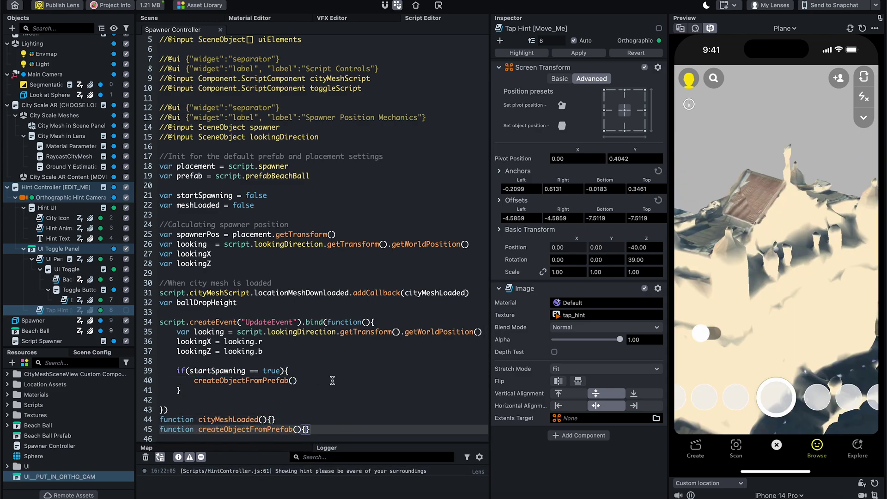
pyautogui.scroll(-1, 210, 402)
pyautogui.click(209, 402)
# Step: Make script.api.start set startSpawning true and call calculateSpawnerPos when meshLoaded is true
pyautogui.press('Return')
pyautogui.press('Return')
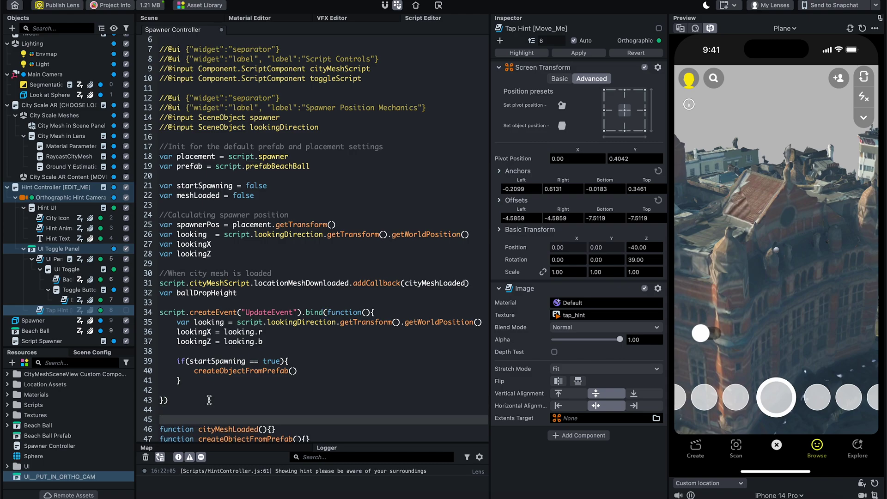
pyautogui.scroll(-2, 211, 391)
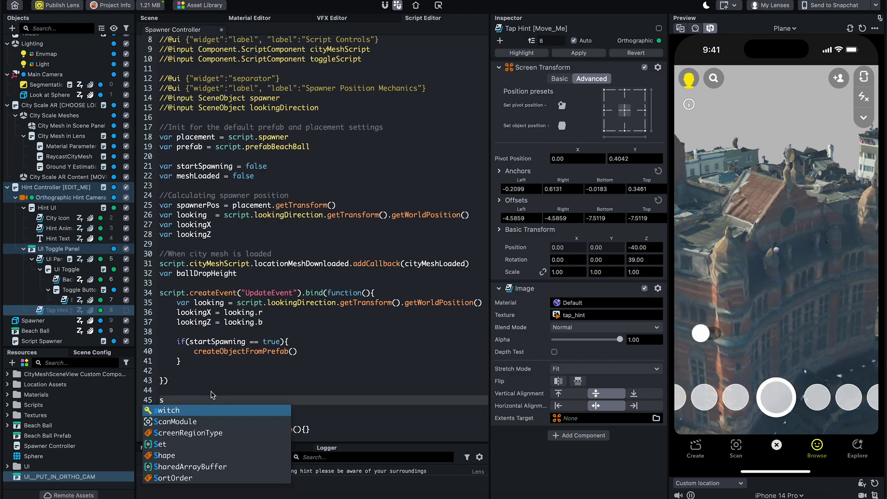
pyautogui.write('script.api.start = f')
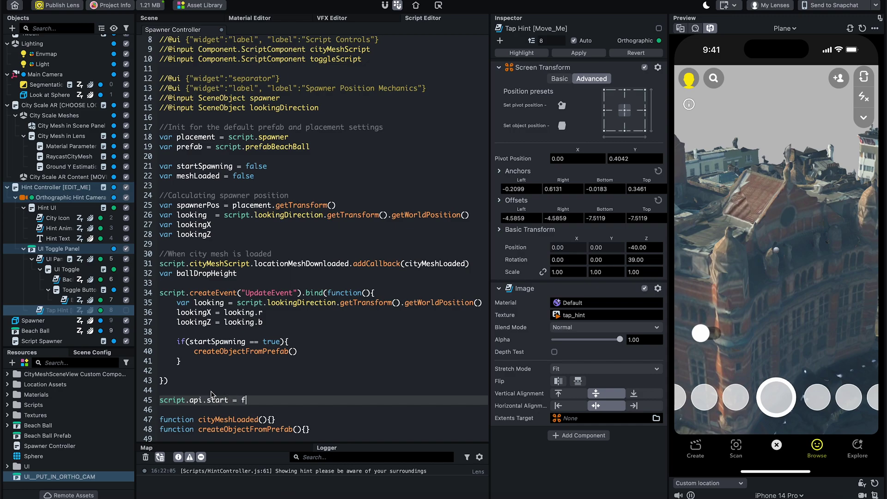
pyautogui.write('unction(){')
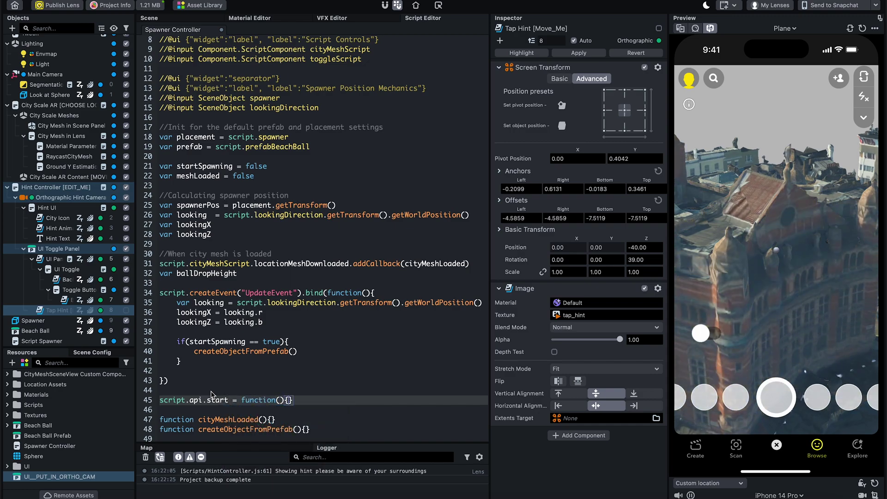
pyautogui.press('Return')
pyautogui.write('if(meshLoaded')
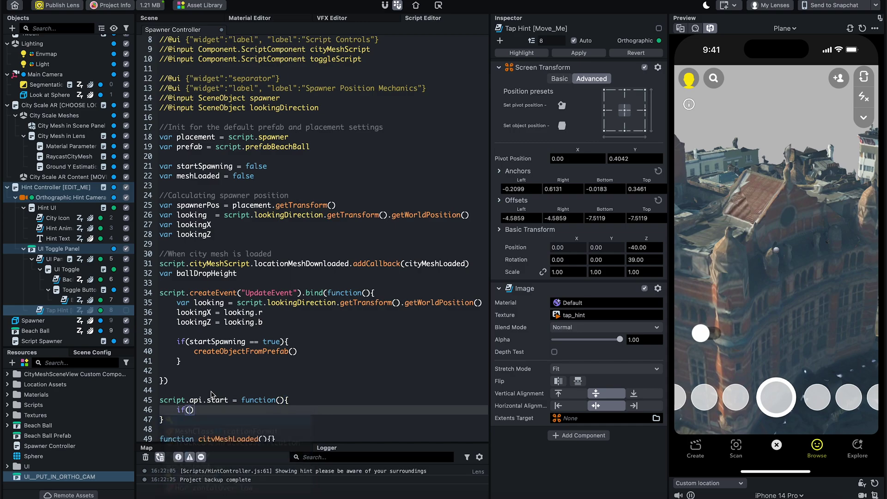
pyautogui.write(' == true){')
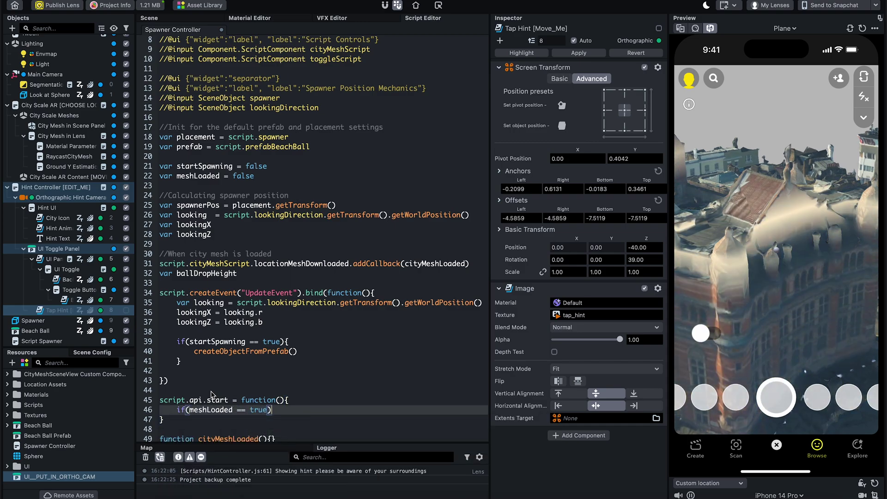
pyautogui.press('Return')
pyautogui.write('startSpawning = true')
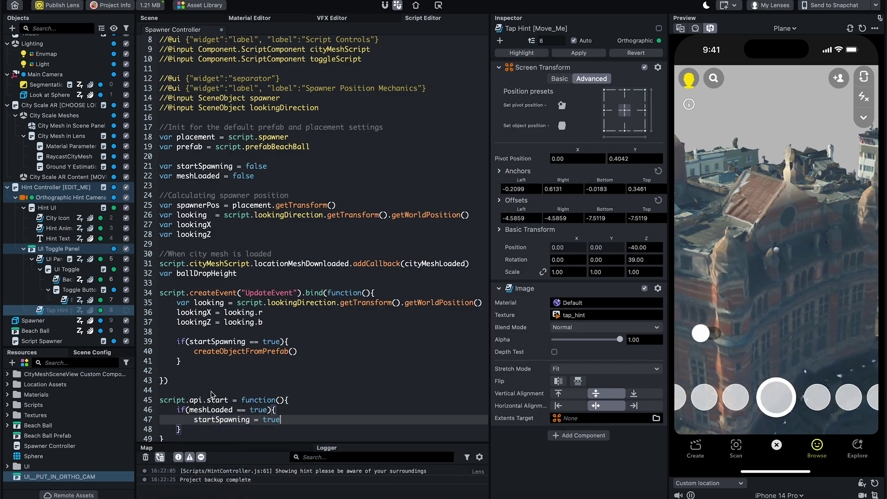
pyautogui.press('Return')
pyautogui.write('createObjectFromPrefab()')
pyautogui.hotkey('ctrl', 'z')
pyautogui.scroll(-2, 309, 383)
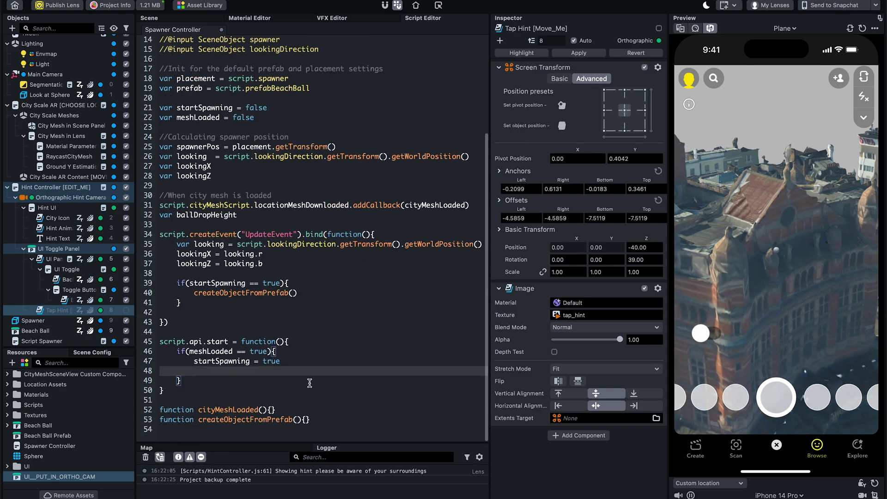
pyautogui.write('calculate')
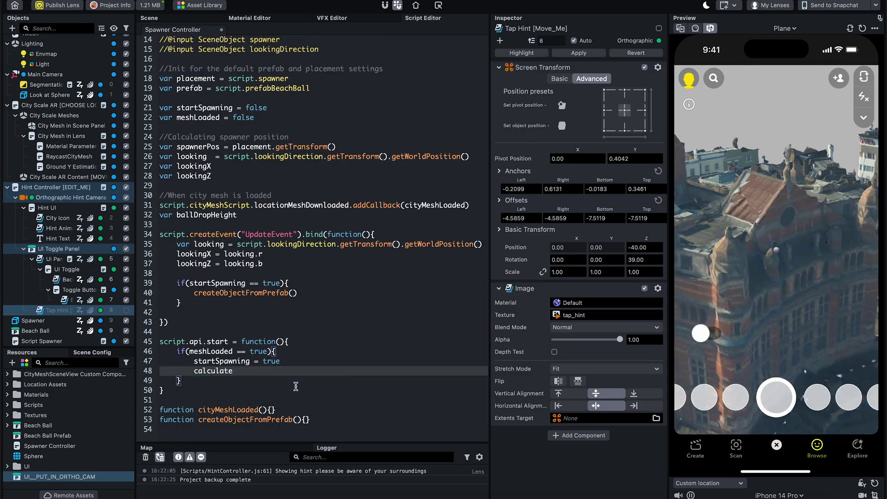
pyautogui.write('SpawnerPos(')
pyautogui.press('Return')
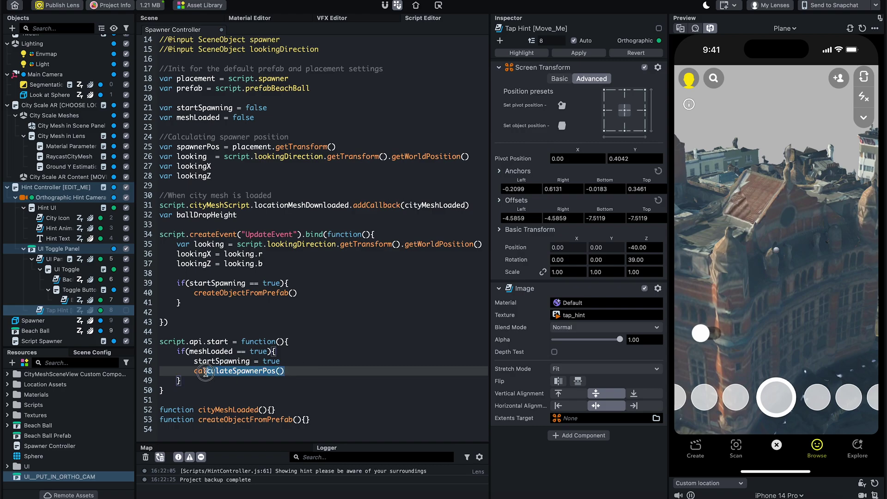
# Step: Add an empty calculateSpawnerPos function stub and save the script
pyautogui.click(310, 419)
pyautogui.press('Return')
pyautogui.write('function calc')
pyautogui.press('Return')
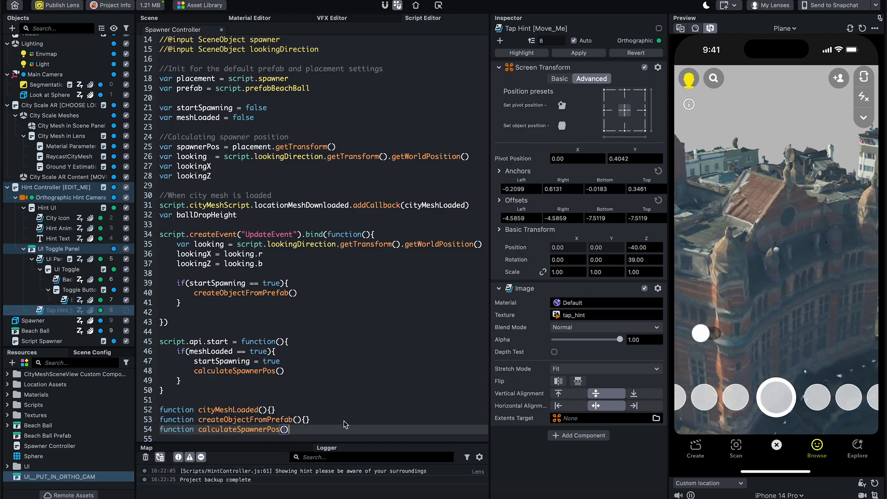
pyautogui.write('{}')
pyautogui.hotkey('ctrl', 's')
# Step: Insert a blank comment line above the start function and a new line below it
pyautogui.click(277, 399)
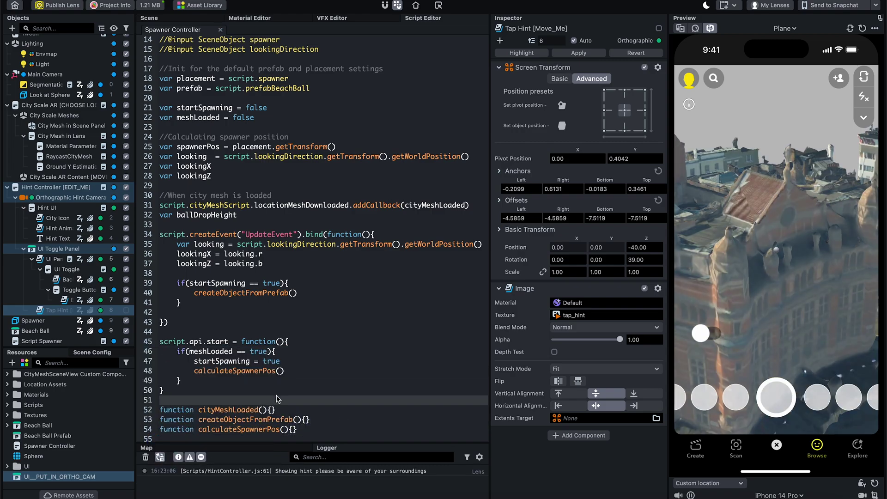
pyautogui.click(176, 330)
pyautogui.press('Return')
pyautogui.write('//Ensure')
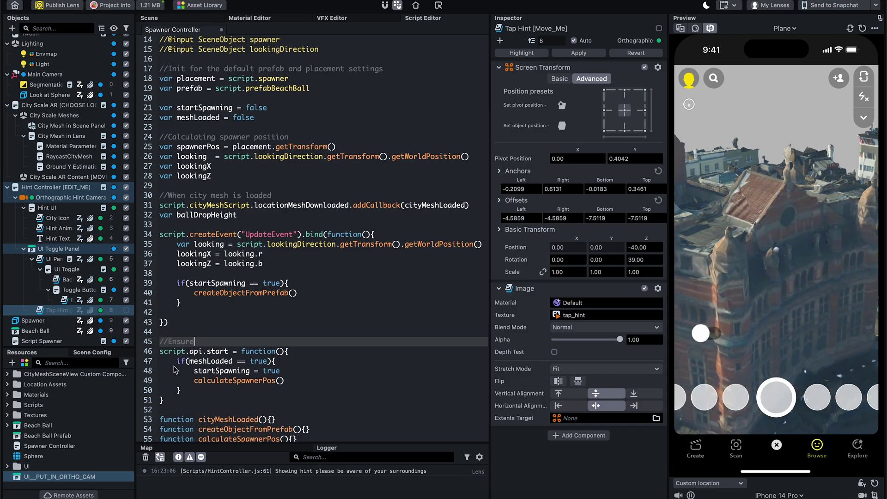
pyautogui.write('s the UI toggle starts this fun')
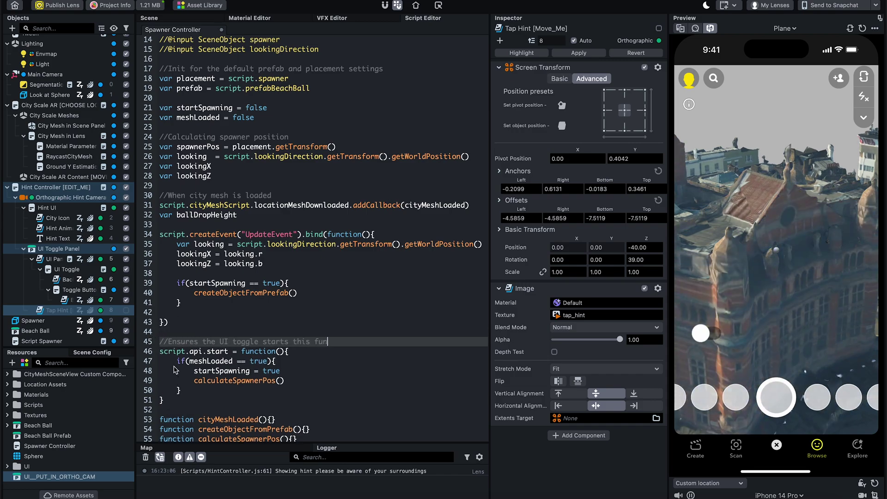
pyautogui.write('ctionprint("Spawn")')
pyautogui.press('Return')
pyautogui.write('//Stop')
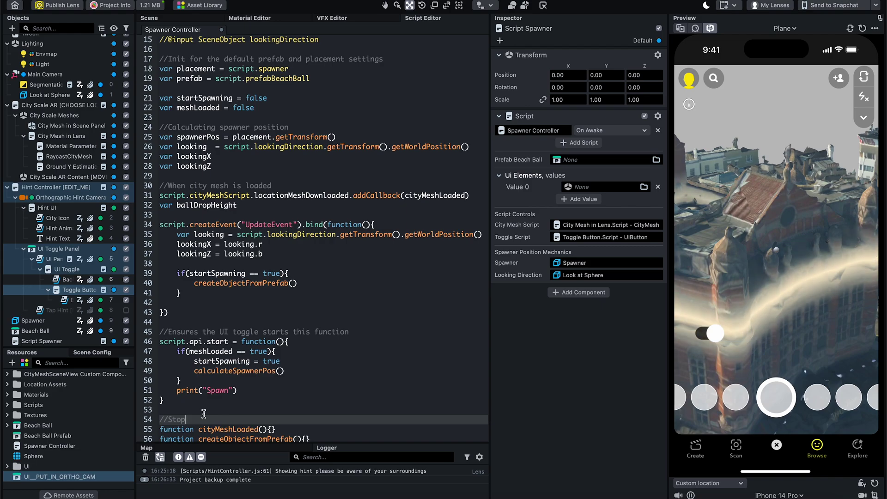
pyautogui.write(' spawning')
# Step: Add a //Stop spawning comment and script.api.stop setting startSpawning to false, then save
pyautogui.press('Return')
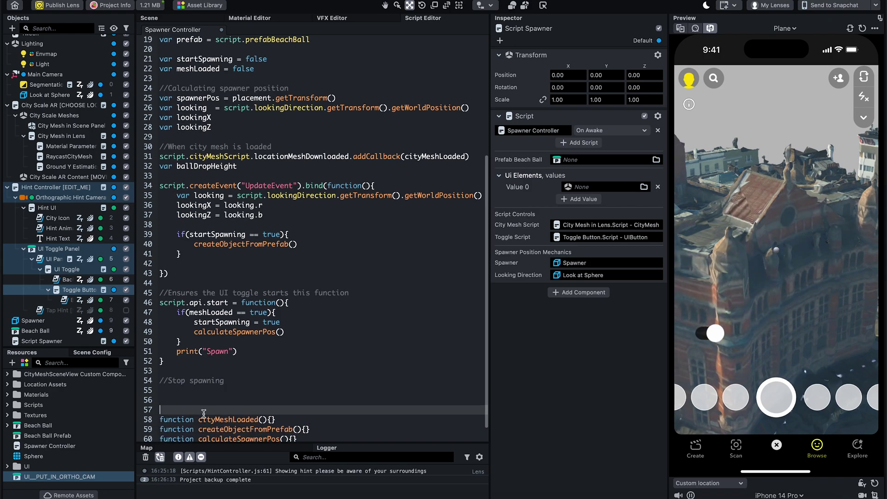
pyautogui.write('script.api.sto')
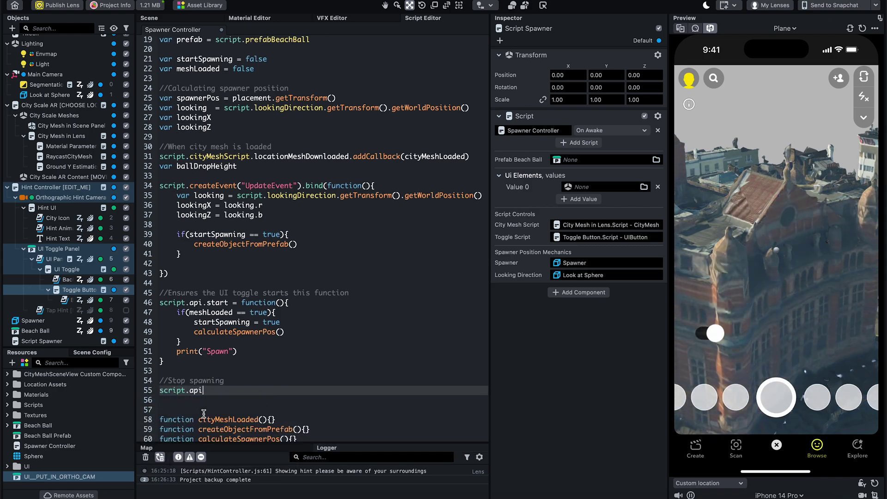
pyautogui.write('p')
pyautogui.write(' = function(){')
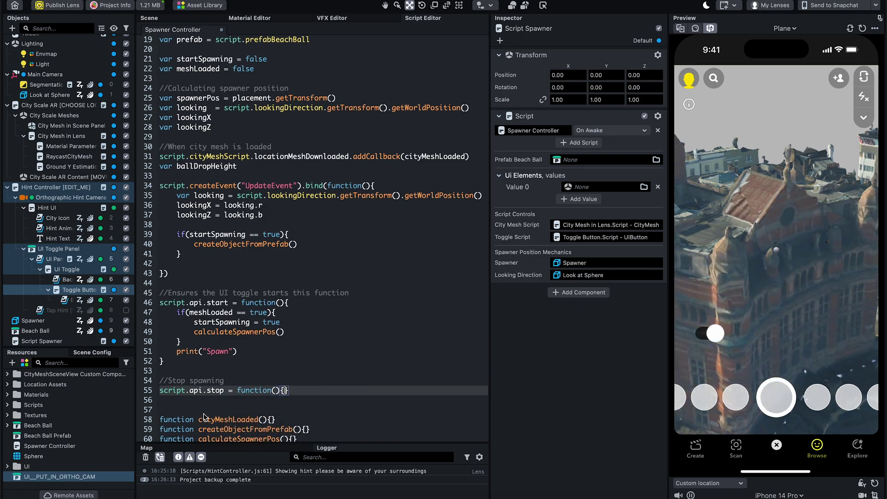
pyautogui.press('Return')
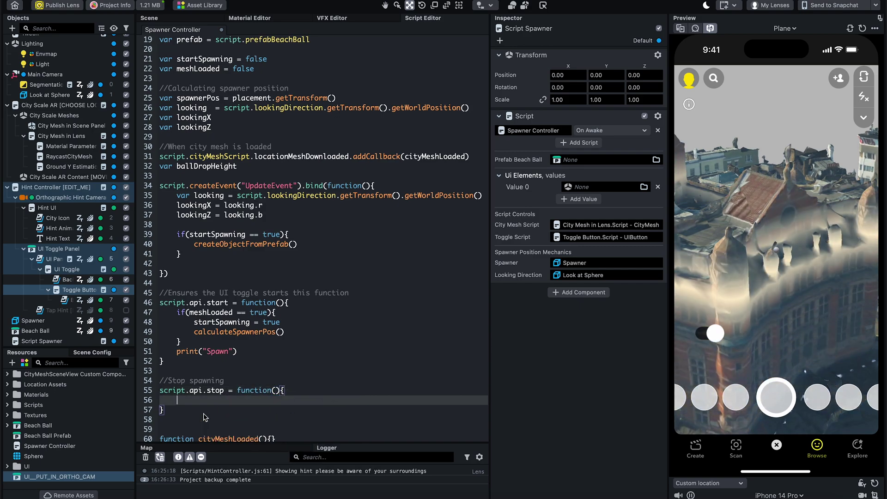
pyautogui.write('star')
pyautogui.press('Return')
pyautogui.write('= f')
pyautogui.press('Return')
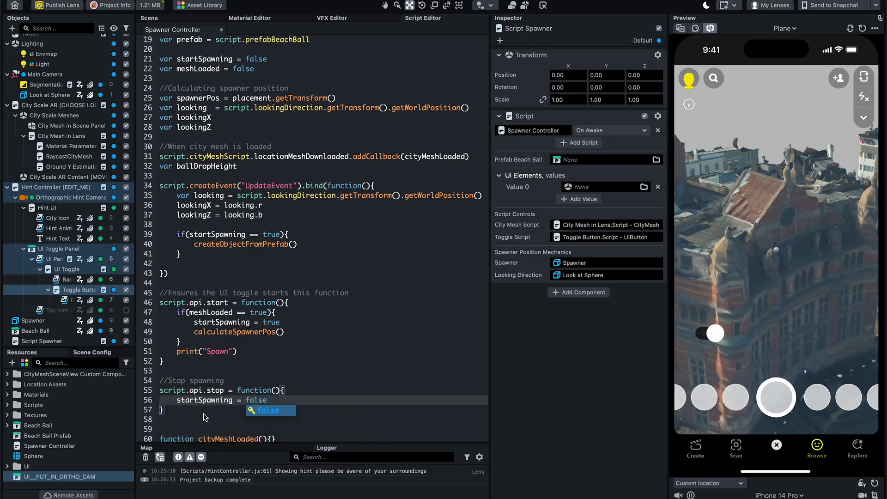
pyautogui.hotkey('ctrl', 's')
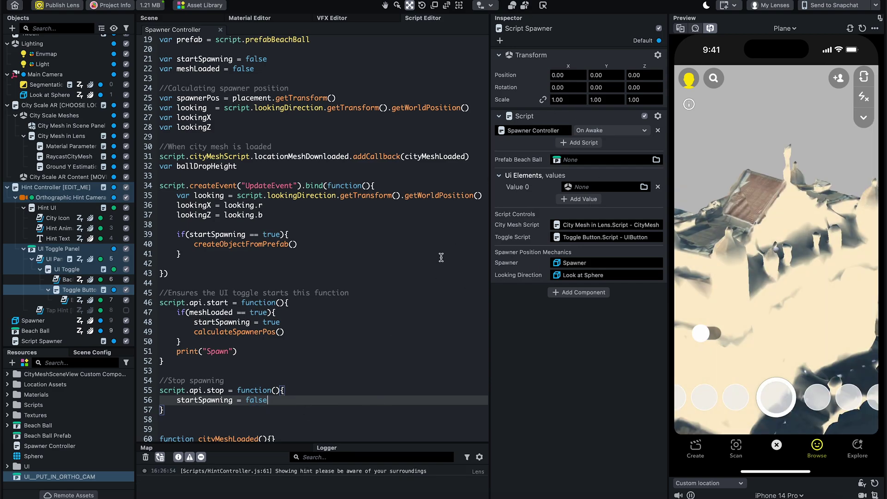
pyautogui.scroll(-1, 298, 374)
# Step: Give UI Toggle Custom Function callbacks on Script Spawner: stop on Toggle Off, start on Toggle On
pyautogui.click(83, 269)
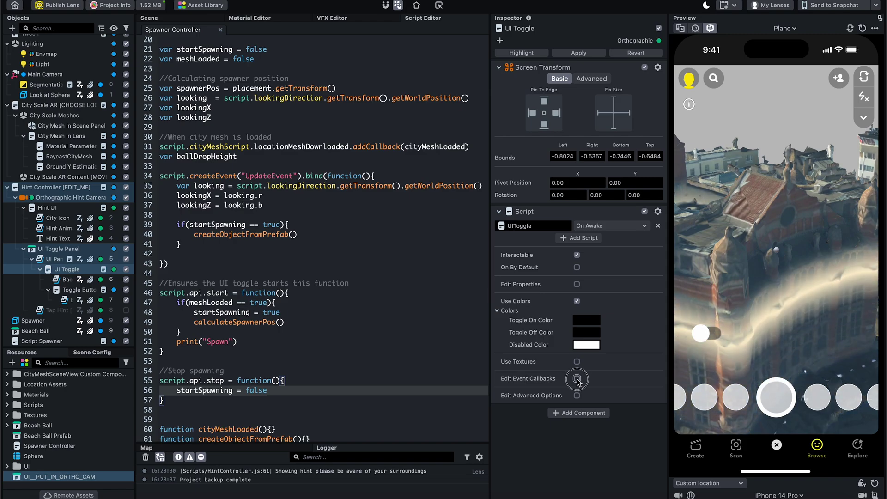
pyautogui.click(576, 379)
pyautogui.click(610, 398)
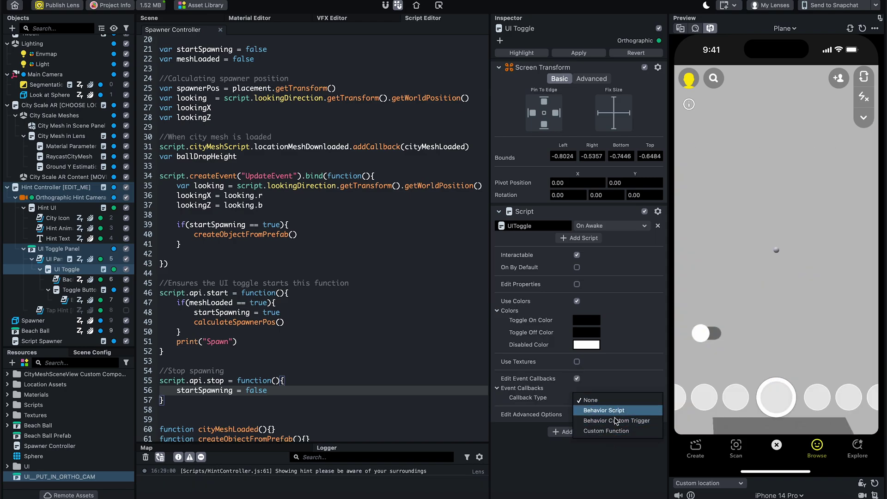
pyautogui.click(613, 433)
pyautogui.scroll(-1, 626, 438)
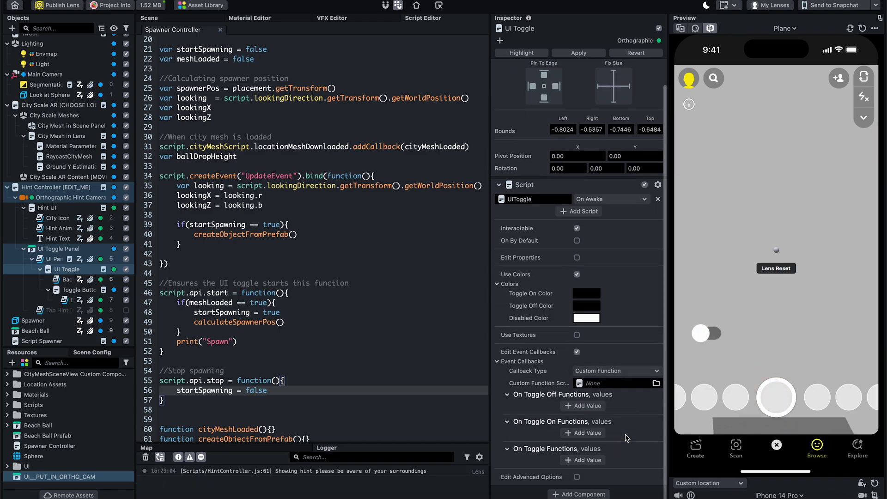
pyautogui.click(592, 382)
pyautogui.click(416, 182)
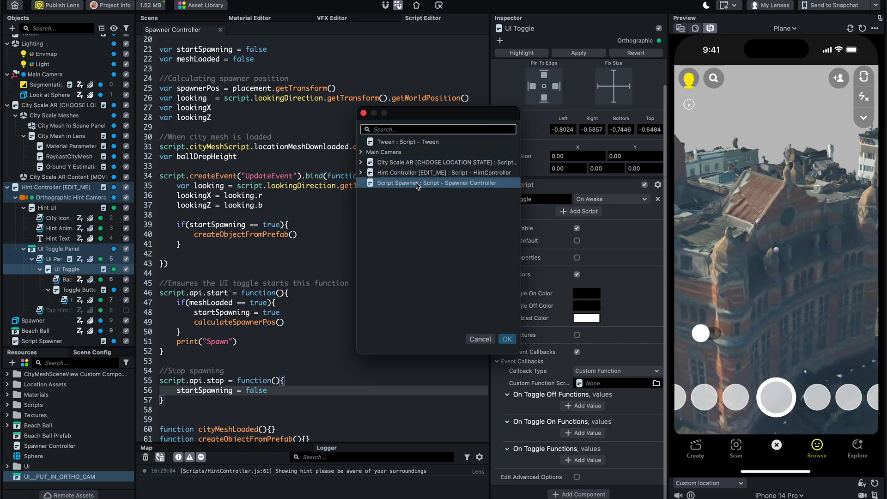
pyautogui.click(506, 339)
pyautogui.click(588, 406)
pyautogui.write('start')
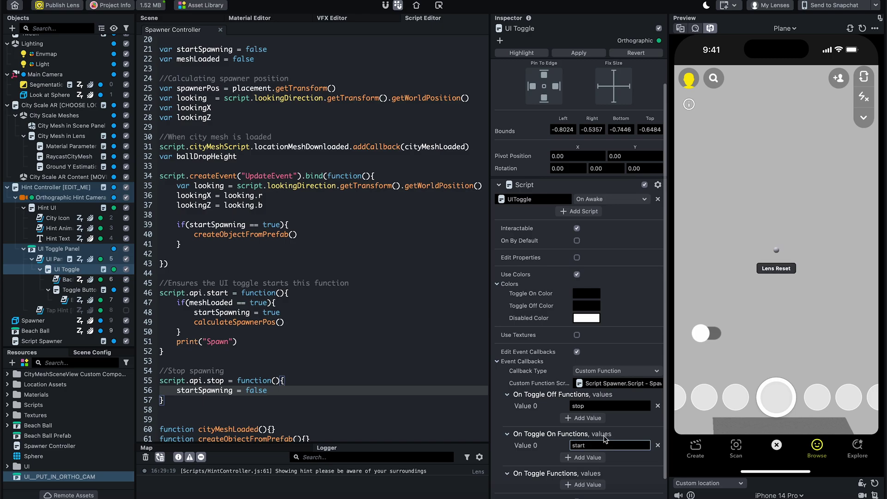
pyautogui.click(708, 334)
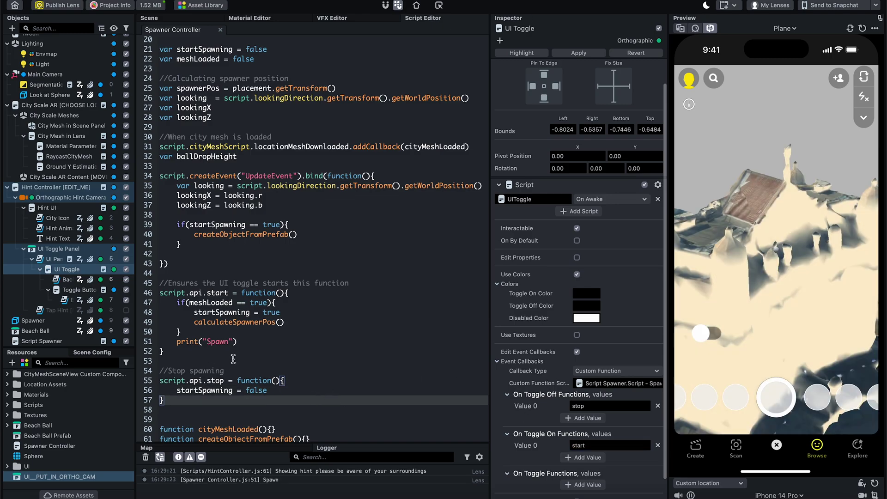
# Step: Add print("Stop Spawning") inside script.api.stop and save
pyautogui.click(293, 388)
pyautogui.press('Return')
pyautogui.write('pri')
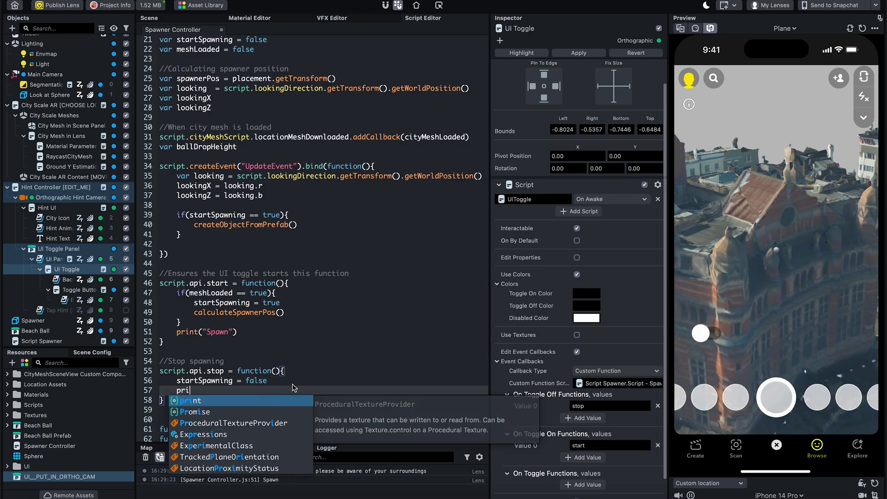
pyautogui.write('nt()op Sp')
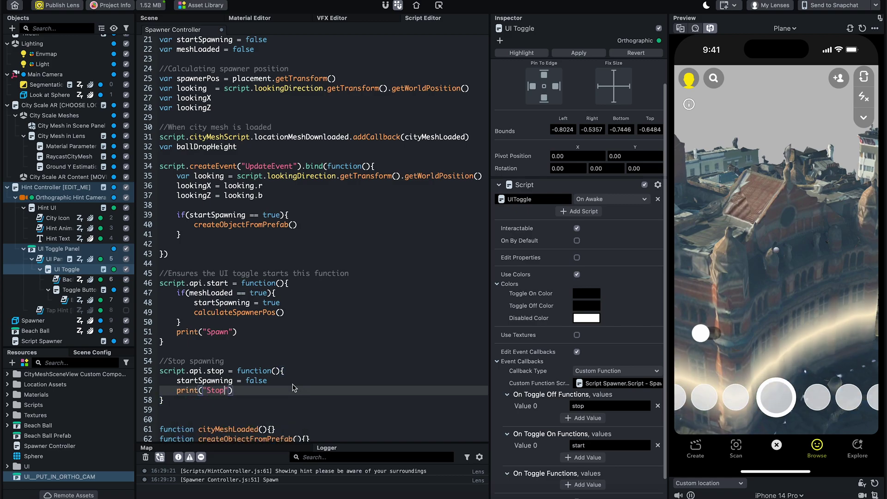
pyautogui.write('ng')
pyautogui.hotkey('ctrl', 's')
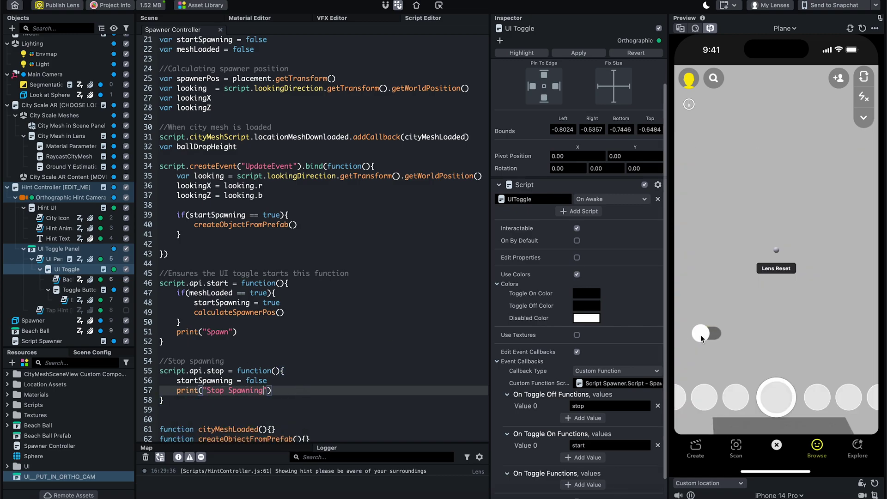
# Step: Toggle the preview switch on and off to check the Spawn and Stop Spawning logs
pyautogui.click(707, 336)
pyautogui.click(708, 336)
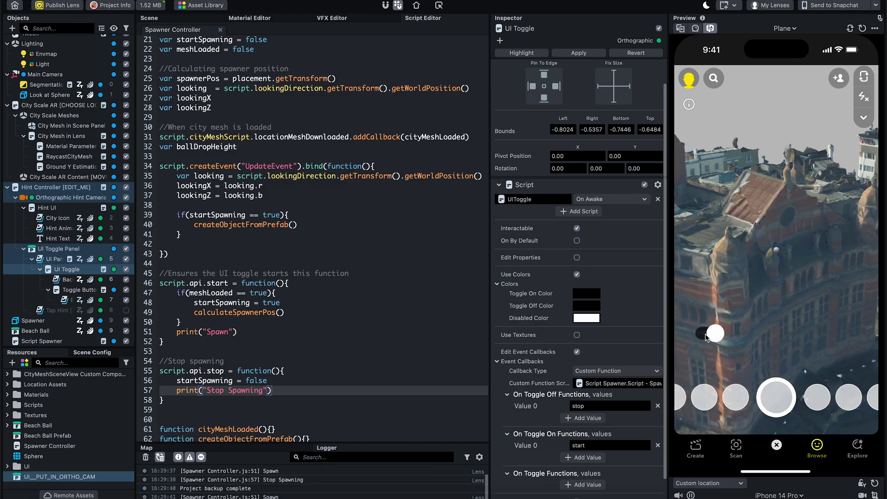
pyautogui.click(235, 392)
pyautogui.write('Called when the city mesh')
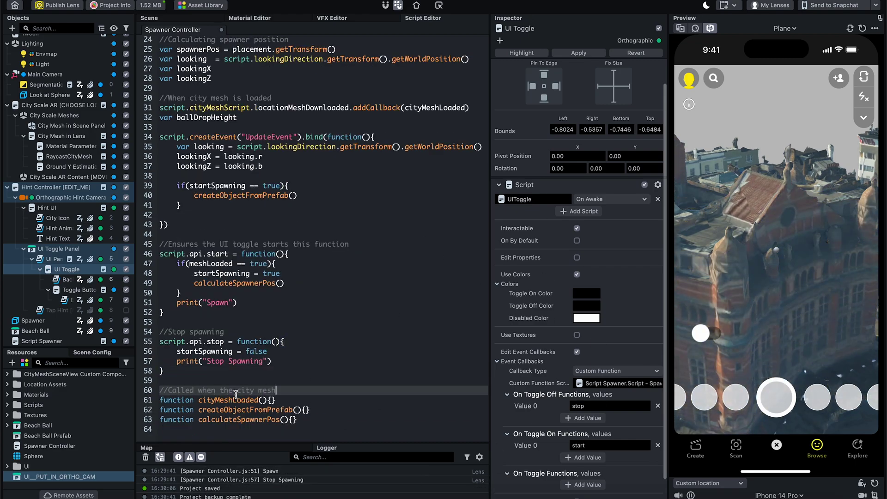
pyautogui.write(' has been fully loaded')
# Step: Add a tileInfo parameter to cityMeshLoaded and lay out its function body
pyautogui.press('Down')
pyautogui.press('Return')
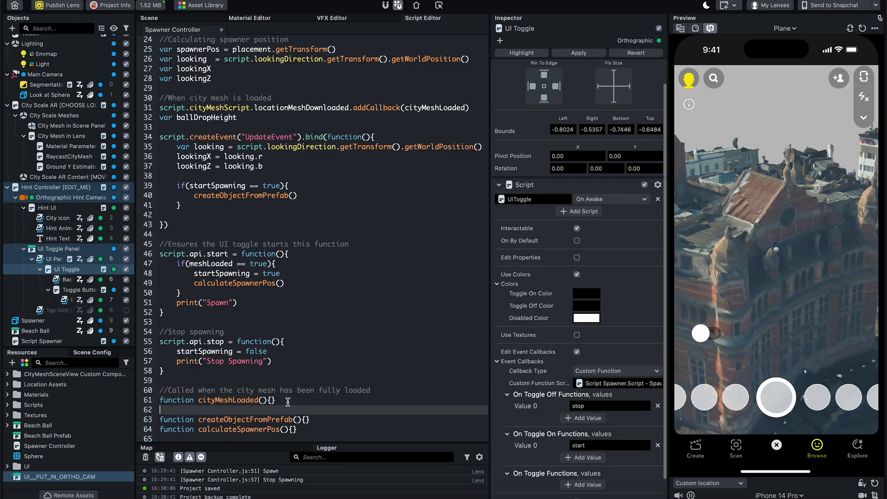
pyautogui.press('Return')
pyautogui.press('Up')
pyautogui.press('Up')
pyautogui.press('End')
pyautogui.press('Left')
pyautogui.press('Return')
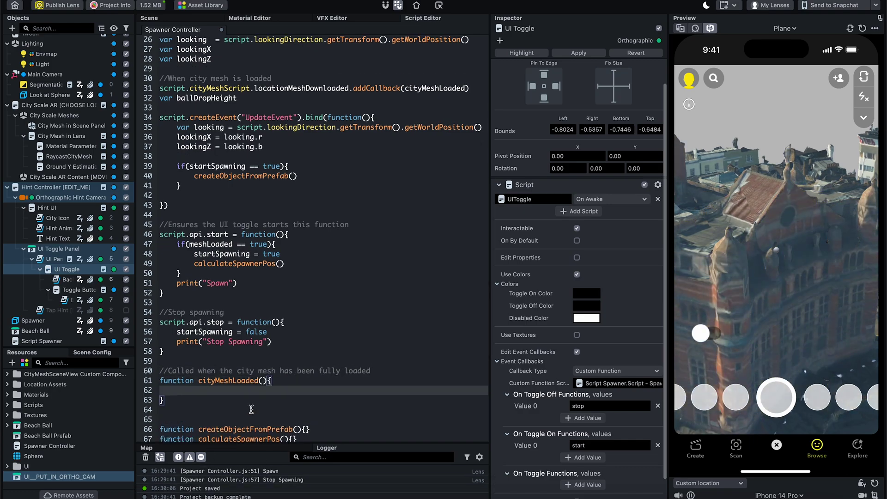
pyautogui.write('ballDropHeight = tile')
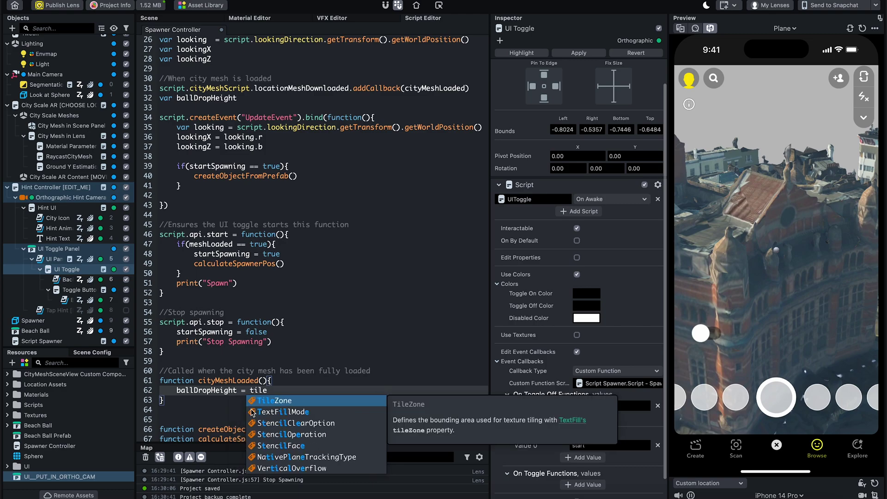
pyautogui.write('Info')
pyautogui.press('Up')
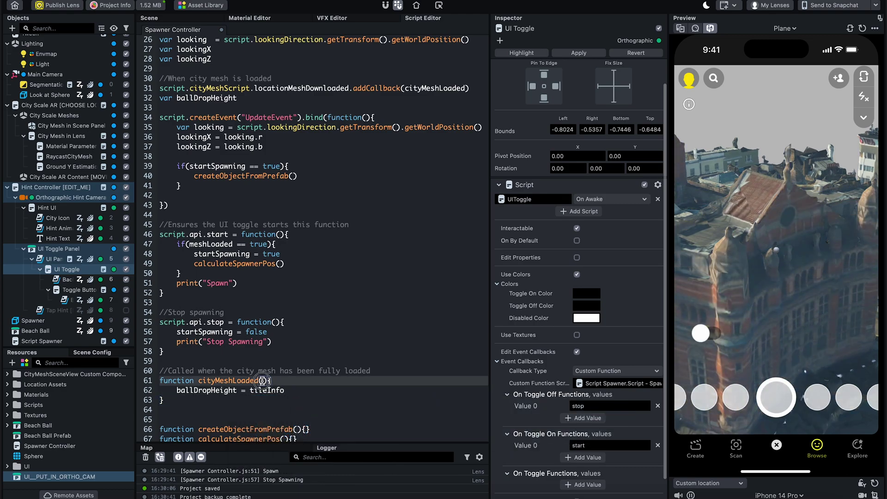
pyautogui.write('tileInfo')
# Step: Set ballDropHeight from worldAabbMax and meshLoaded to true, call calculateSpawnerPos, and save
pyautogui.click(284, 391)
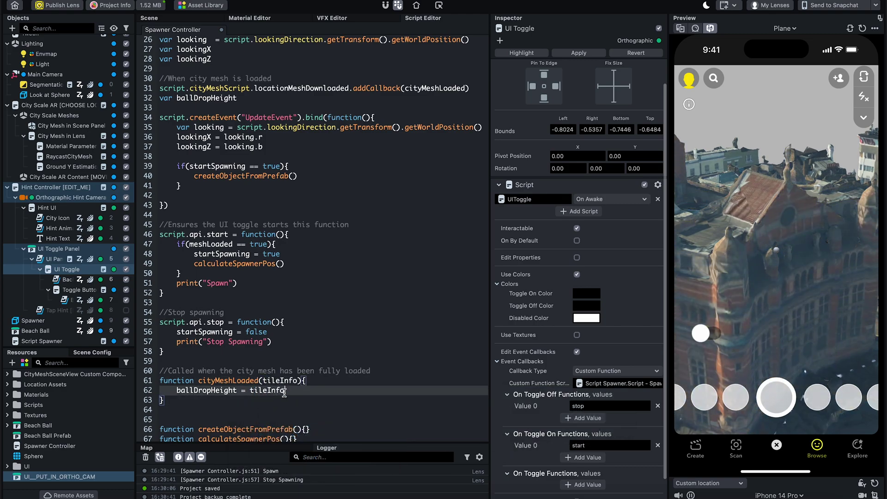
pyautogui.write('.renderMeshVis')
pyautogui.write('ual.')
pyautogui.write('worl')
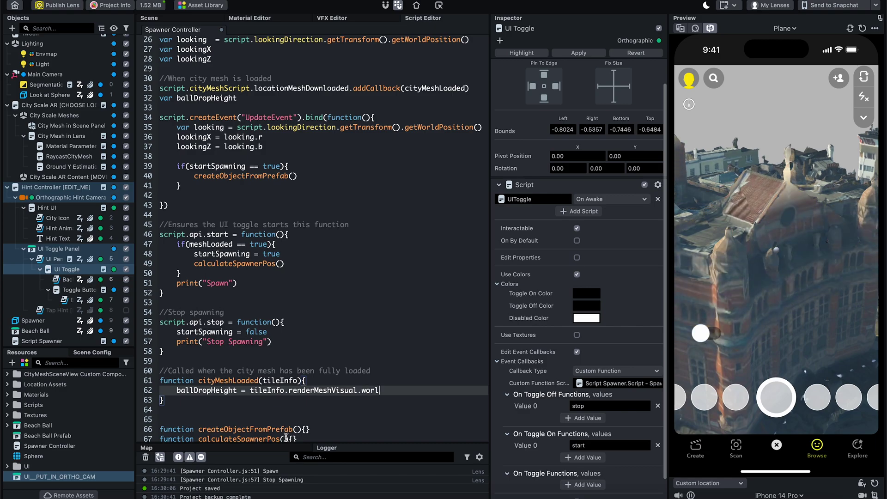
pyautogui.write('dAabbMax')
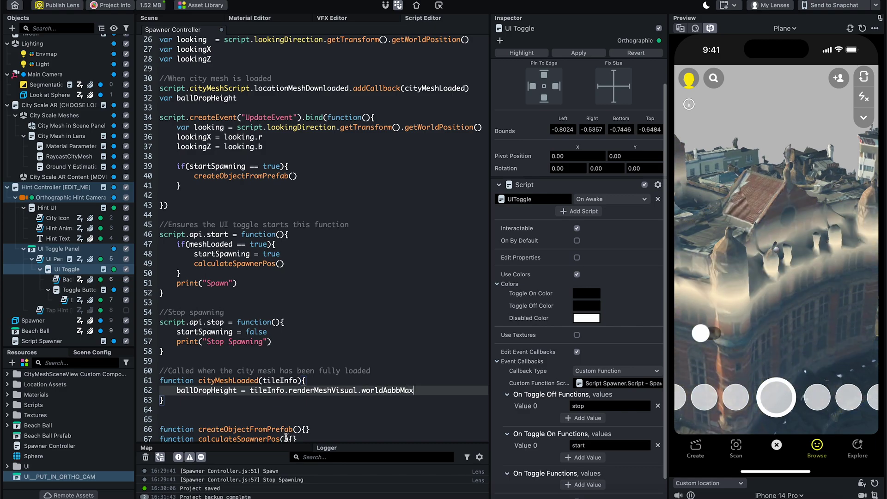
pyautogui.write('()')
pyautogui.press('Return')
pyautogui.write('meshLoade')
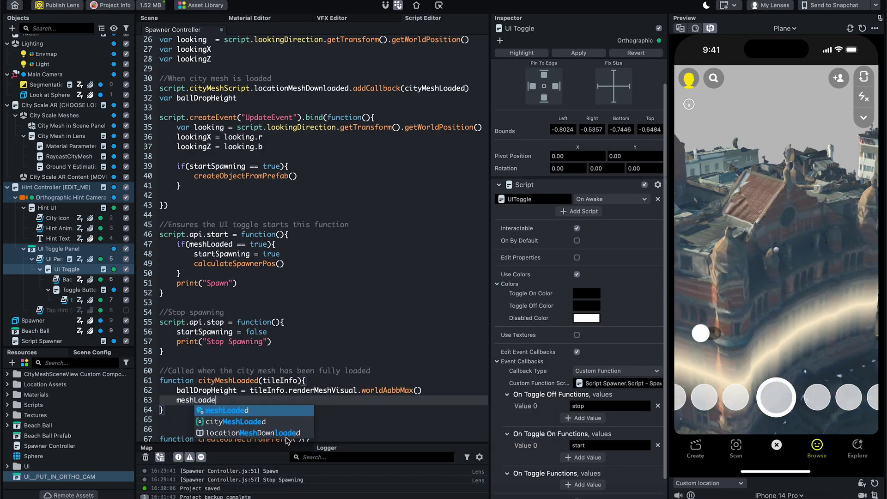
pyautogui.write('d = true')
pyautogui.press('Return')
pyautogui.scroll(-2, 285, 430)
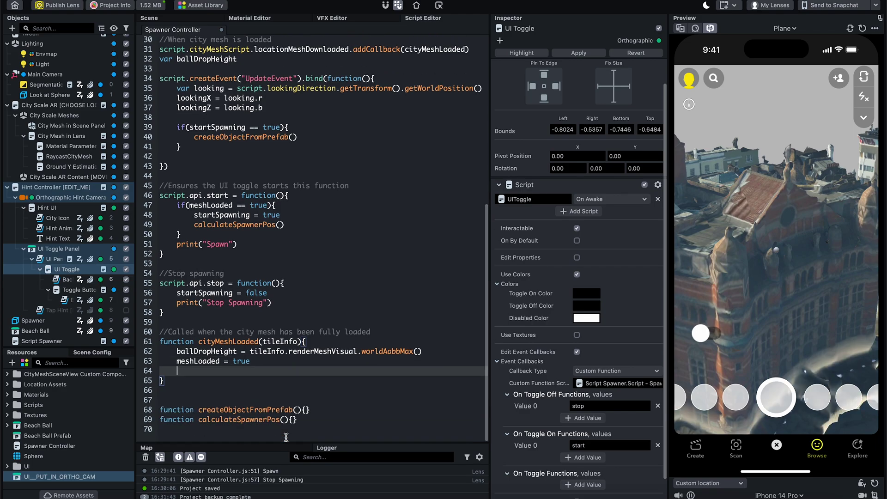
pyautogui.moveTo(297, 420); pyautogui.dragTo(198, 419)
pyautogui.click(230, 375)
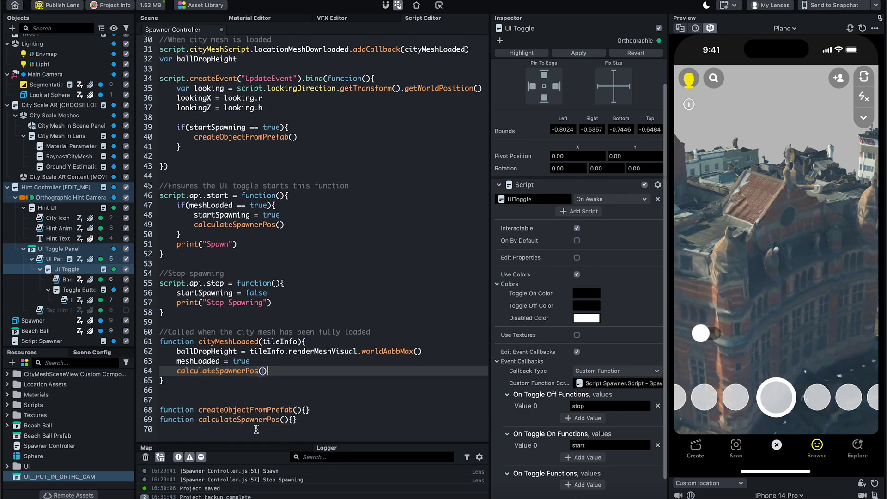
pyautogui.hotkey('ctrl', 's')
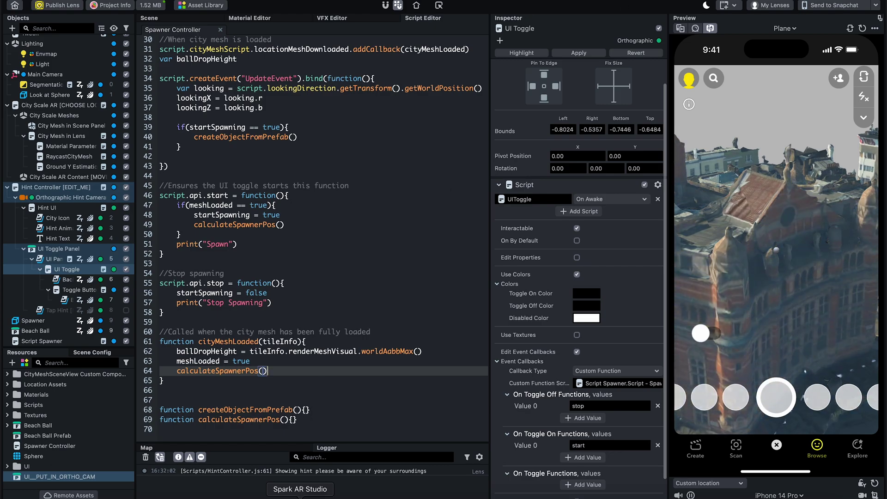
pyautogui.click(296, 409)
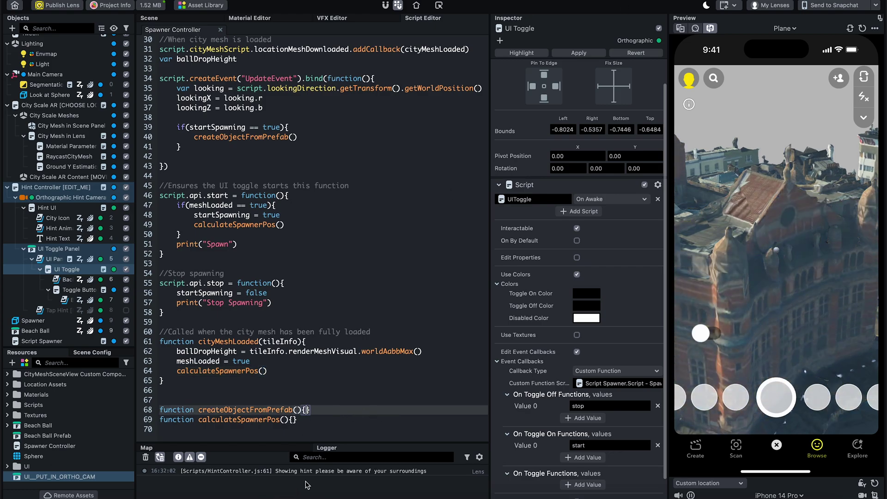
# Step: Have createObjectFromPrefab instantiate the prefab under script.spawner and return it, else undefined; save
pyautogui.press('Return')
pyautogui.write('if(prefab')
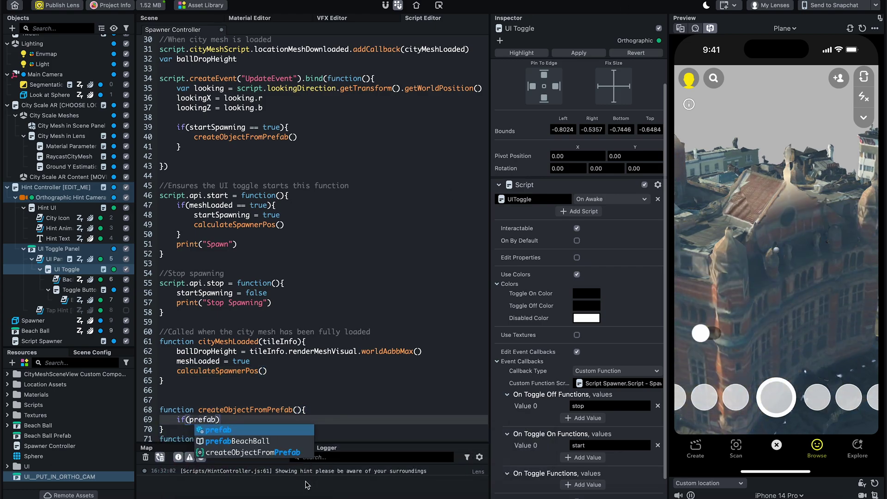
pyautogui.write('){')
pyautogui.press('Return')
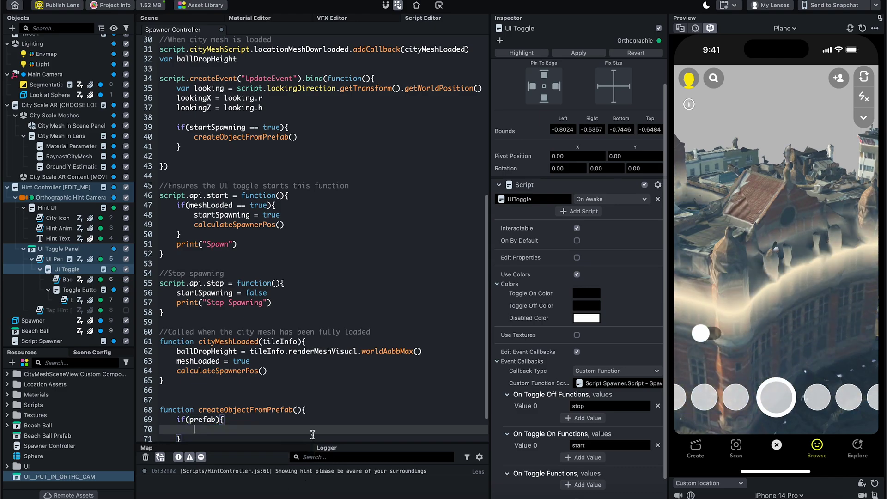
pyautogui.write('varinstanceO')
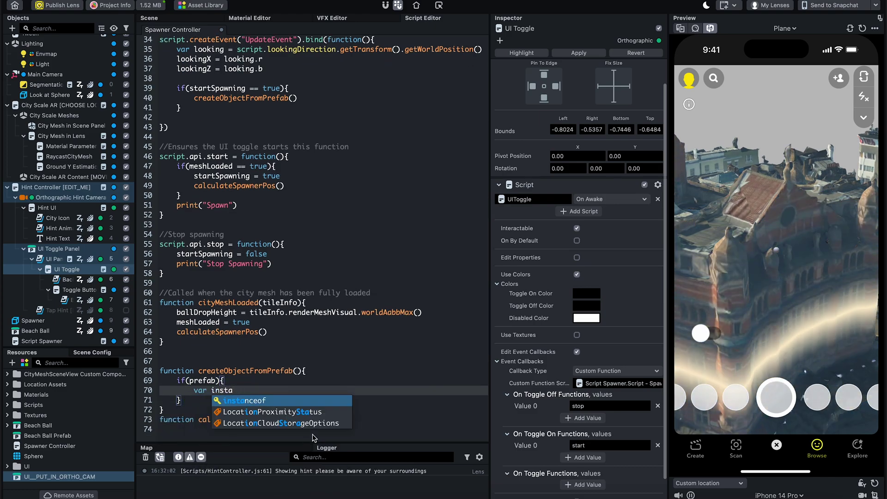
pyautogui.write('bject = prefab')
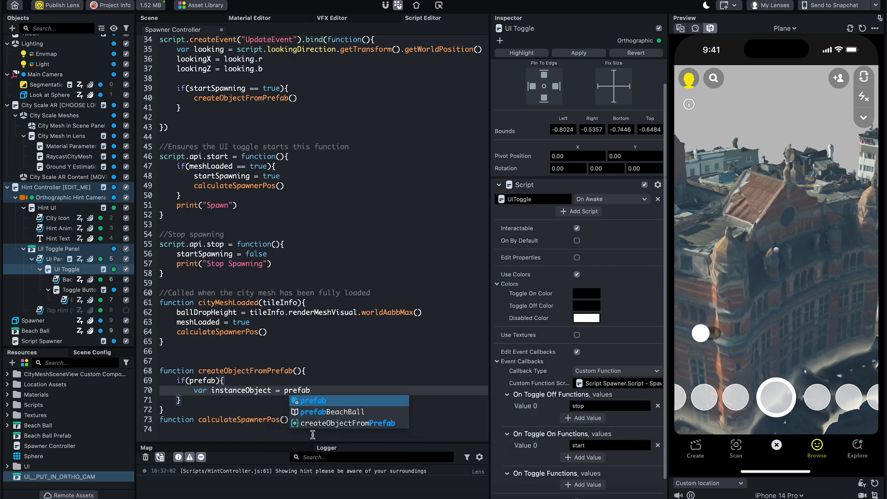
pyautogui.write('.ins')
pyautogui.press('Return')
pyautogui.write('(script')
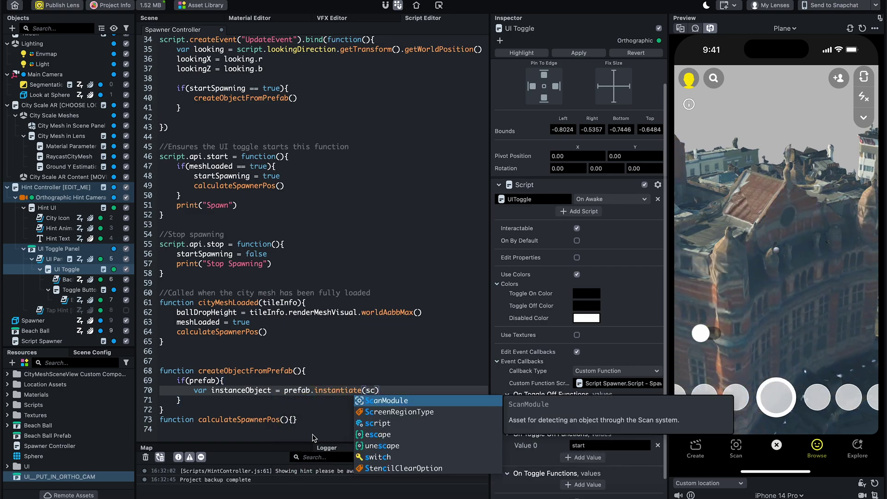
pyautogui.write('.S')
pyautogui.press('Return')
pyautogui.press('Right')
pyautogui.press('Return')
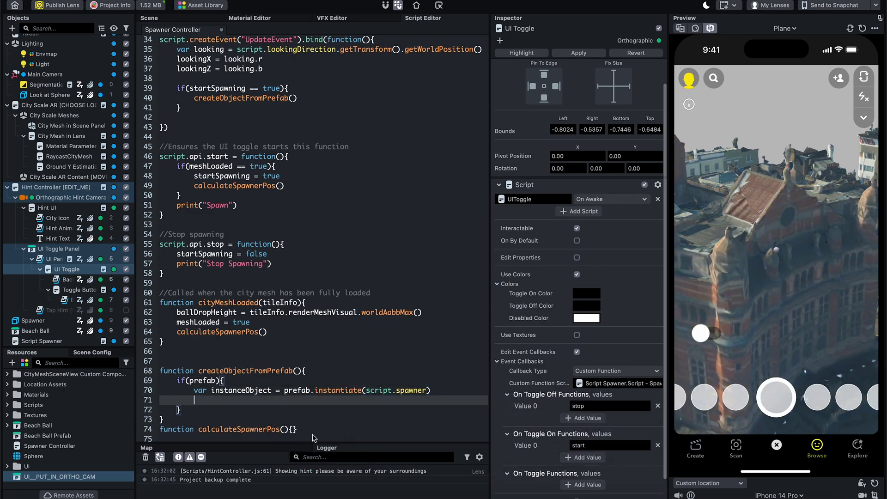
pyautogui.write('return instanceObject')
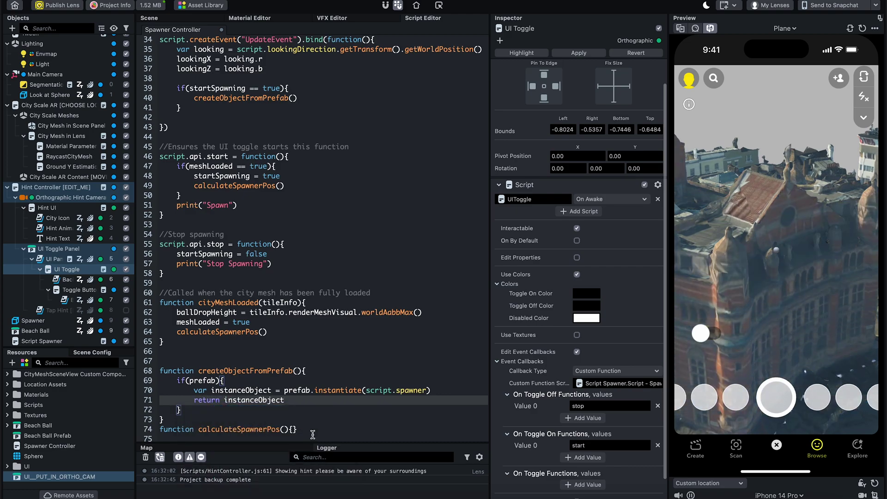
pyautogui.write(';')
pyautogui.click(228, 410)
pyautogui.press('Return')
pyautogui.write('else')
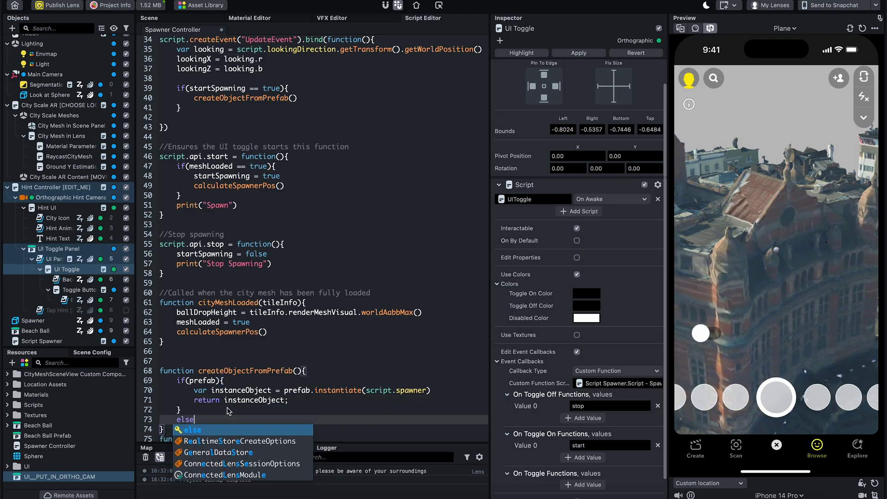
pyautogui.write('{')
pyautogui.press('Return')
pyautogui.write('return und')
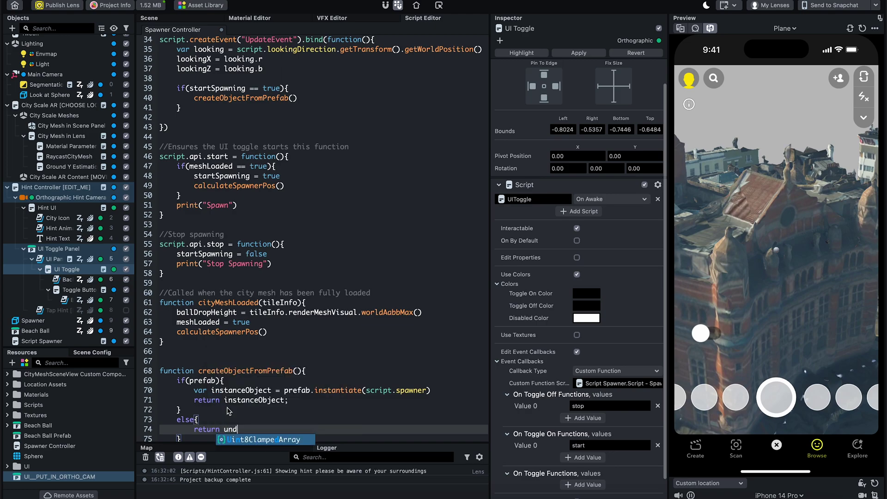
pyautogui.write('efined;')
pyautogui.hotkey('ctrl', 's')
pyautogui.scroll(-2, 208, 396)
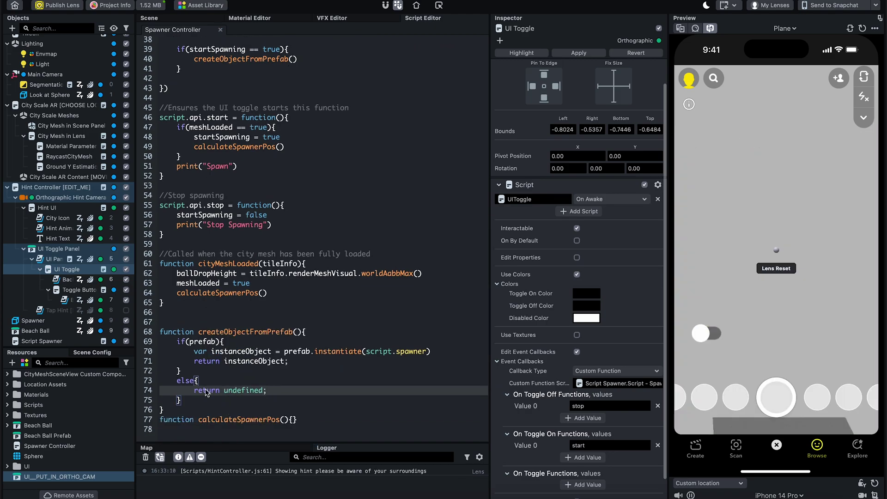
# Step: Call spawnerPos.setWorldPosition with lookingX, ballDropHeight and lookingZ in calculateSpawnerPos, then save
pyautogui.click(291, 419)
pyautogui.press('Return')
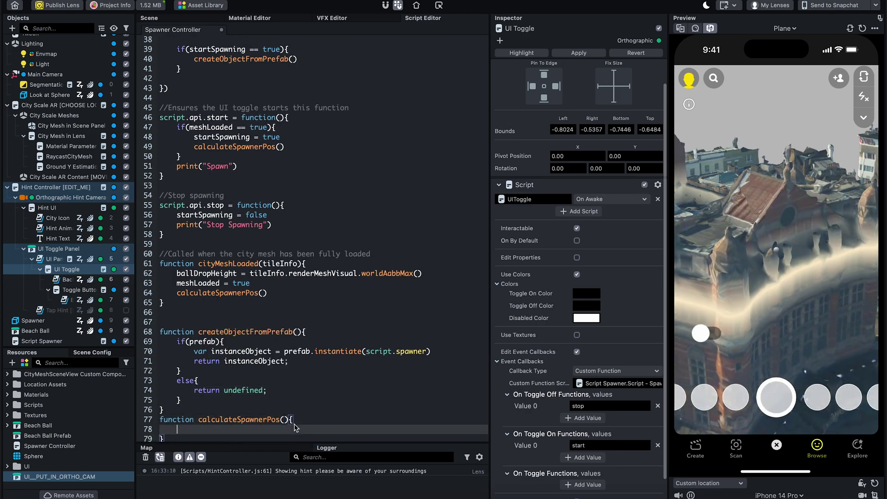
pyautogui.write('spa')
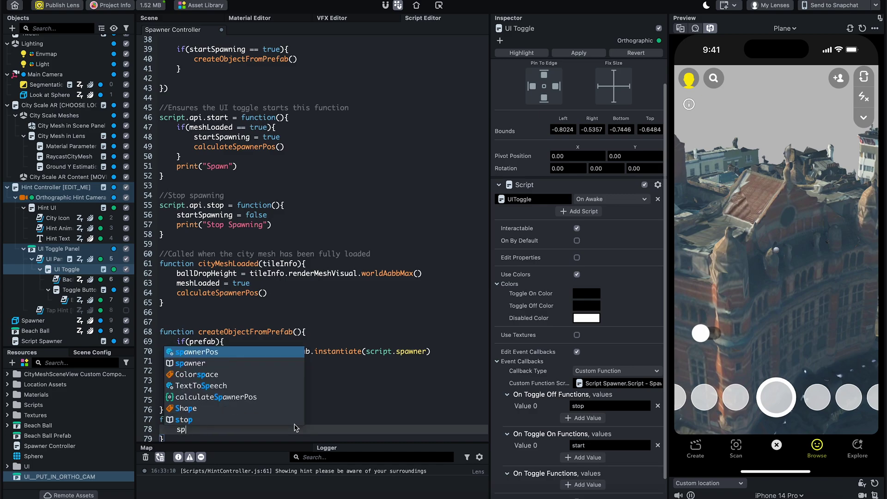
pyautogui.press('Tab')
pyautogui.write('.set')
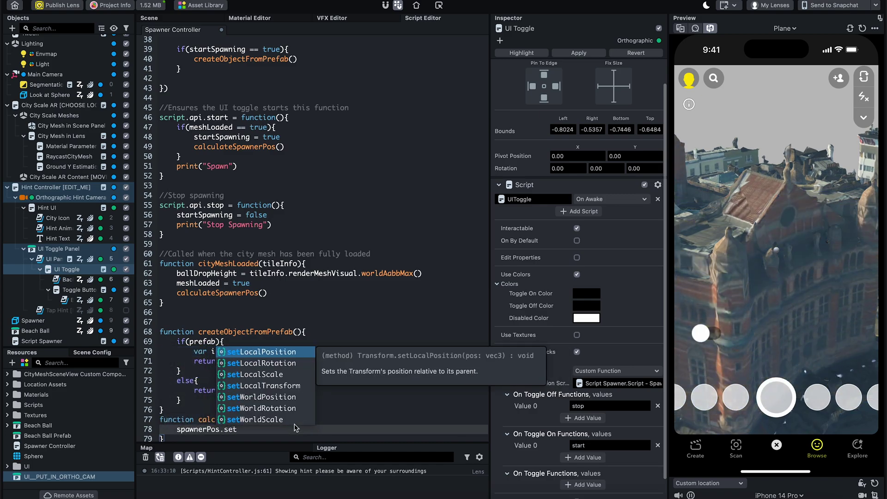
pyautogui.press('Down')
pyautogui.press('Down')
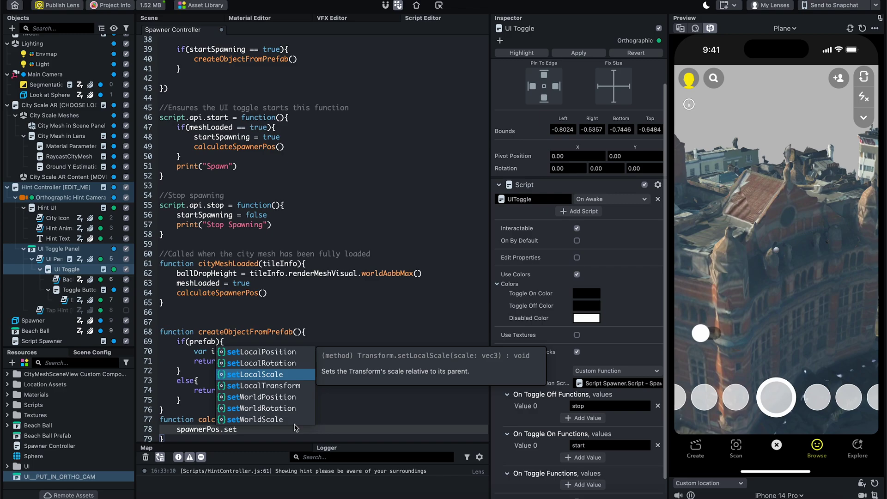
pyautogui.press('Down')
pyautogui.press('Down')
pyautogui.press('Return')
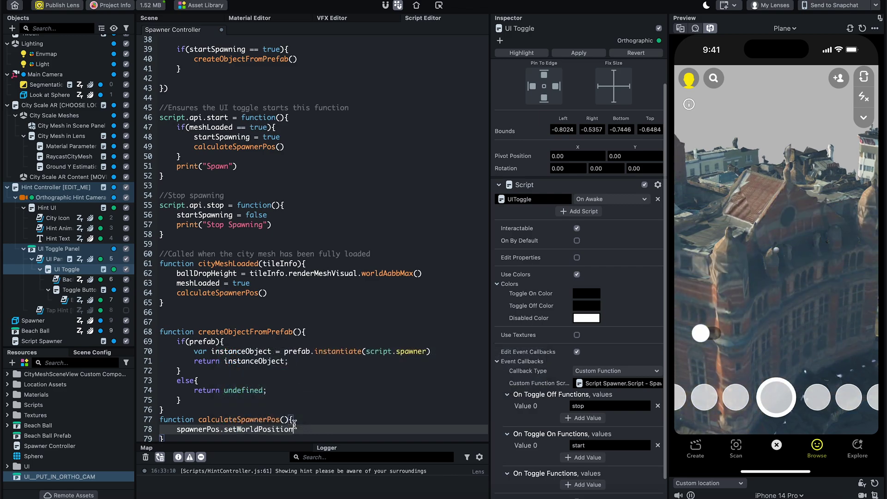
pyautogui.write('new v')
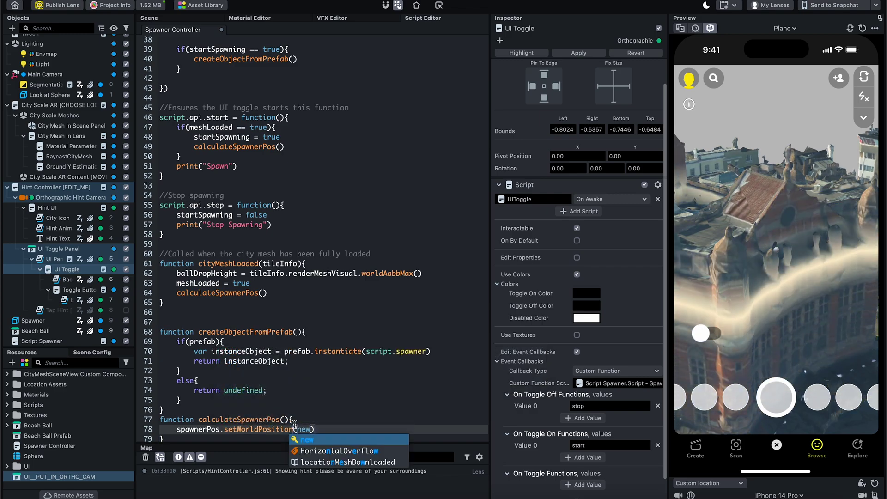
pyautogui.write('ec3(')
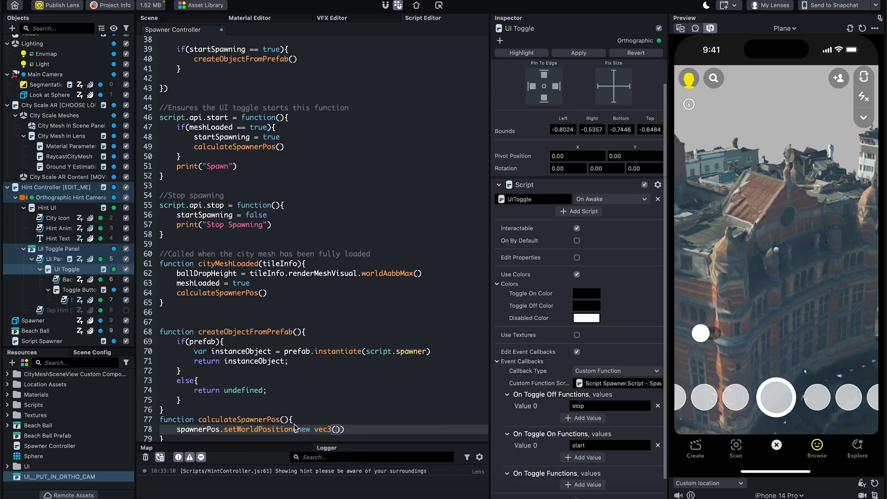
pyautogui.write('lookingX,')
pyautogui.write('ballDropHeight')
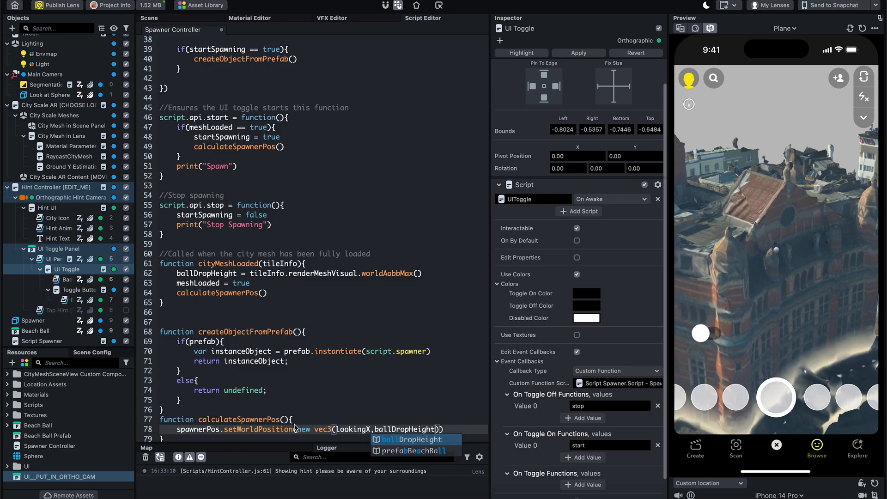
pyautogui.press('Return')
pyautogui.write(',g')
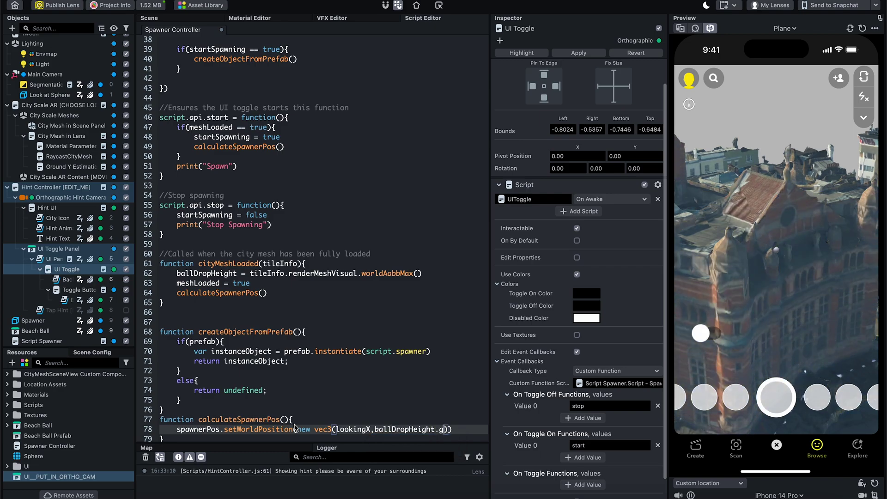
pyautogui.write('l')
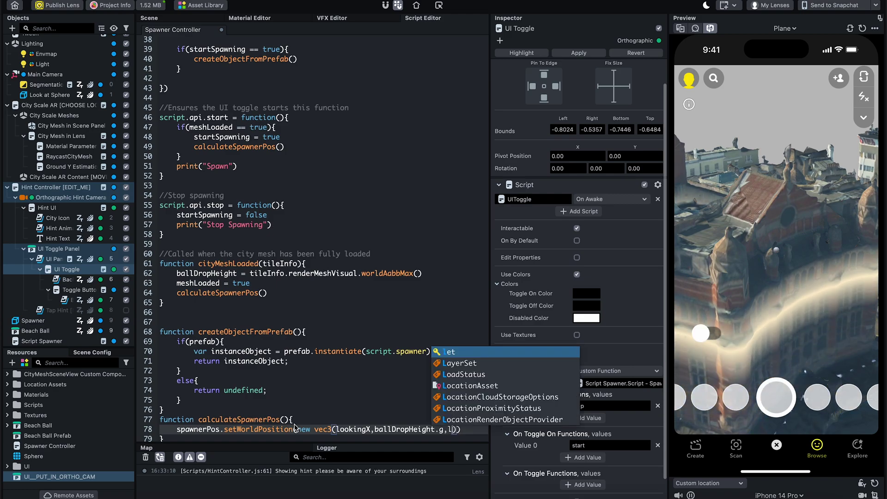
pyautogui.write('ooki')
pyautogui.press('Down')
pyautogui.press('Down')
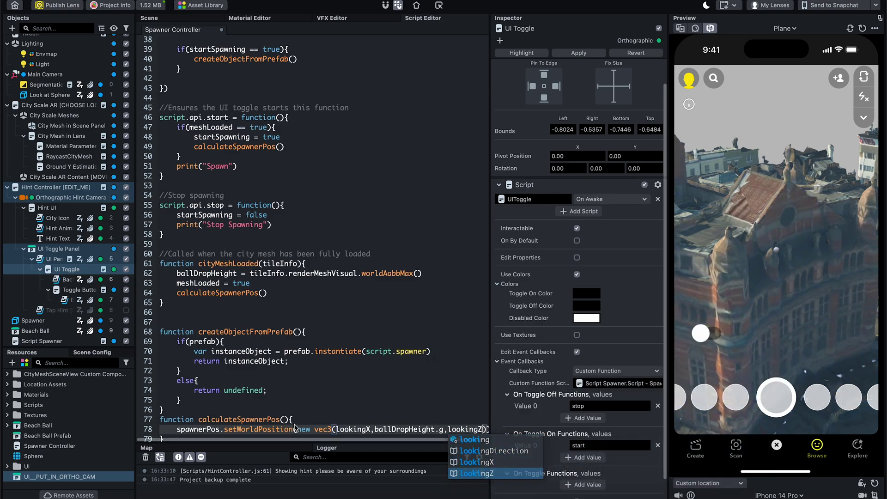
pyautogui.press('Return')
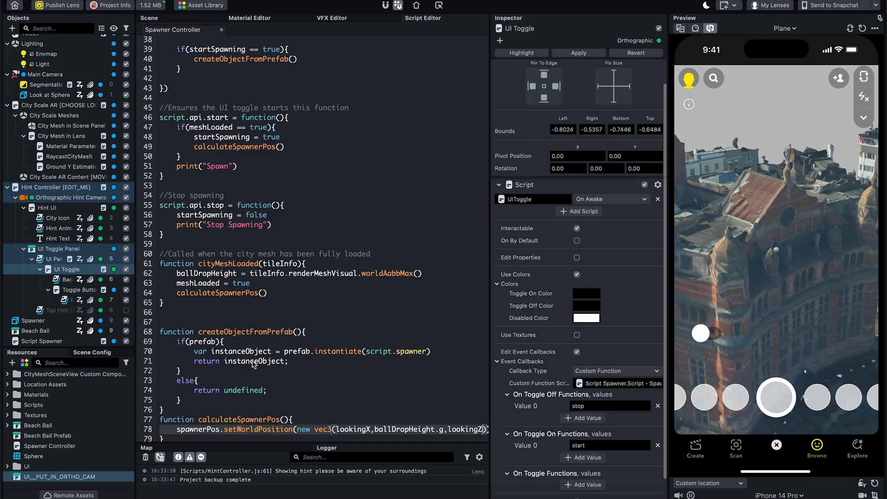
pyautogui.scroll(-1, 292, 364)
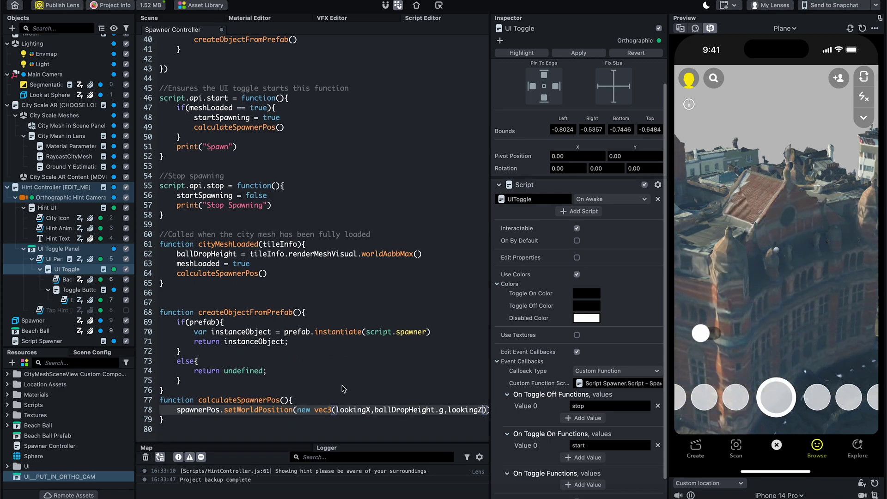
pyautogui.hotkey('ctrl', 's')
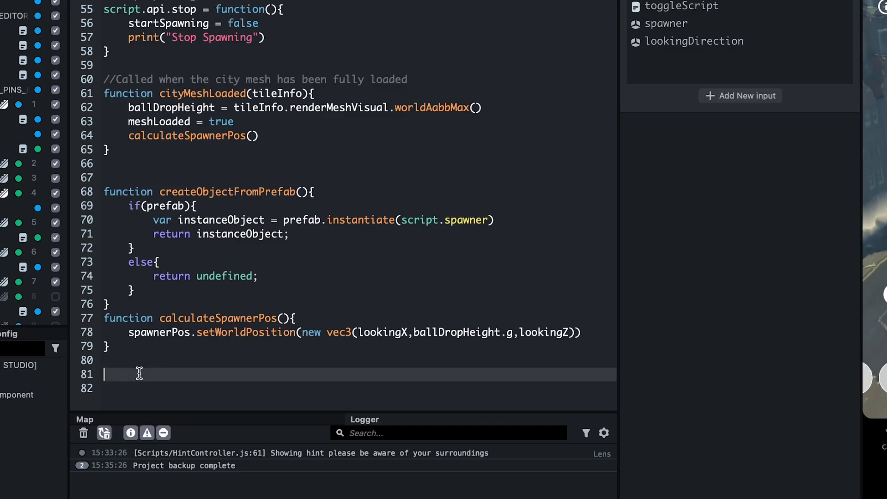
pyautogui.write('//When recording, UI')
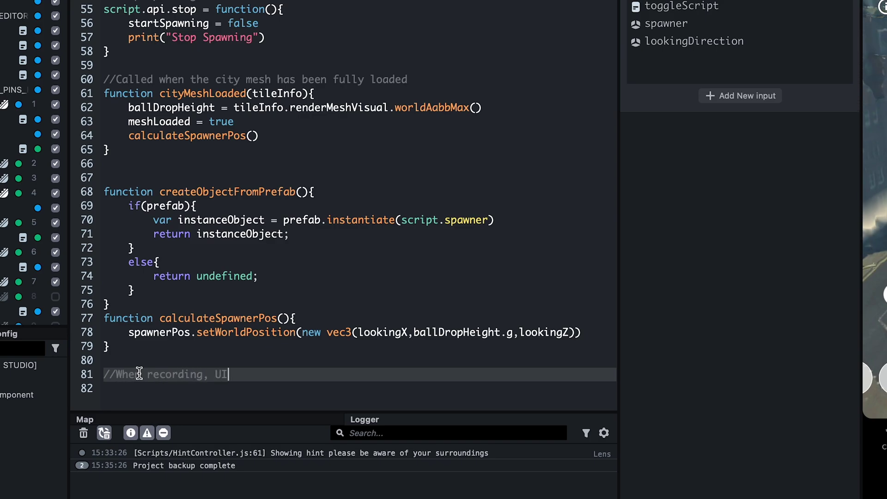
pyautogui.write(' is disabled fo')
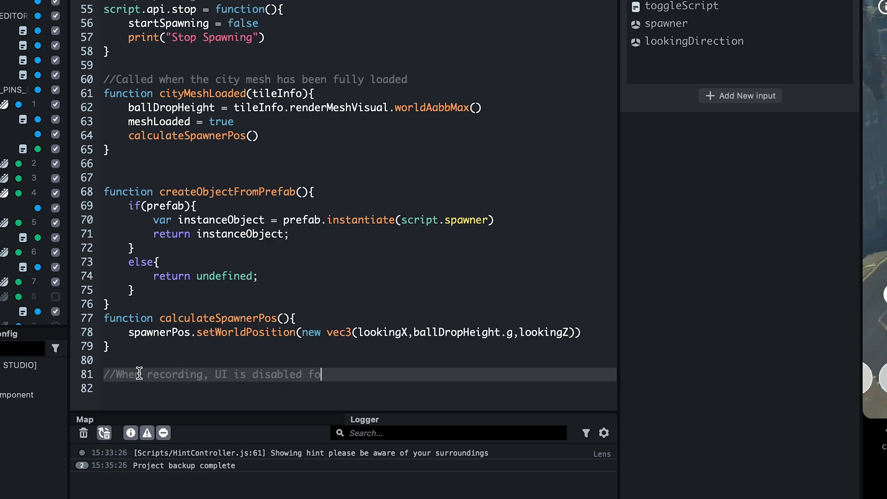
pyautogui.write('r better photos/')
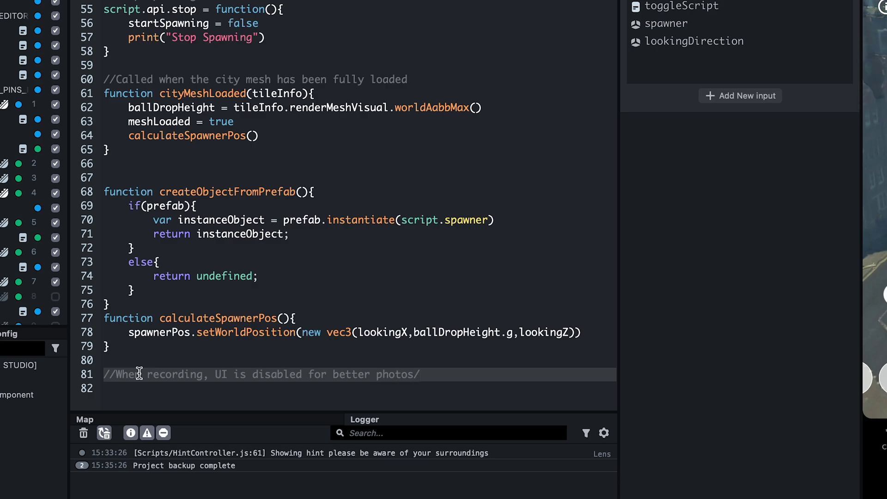
pyautogui.write('s')
# Step: Bind SnapRecordStartEvent to loop over uiElements and set each enabled to false
pyautogui.press('Return')
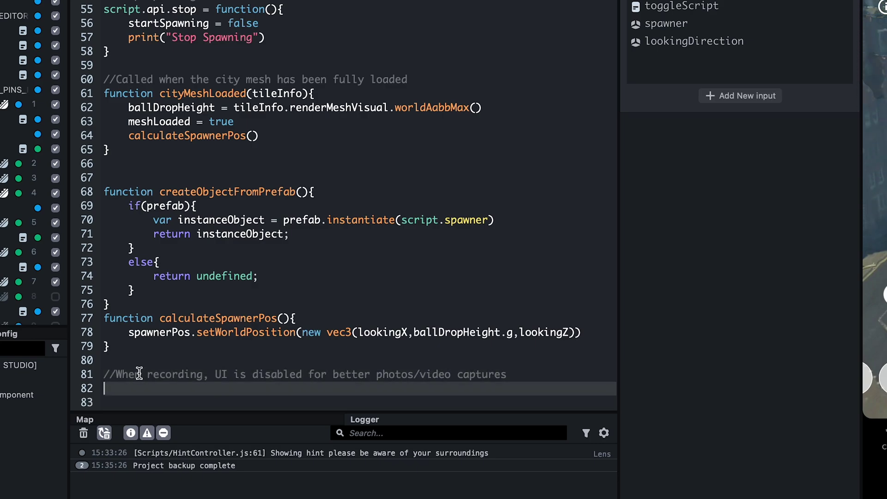
pyautogui.write('script.cre')
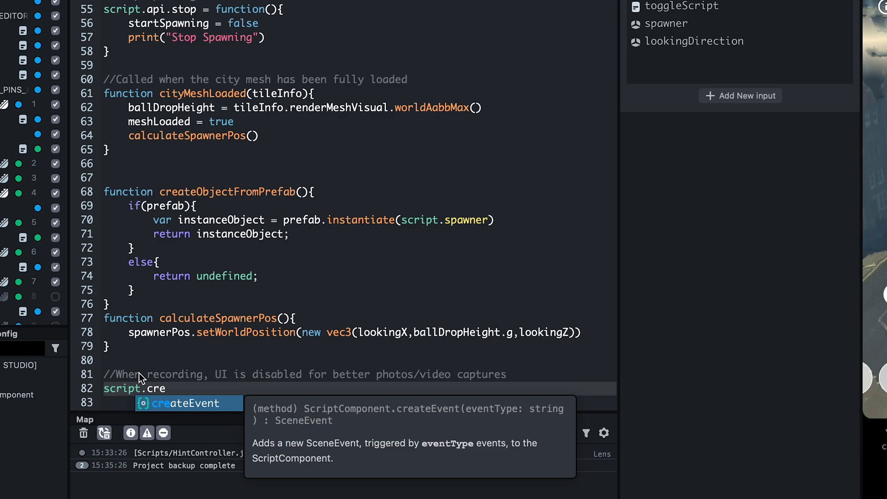
pyautogui.press('Return')
pyautogui.write('"Snap')
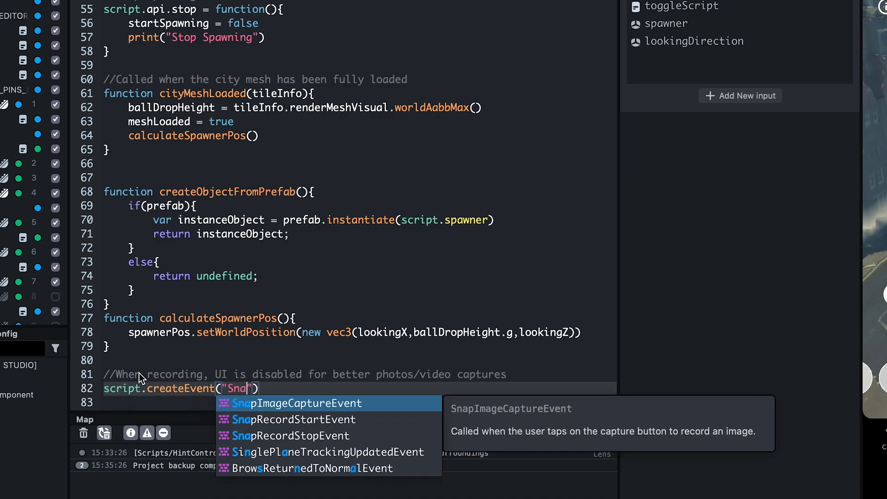
pyautogui.press('Down')
pyautogui.press('Return')
pyautogui.write('.')
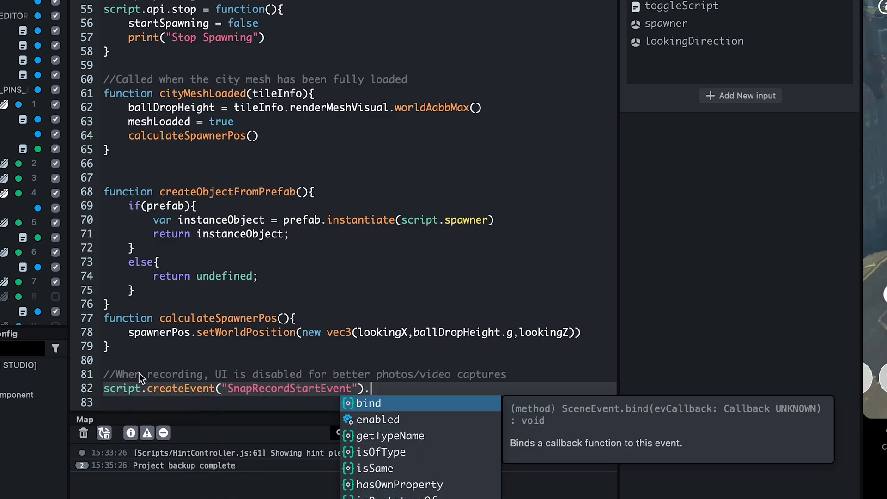
pyautogui.write('bind(functio')
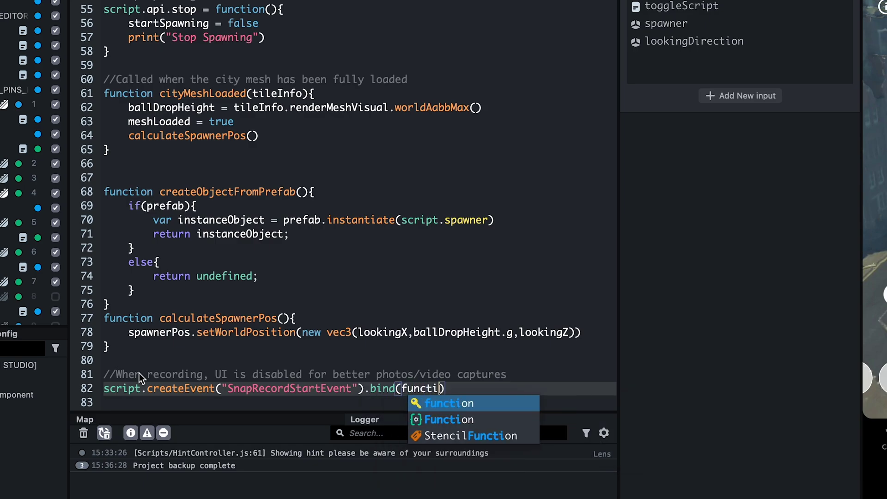
pyautogui.write('n()')
pyautogui.write('{')
pyautogui.press('Return')
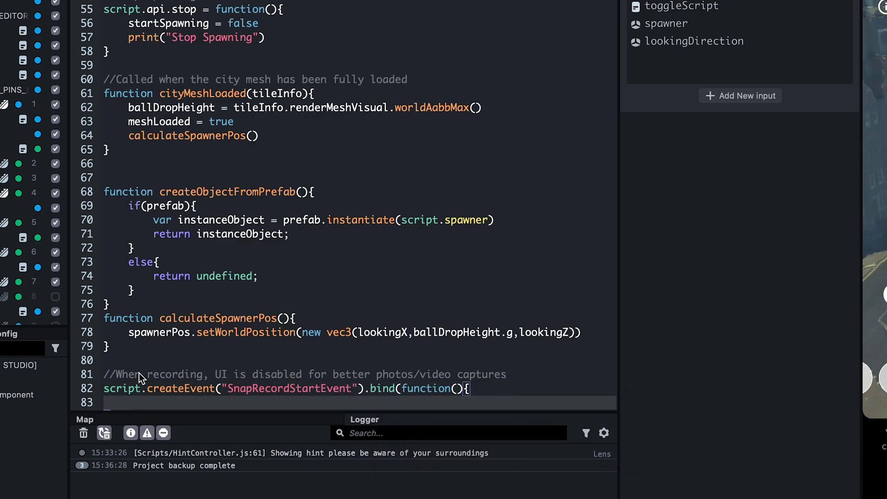
pyautogui.write('for (')
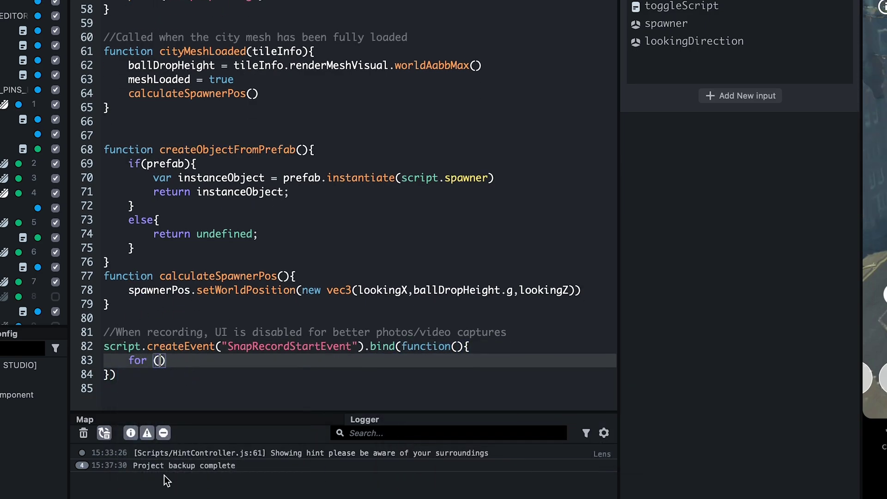
pyautogui.write('var i=0; ')
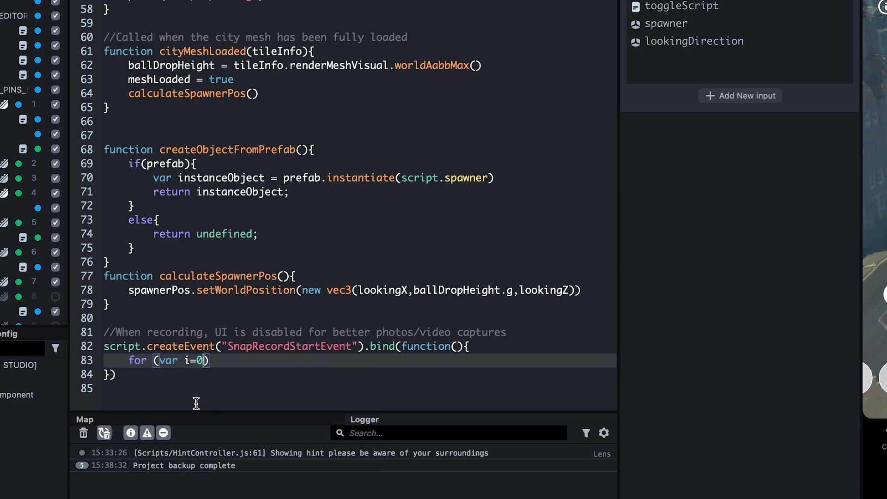
pyautogui.write('i')
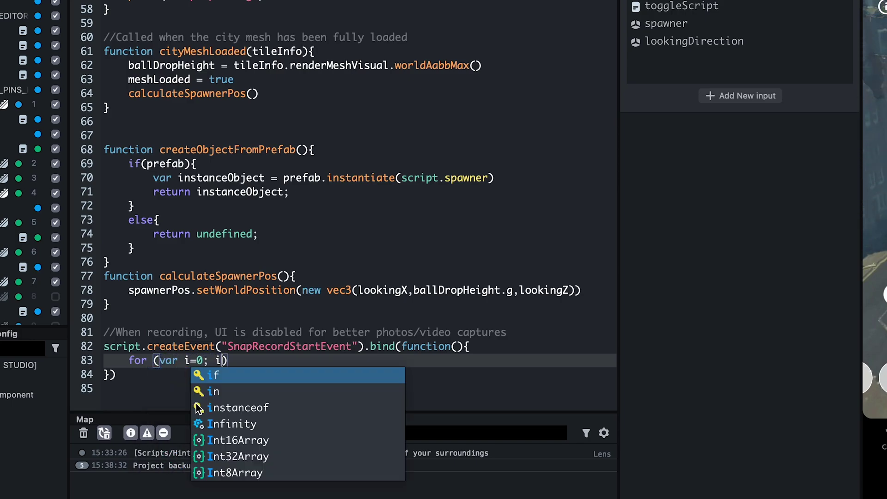
pyautogui.write(' < script.uiElements')
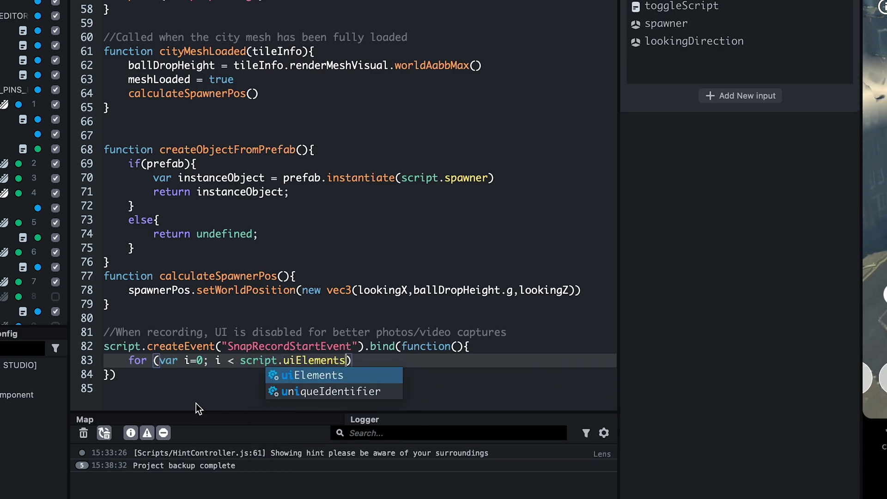
pyautogui.write('.le')
pyautogui.press('Return')
pyautogui.write(', i++)')
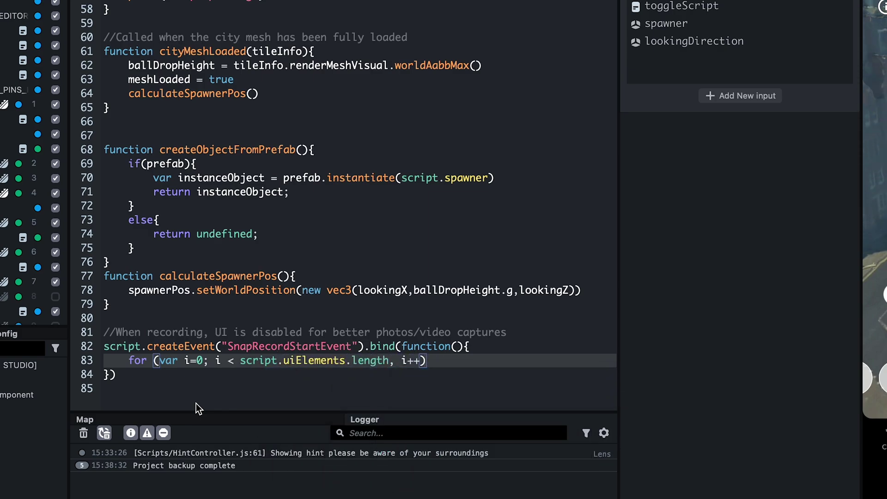
pyautogui.write('{')
pyautogui.press('Return')
pyautogui.write('script.ui')
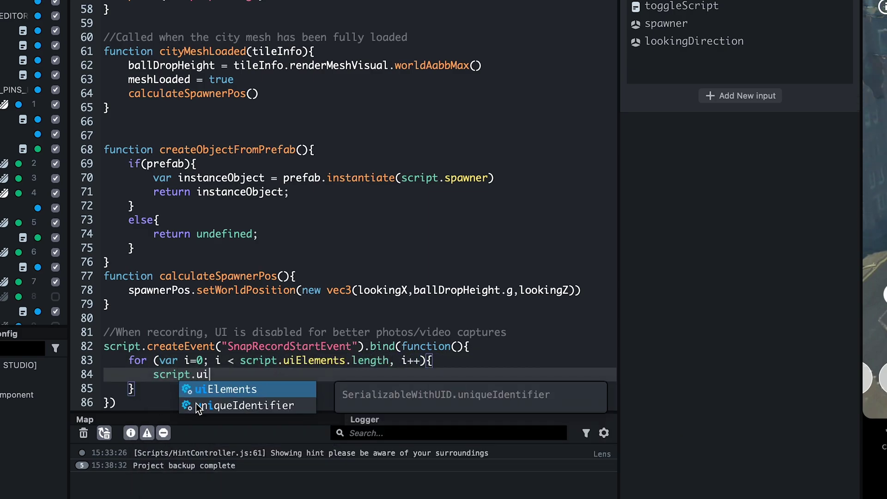
pyautogui.press('Return')
pyautogui.write('[i].')
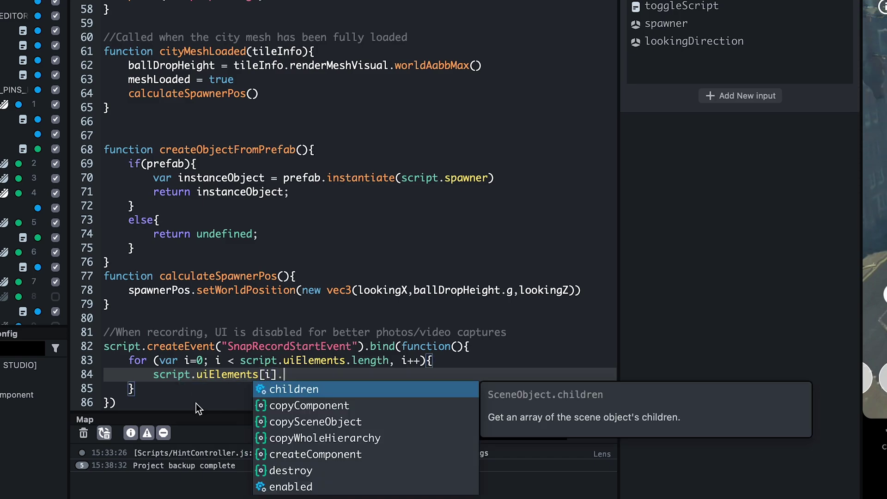
pyautogui.write('enabled = ')
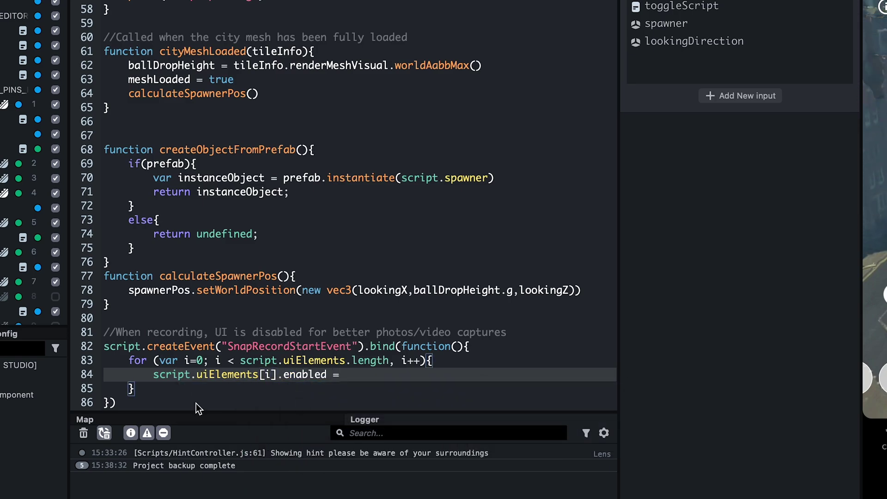
pyautogui.write('false')
# Step: Duplicate the handler as SnapRecordStopEvent setting uiElements enabled to true, and save
pyautogui.moveTo(196, 404); pyautogui.dragTo(79, 349)
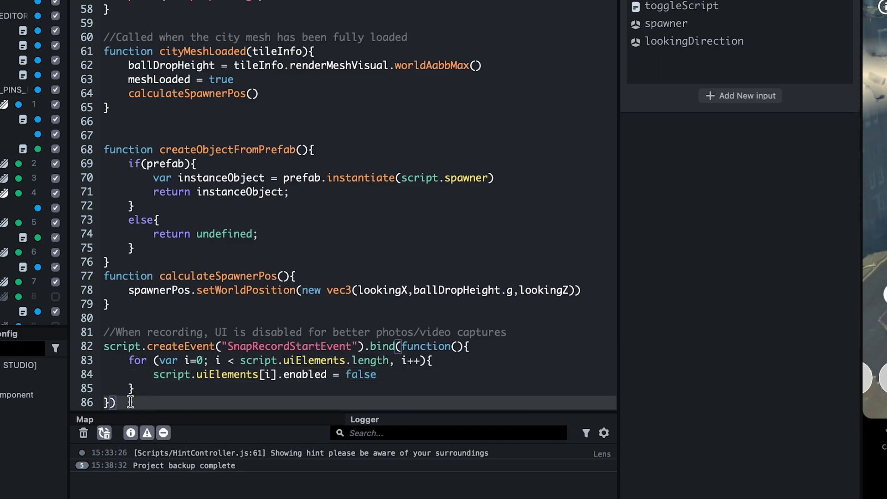
pyautogui.hotkey('ctrl', 'c')
pyautogui.click(140, 402)
pyautogui.press('Return')
pyautogui.press('Return')
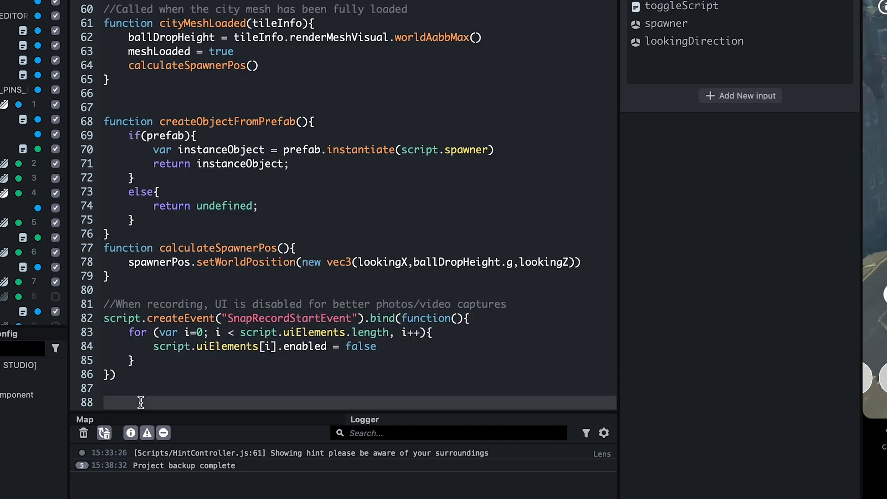
pyautogui.hotkey('ctrl', 'v')
pyautogui.moveTo(350, 347); pyautogui.dragTo(284, 347)
pyautogui.write('S')
pyautogui.press('Down')
pyautogui.press('Return')
pyautogui.click(323, 379)
pyautogui.click(381, 376)
pyautogui.press('BackSpace')
pyautogui.press('BackSpace')
pyautogui.press('BackSpace')
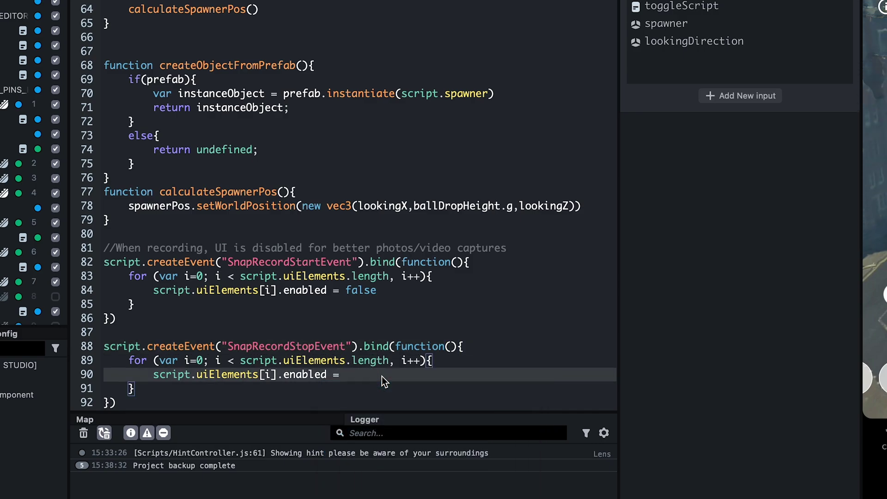
pyautogui.write('true')
pyautogui.press('Escape')
pyautogui.hotkey('ctrl', 's')
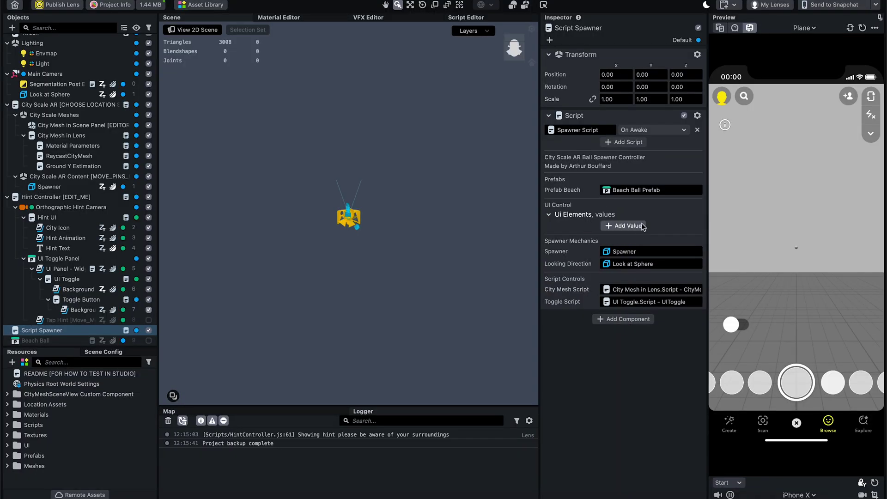
# Step: Add three Ui Elements entries and assign UI Panel and the two Background objects
pyautogui.click(633, 229)
pyautogui.click(633, 238)
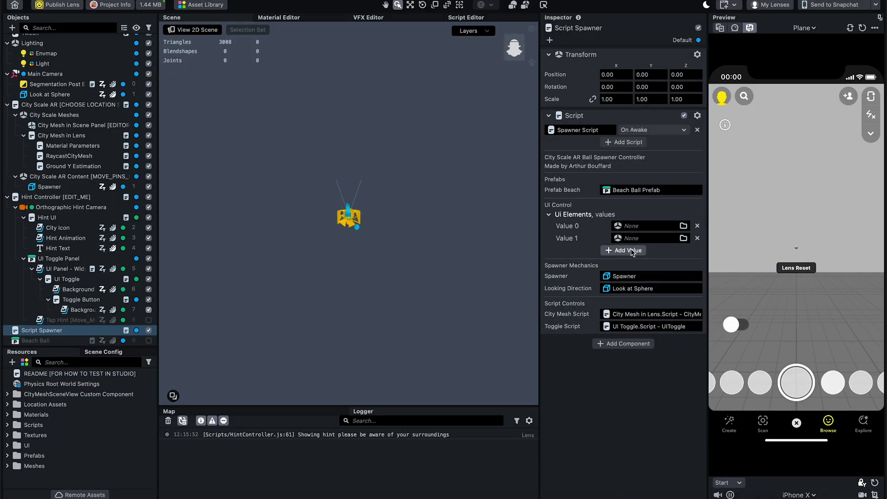
pyautogui.moveTo(66, 268); pyautogui.dragTo(320, 267)
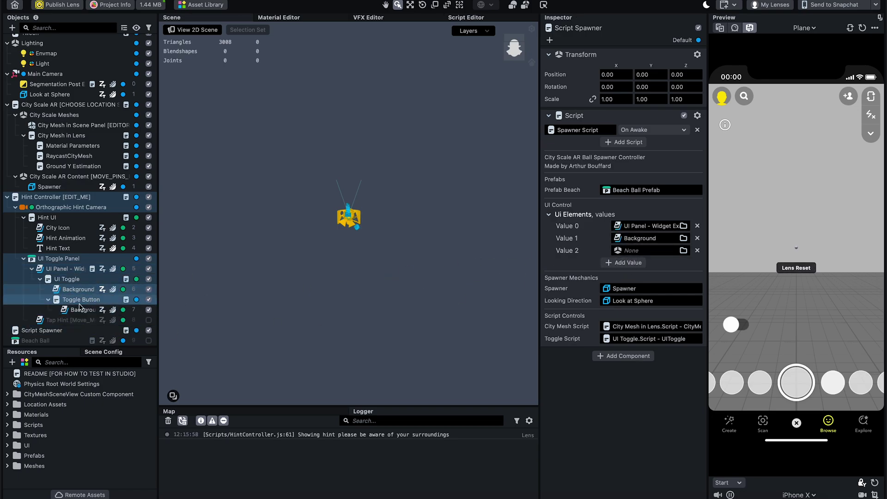
pyautogui.moveTo(81, 300); pyautogui.dragTo(222, 287)
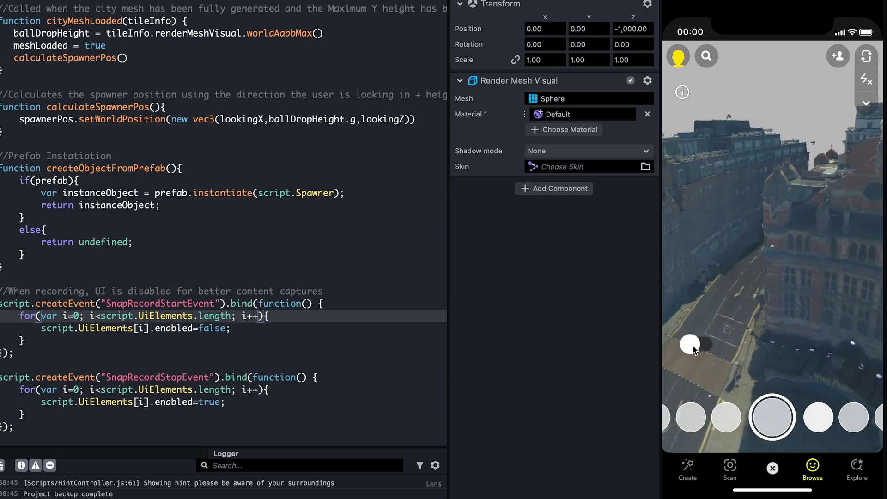
# Step: Toggle ball spawning and the lens UI in the preview, and rotate the view toward the buildings and street
pyautogui.click(692, 344)
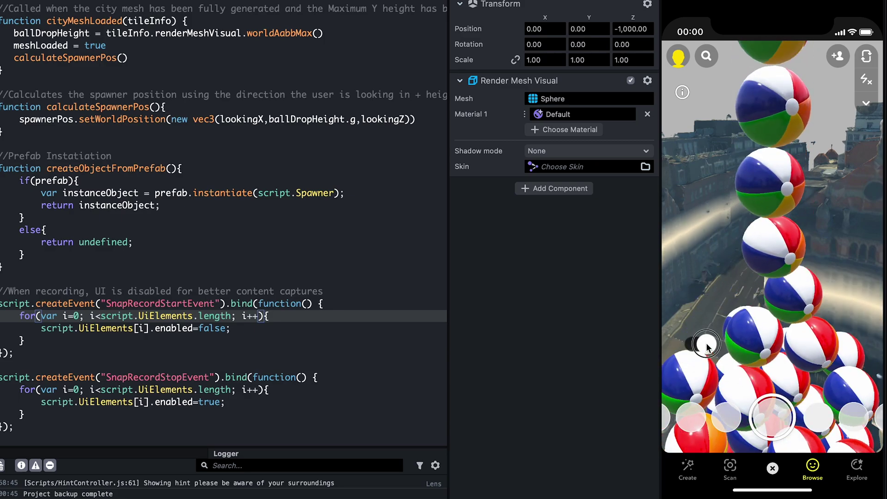
pyautogui.click(702, 344)
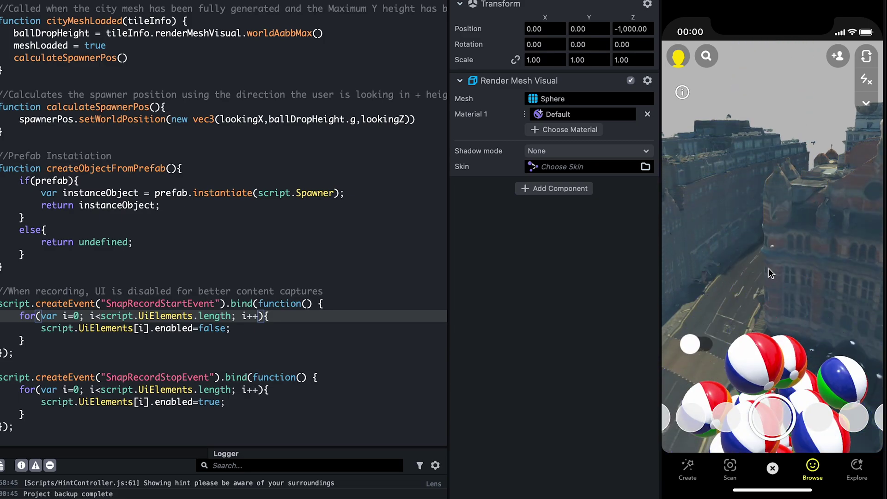
pyautogui.moveTo(769, 269); pyautogui.dragTo(803, 326)
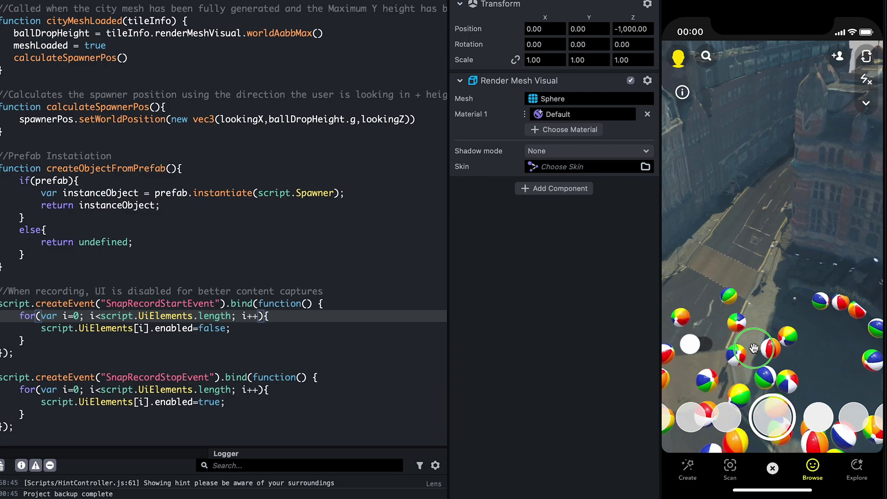
pyautogui.moveTo(799, 338); pyautogui.dragTo(673, 208)
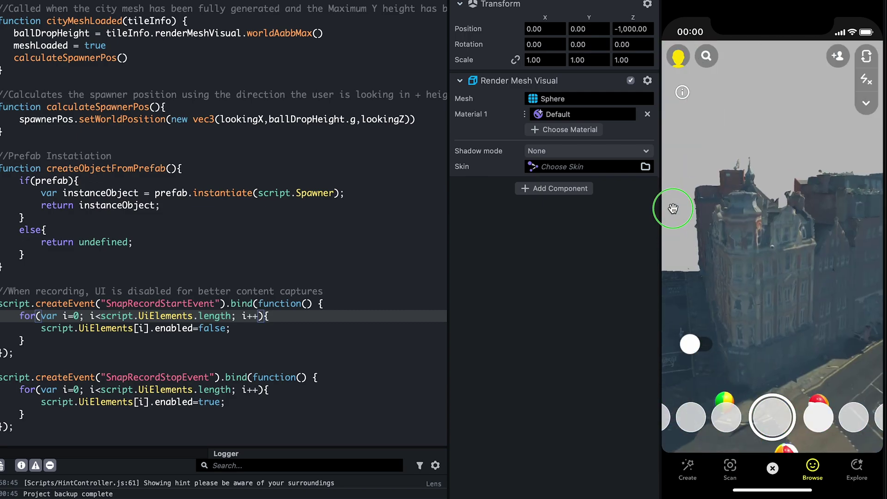
pyautogui.click(706, 347)
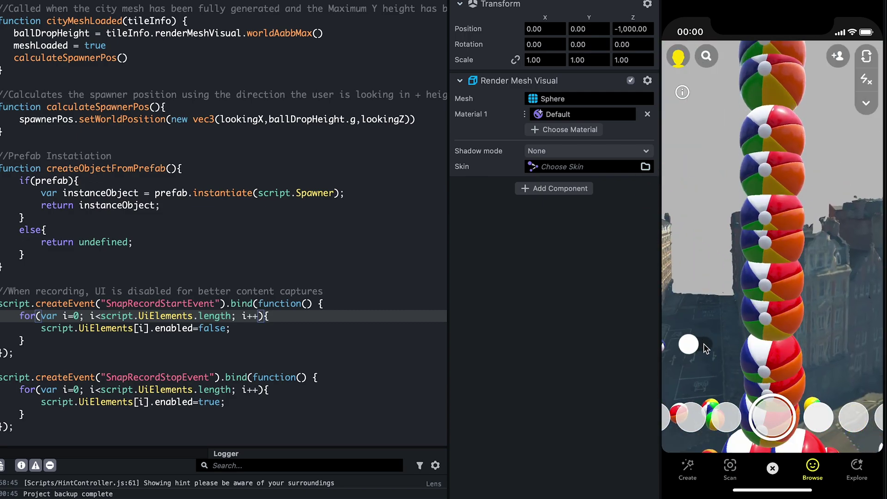
pyautogui.moveTo(769, 305)
pyautogui.mouseDown()
pyautogui.moveTo(792, 324)
pyautogui.moveTo(751, 403)
pyautogui.moveTo(778, 287)
pyautogui.moveTo(680, 290)
pyautogui.moveTo(693, 485)
pyautogui.moveTo(600, 451)
pyautogui.moveTo(566, 432)
pyautogui.moveTo(675, 270)
pyautogui.mouseUp()
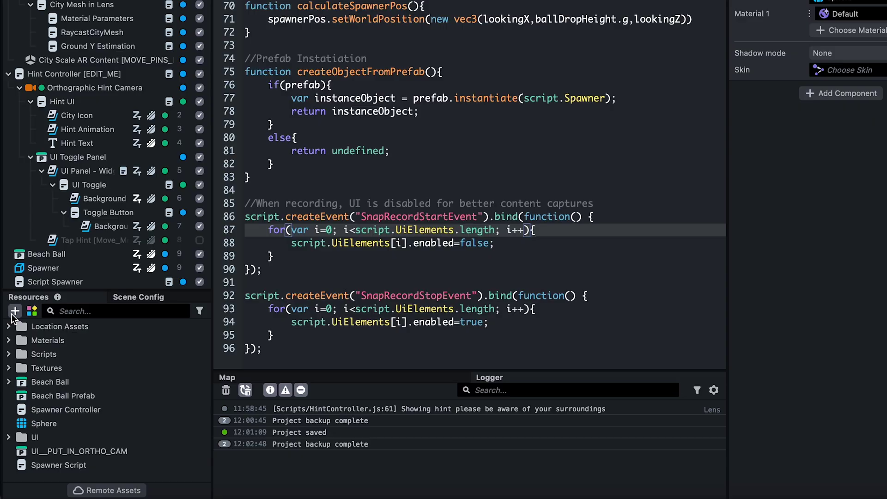
# Step: Add a new Script asset named Destroyer and open it for editing
pyautogui.click(11, 313)
pyautogui.write('scri')
pyautogui.press('Return')
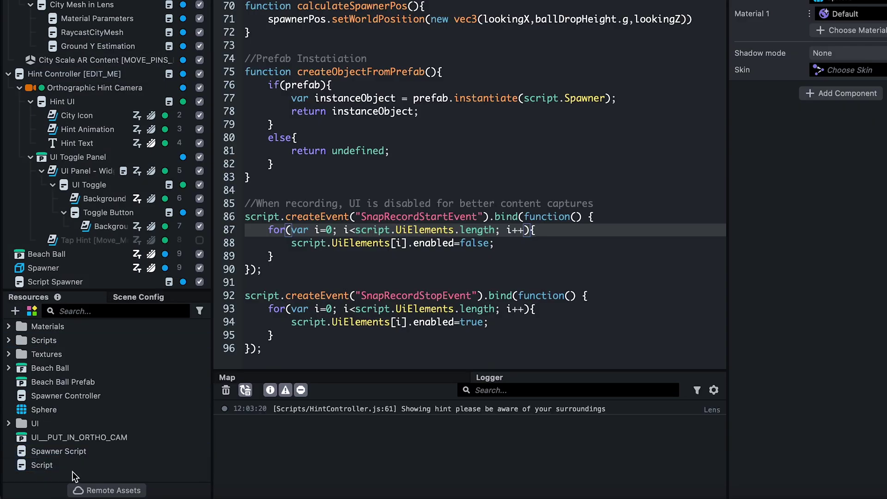
pyautogui.click(73, 472)
pyautogui.write('Destroyer')
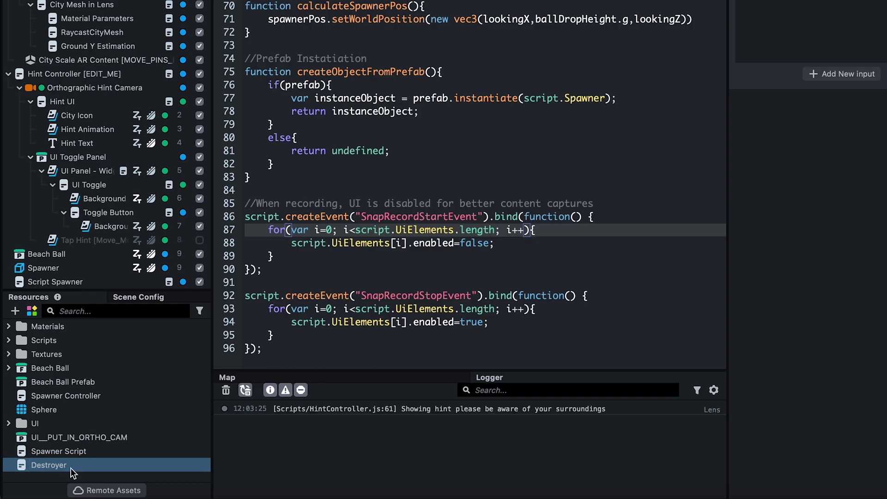
pyautogui.doubleClick(72, 471)
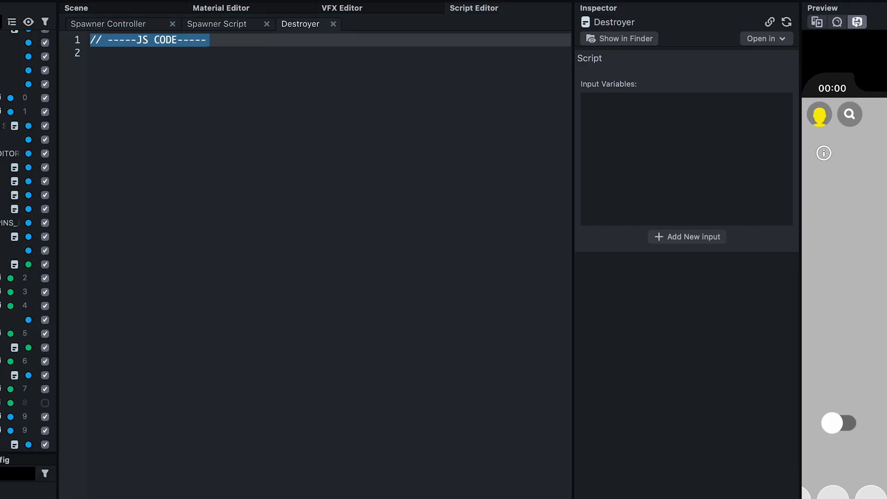
pyautogui.write('var counter = 0')
# Step: Write an UpdateEvent function that increments the counter and destroys the scene object at 150
pyautogui.press('Down')
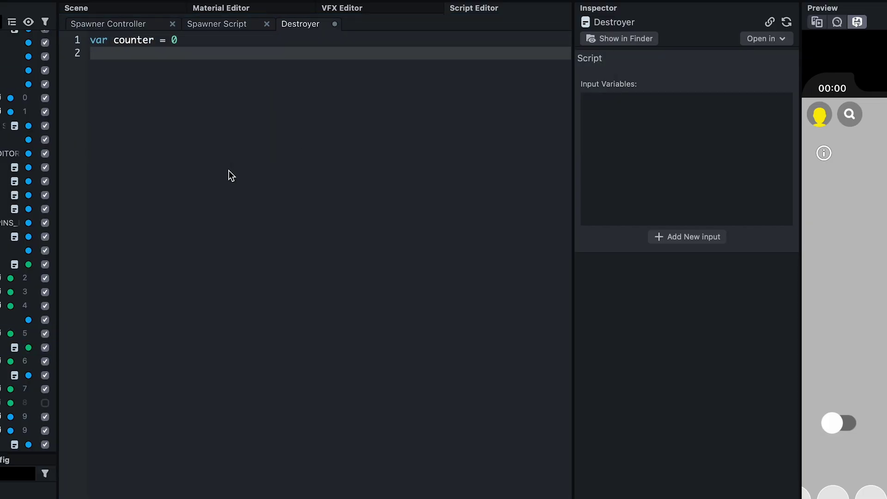
pyautogui.press('Return')
pyautogui.write('script.')
pyautogui.press('Return')
pyautogui.write('("')
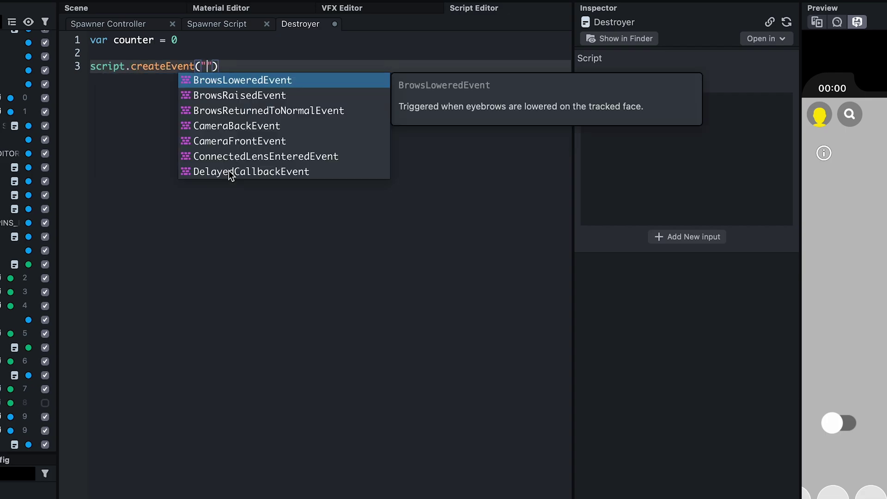
pyautogui.write('u')
pyautogui.press('Return')
pyautogui.write('.')
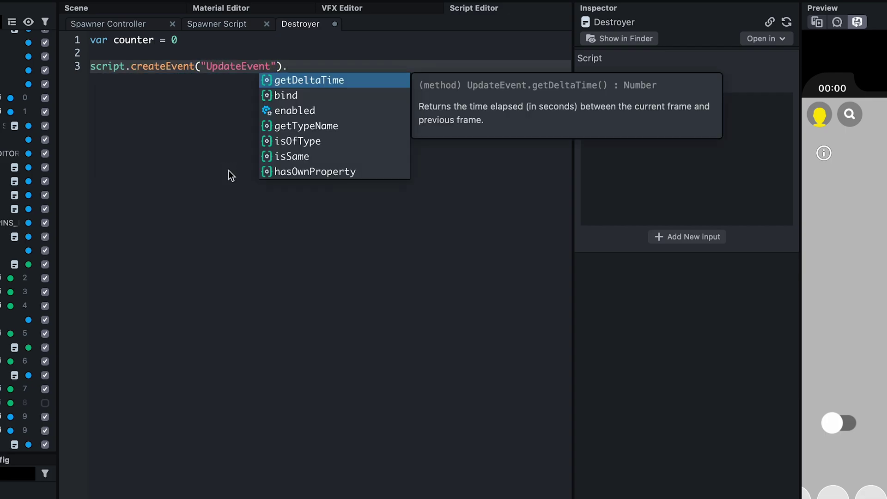
pyautogui.write('bind(f')
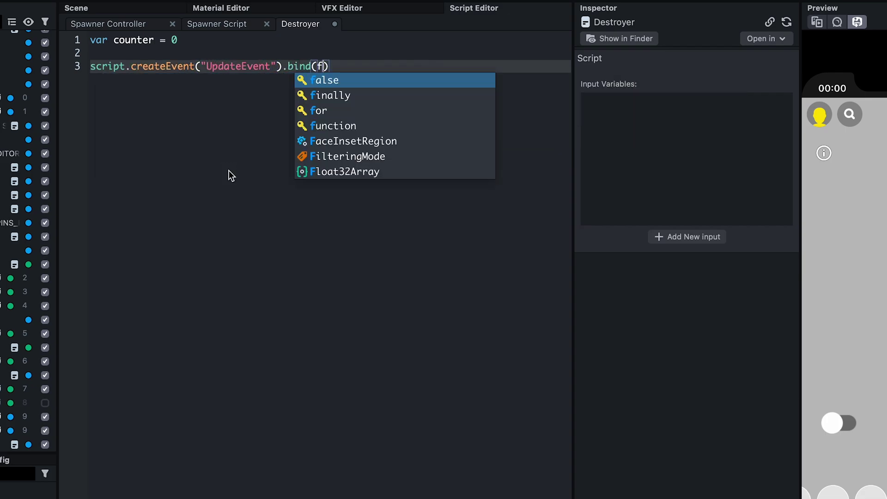
pyautogui.write('unction(')
pyautogui.press('BackSpace')
pyautogui.write('(')
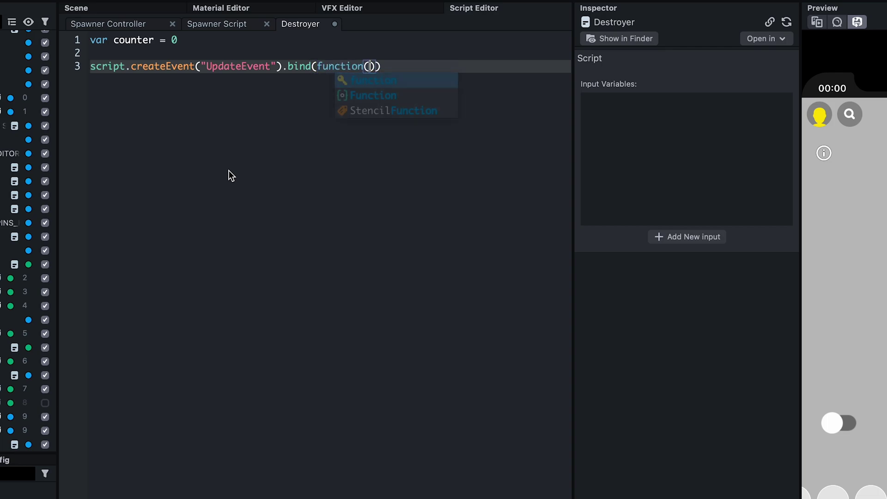
pyautogui.write('){')
pyautogui.press('Return')
pyautogui.write('counter')
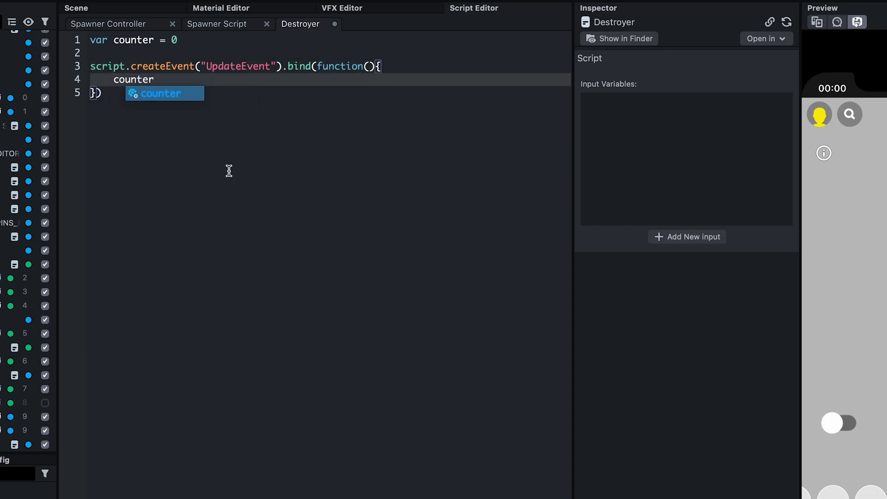
pyautogui.write('++')
pyautogui.press('Return')
pyautogui.write('if (coun')
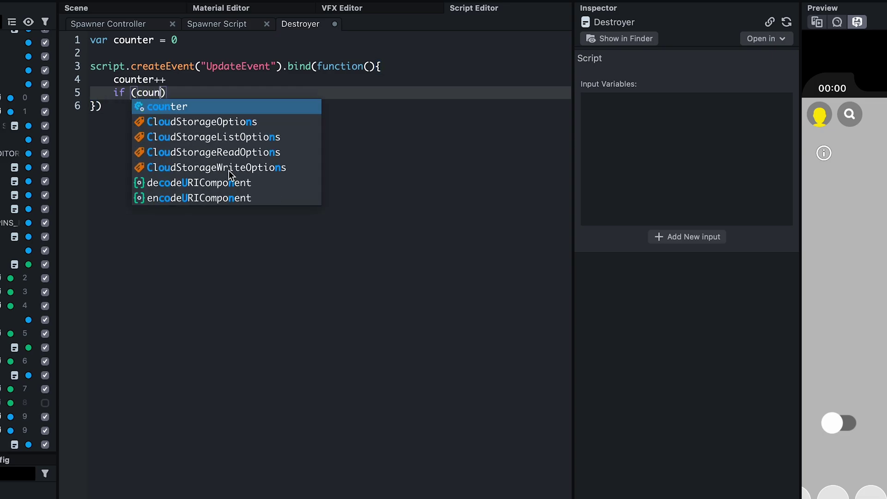
pyautogui.write('ter >= 150')
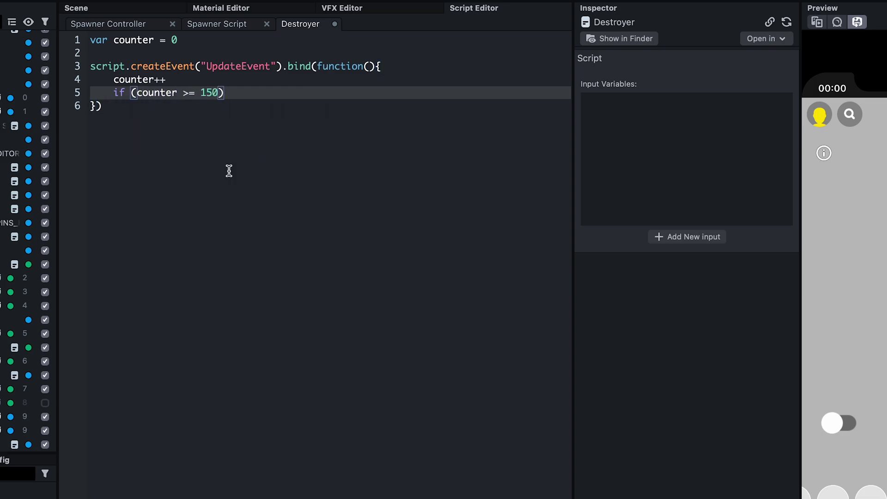
pyautogui.write('{')
pyautogui.press('Return')
pyautogui.write('script.get')
pyautogui.press('Return')
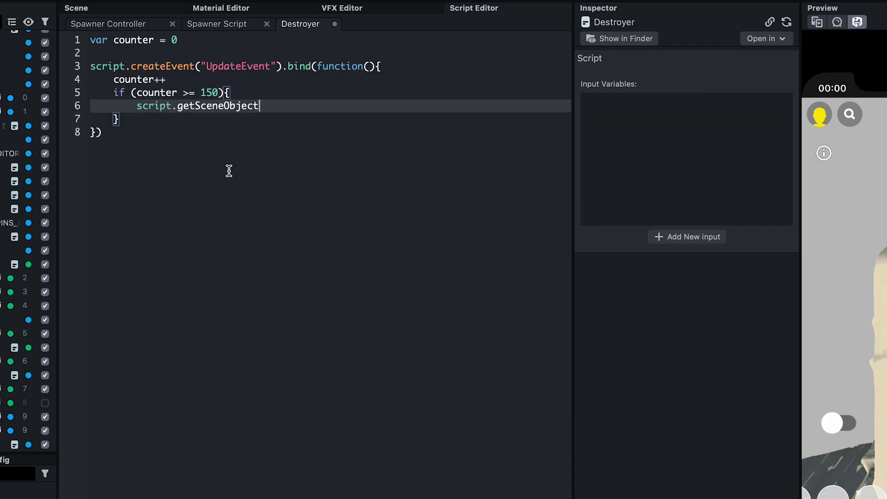
pyautogui.write('().de')
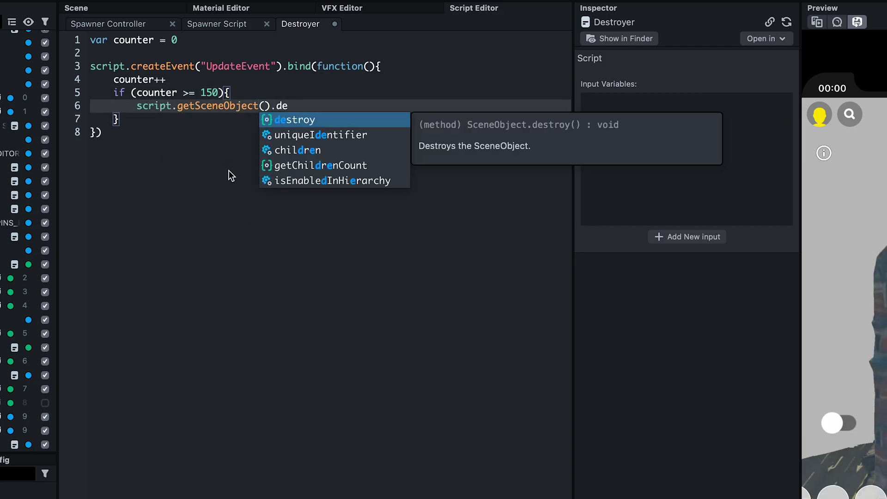
pyautogui.press('Return')
pyautogui.write('(')
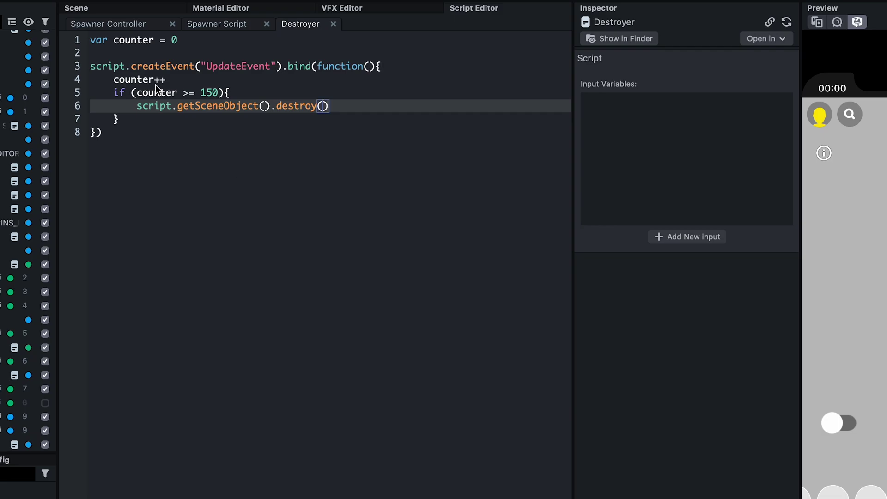
# Step: Insert blank lines at the top of the Destroyer script and begin a comment line
pyautogui.click(90, 40)
pyautogui.press('Return')
pyautogui.press('Up')
pyautogui.press('Return')
pyautogui.press('Up')
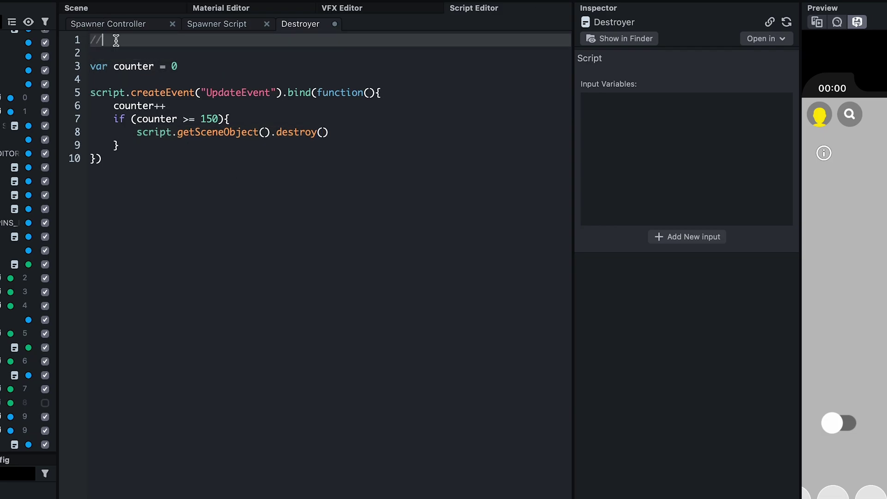
pyautogui.write('@input intSlider {""}')
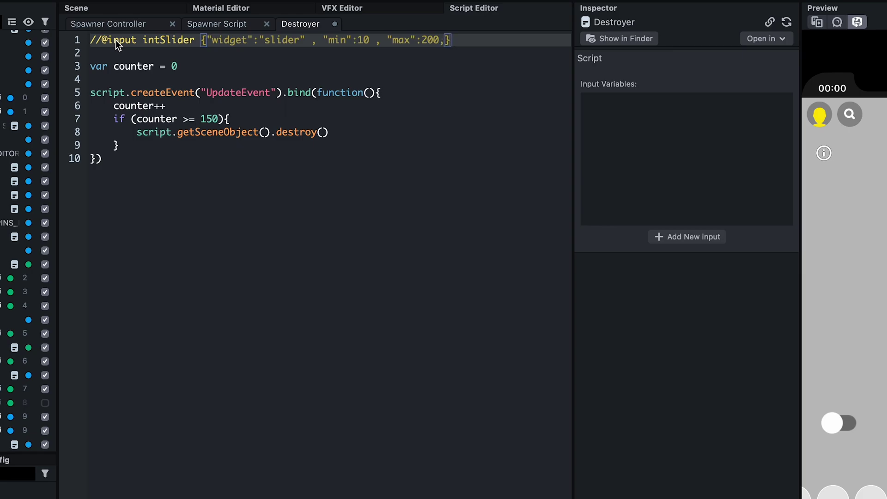
pyautogui.write('"step":1')
# Step: Replace the 150 threshold with script.intSlider, fix the int slider input declaration, and save
pyautogui.hotkey('ctrl', 's')
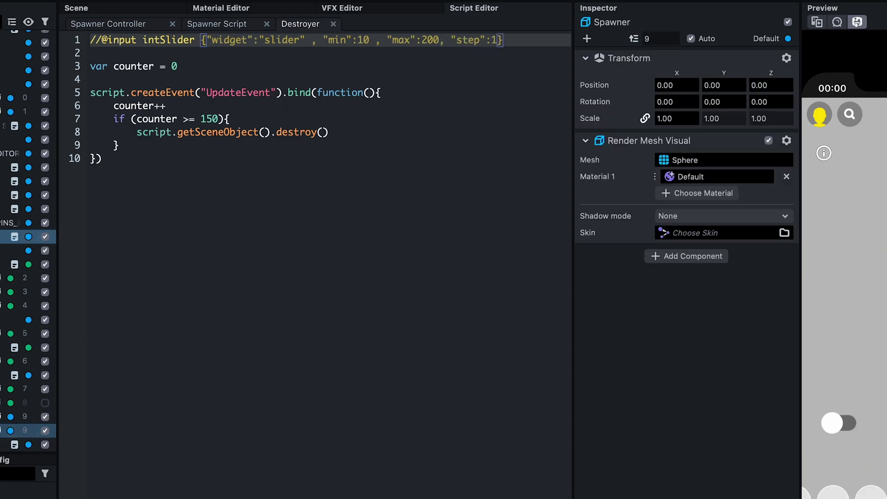
pyautogui.click(345, 53)
pyautogui.doubleClick(209, 118)
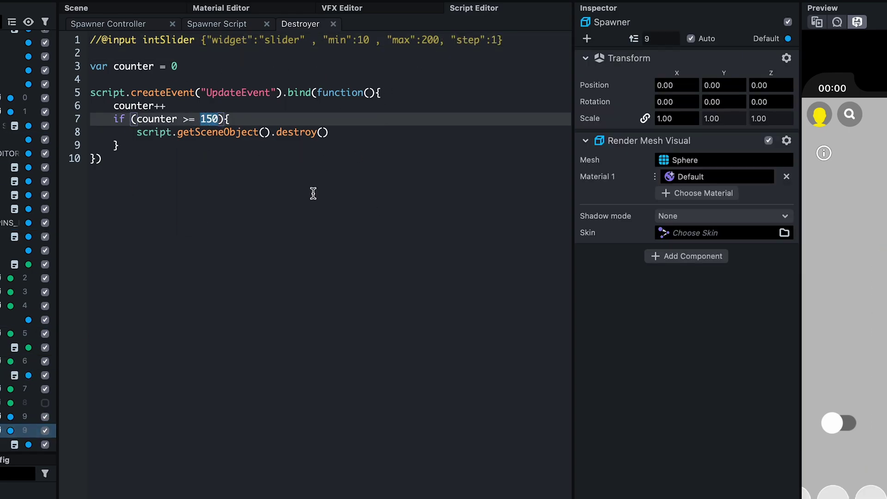
pyautogui.write('script.int')
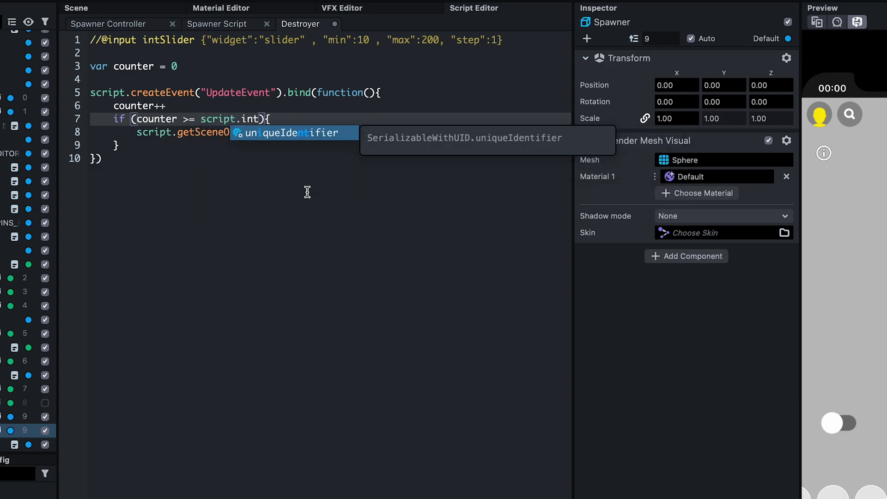
pyautogui.write('Slider')
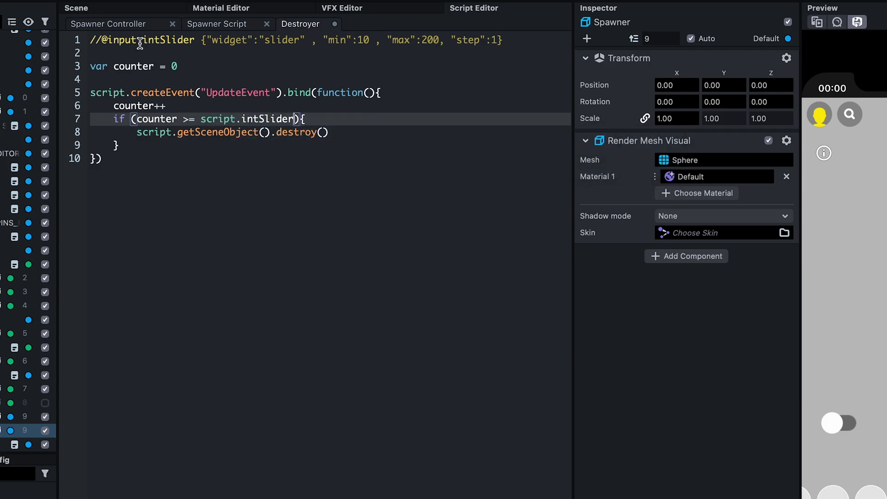
pyautogui.click(140, 43)
pyautogui.write('int')
pyautogui.hotkey('ctrl', 's')
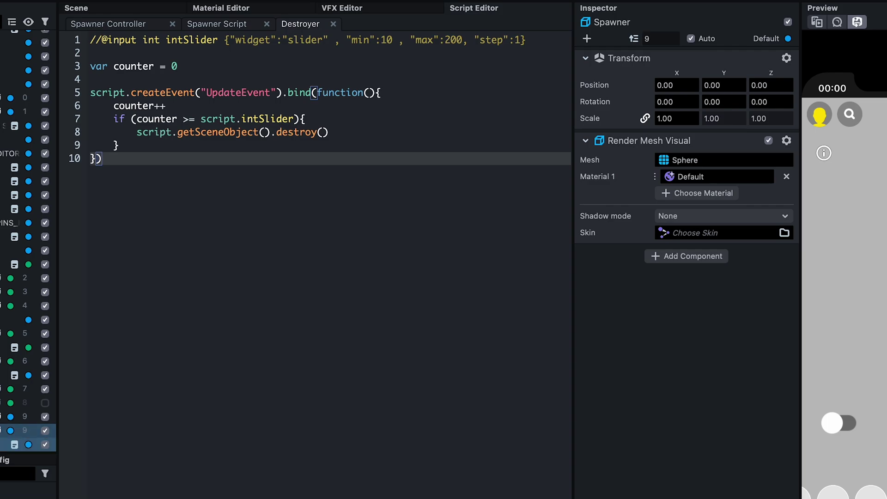
# Step: Attach the Destroyer script to the Beach Ball and keep its Int Slider at 150
pyautogui.click(40, 323)
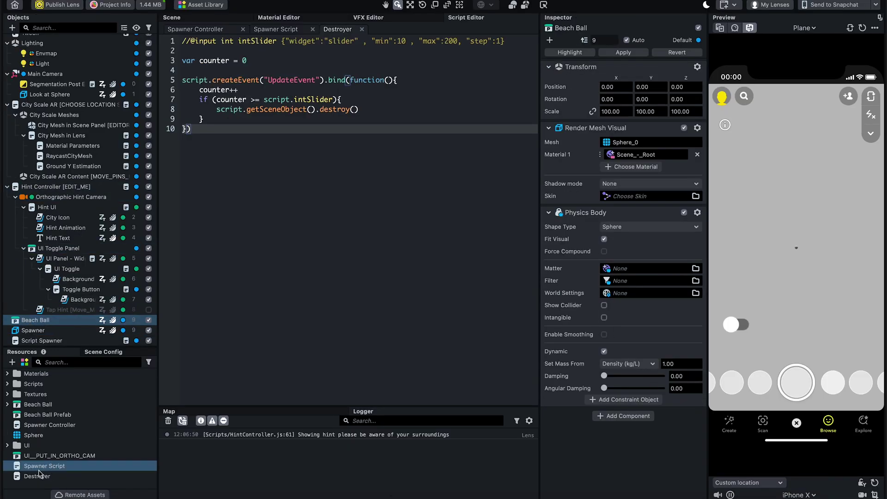
pyautogui.moveTo(40, 475); pyautogui.dragTo(609, 475)
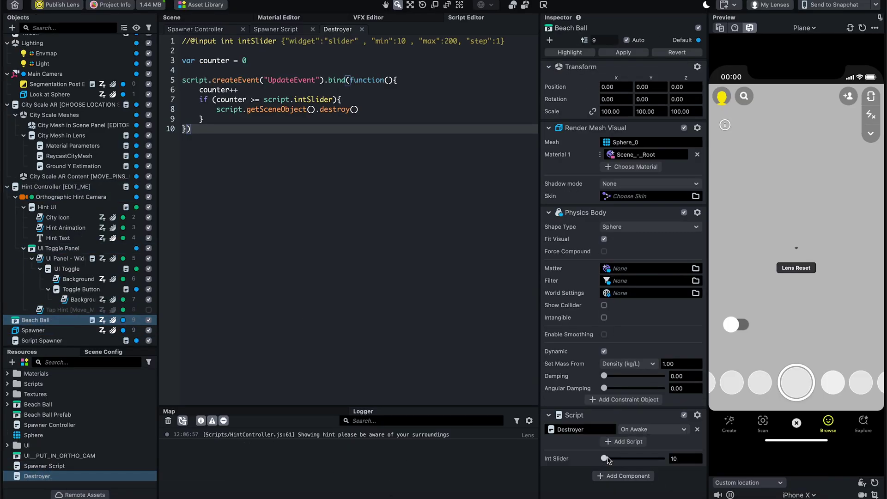
pyautogui.write('150')
pyautogui.press('Return')
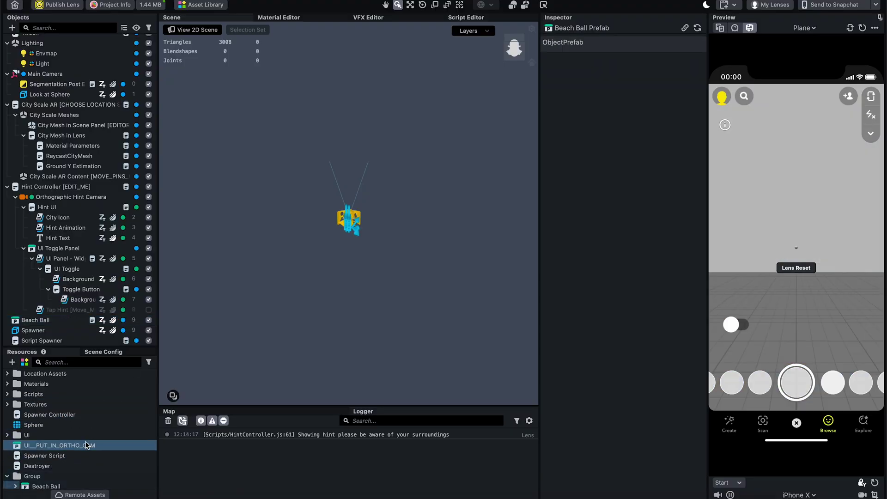
# Step: Rename the Prefab folder to Prefabs and move Spawner under City Scale AR Content
pyautogui.doubleClick(36, 456)
pyautogui.write('s')
pyautogui.press('Return')
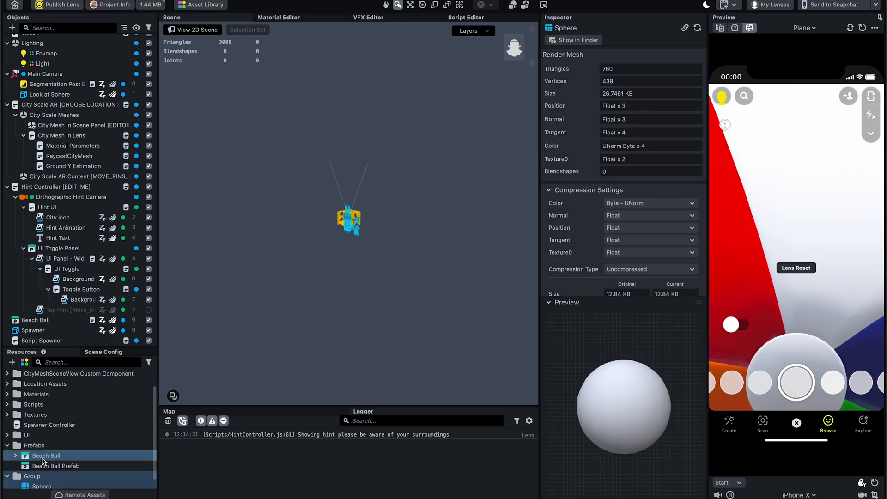
pyautogui.moveTo(35, 321)
pyautogui.mouseDown()
pyautogui.moveTo(48, 333)
pyautogui.moveTo(62, 176)
pyautogui.mouseUp()
pyautogui.click(42, 330)
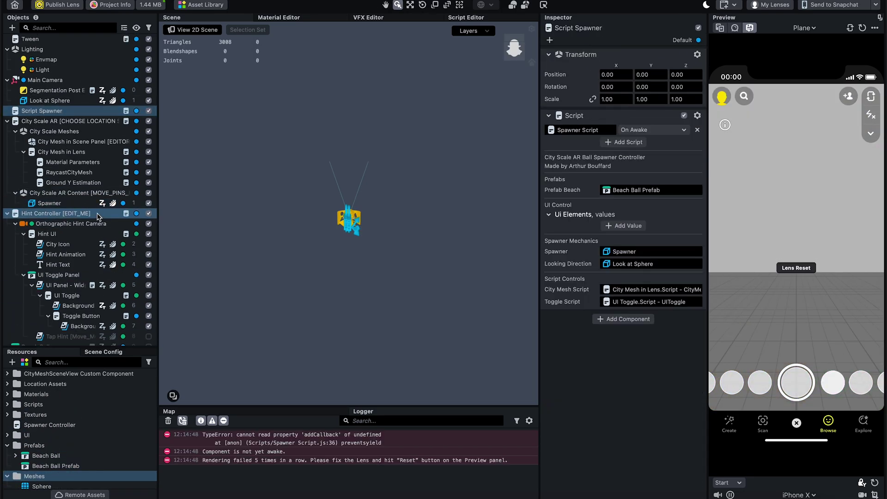